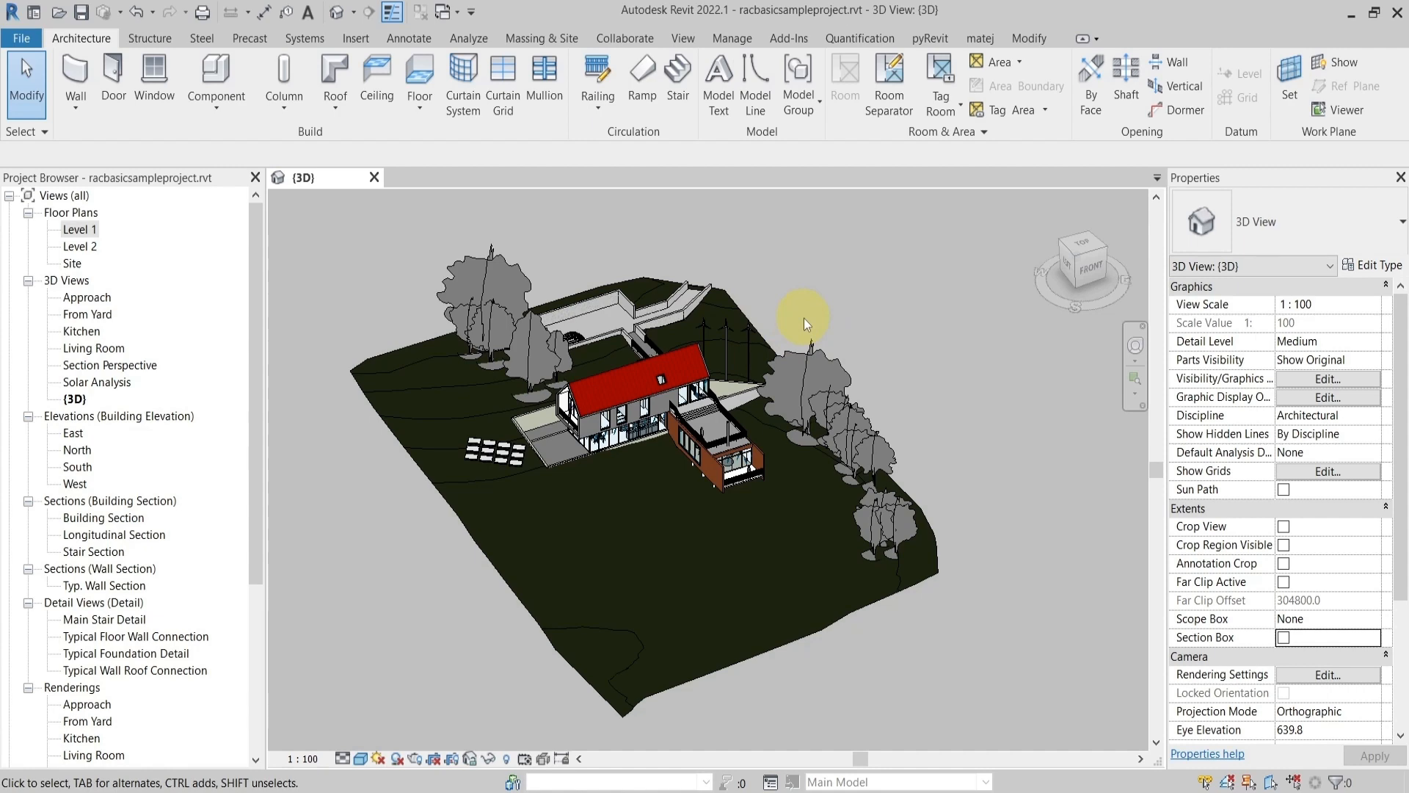
# Orient the 3D view to the Typ. Wall Section so the model is cut to that section
pyautogui.keyDown('shift'); pyautogui.moveTo(826, 314); pyautogui.dragTo(901, 332, button='middle'); pyautogui.keyUp('shift')
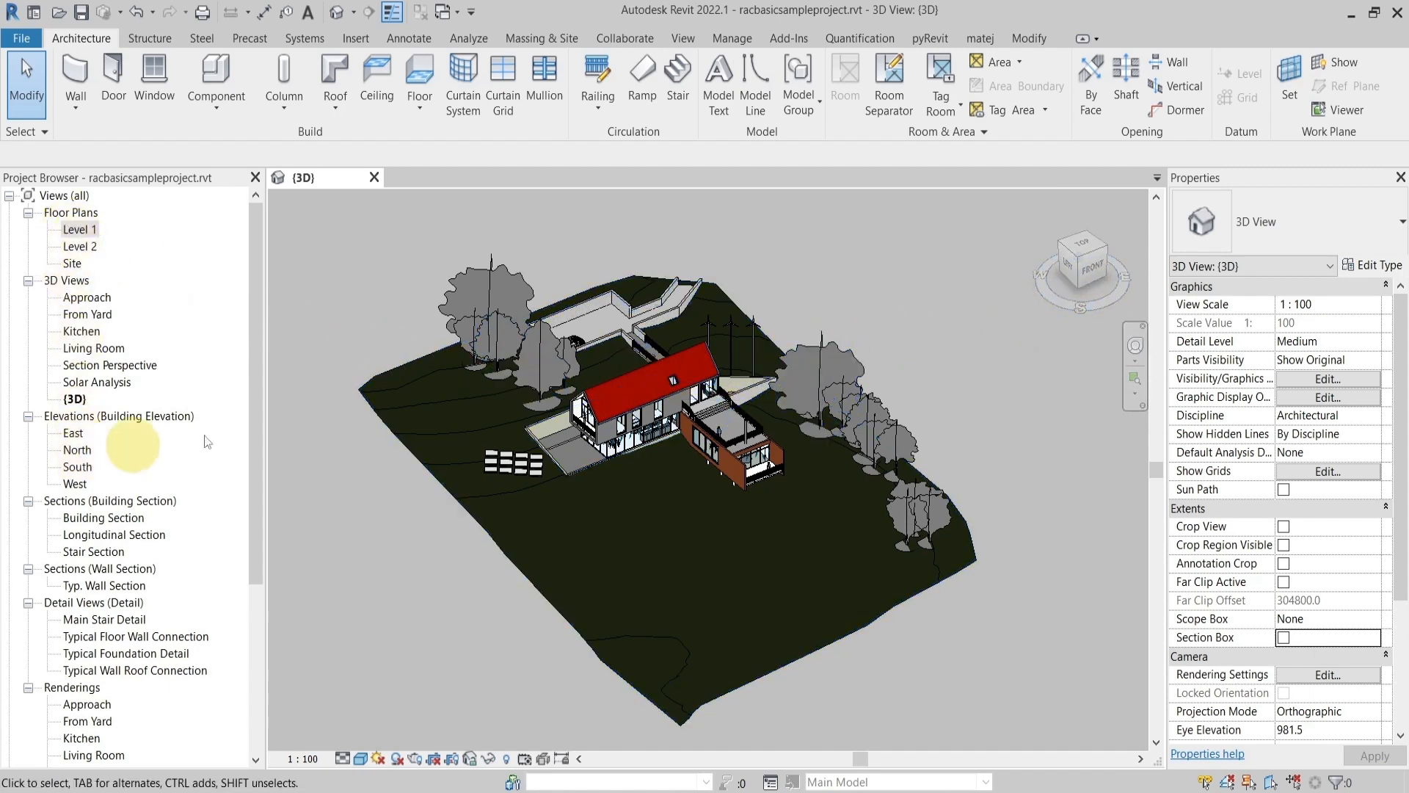
pyautogui.rightClick(1095, 271)
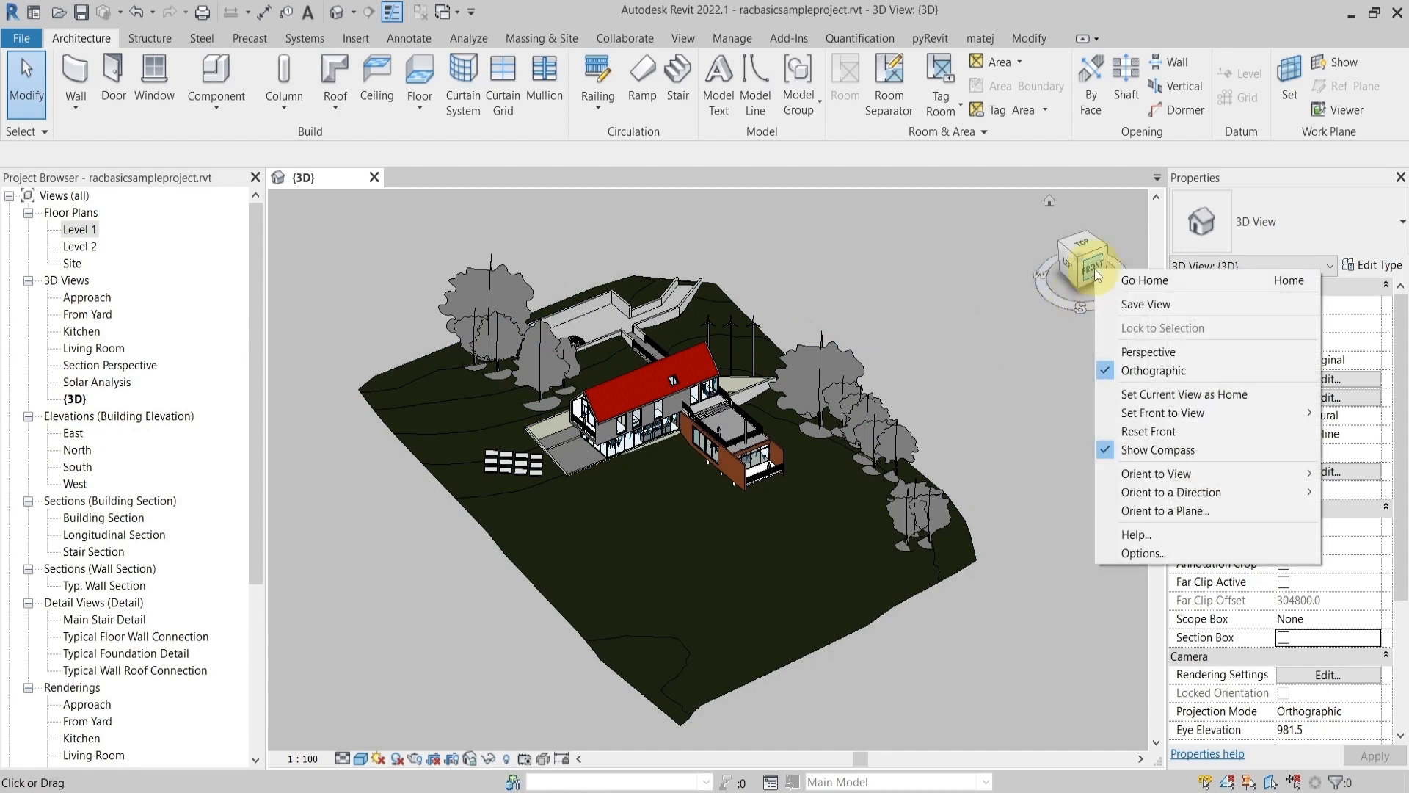
pyautogui.moveTo(1150, 475)
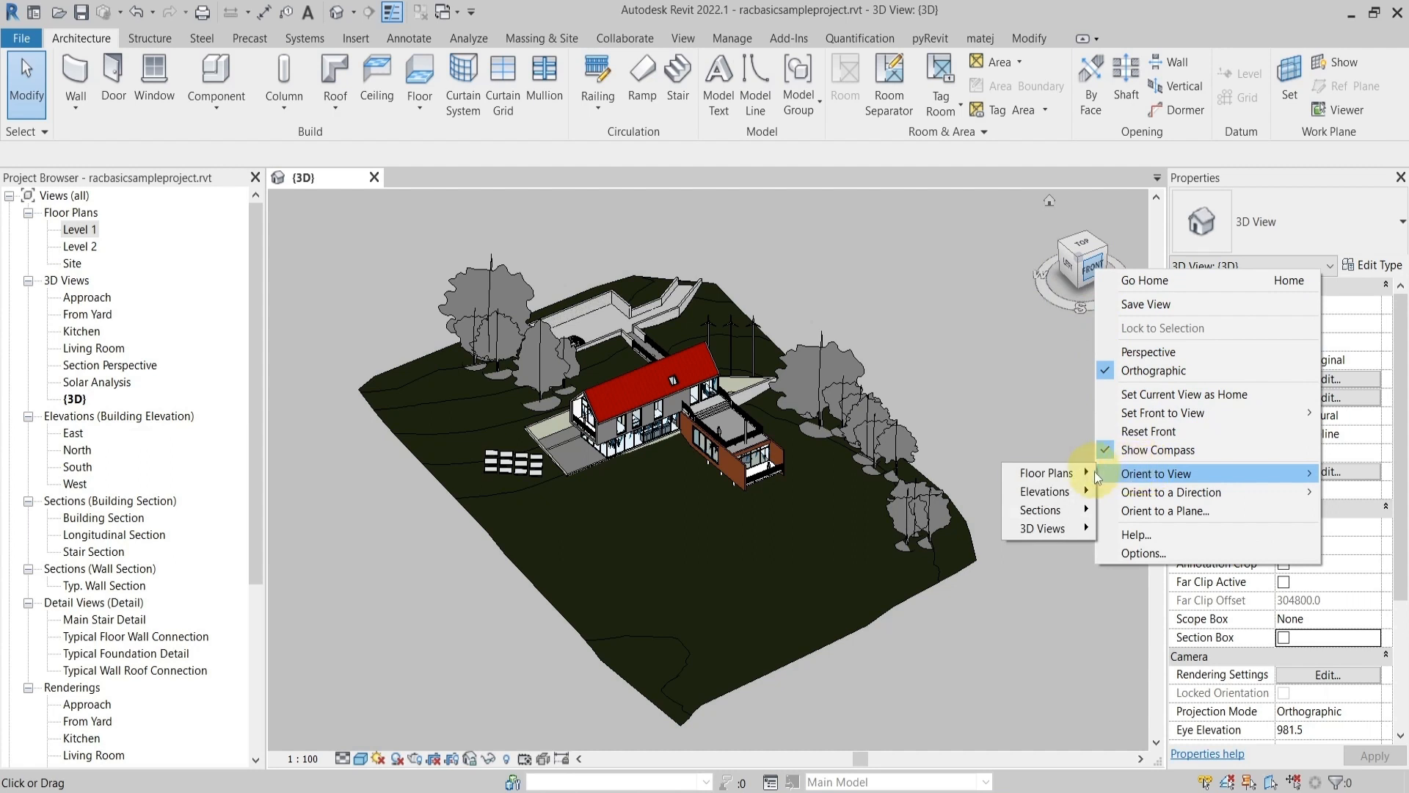
pyautogui.moveTo(1060, 475)
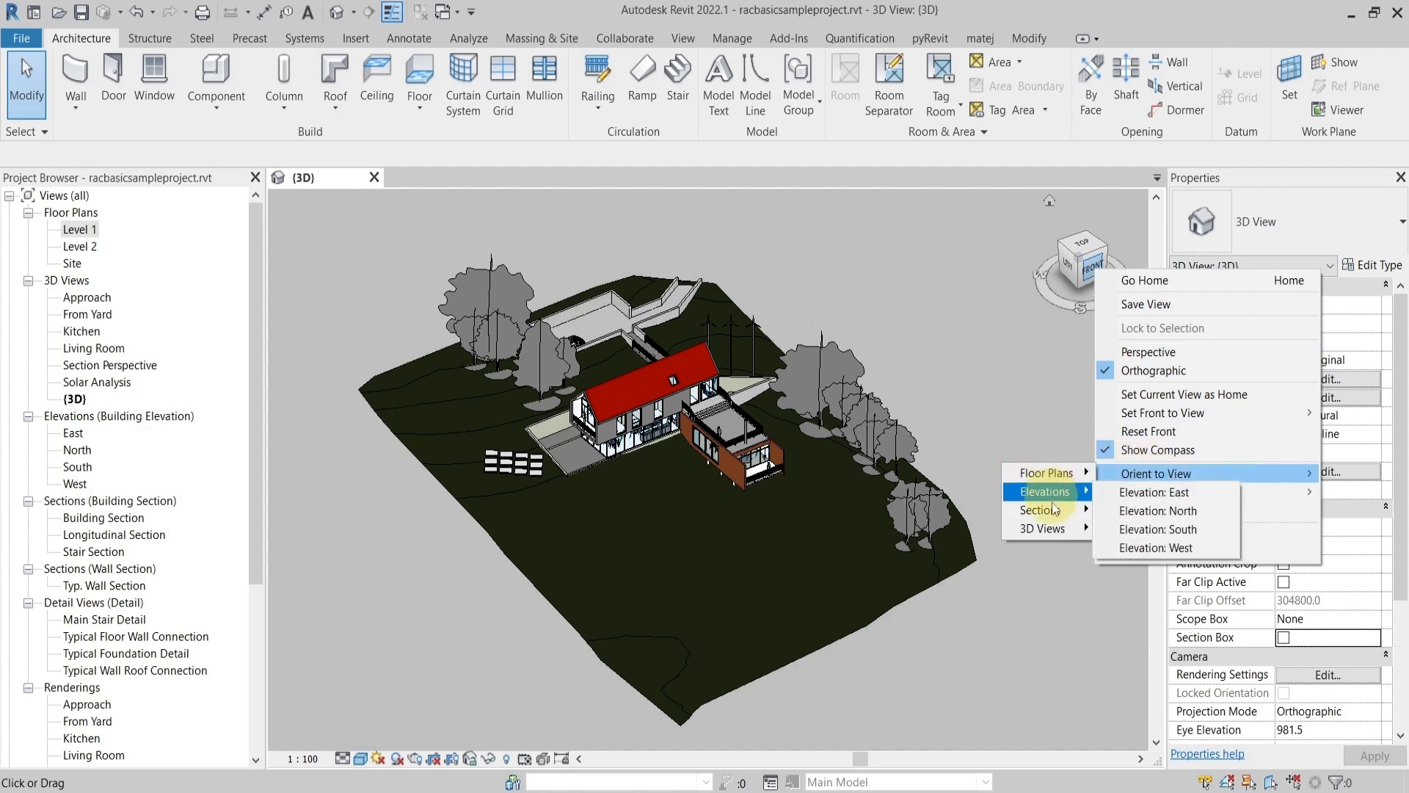
pyautogui.moveTo(1054, 530)
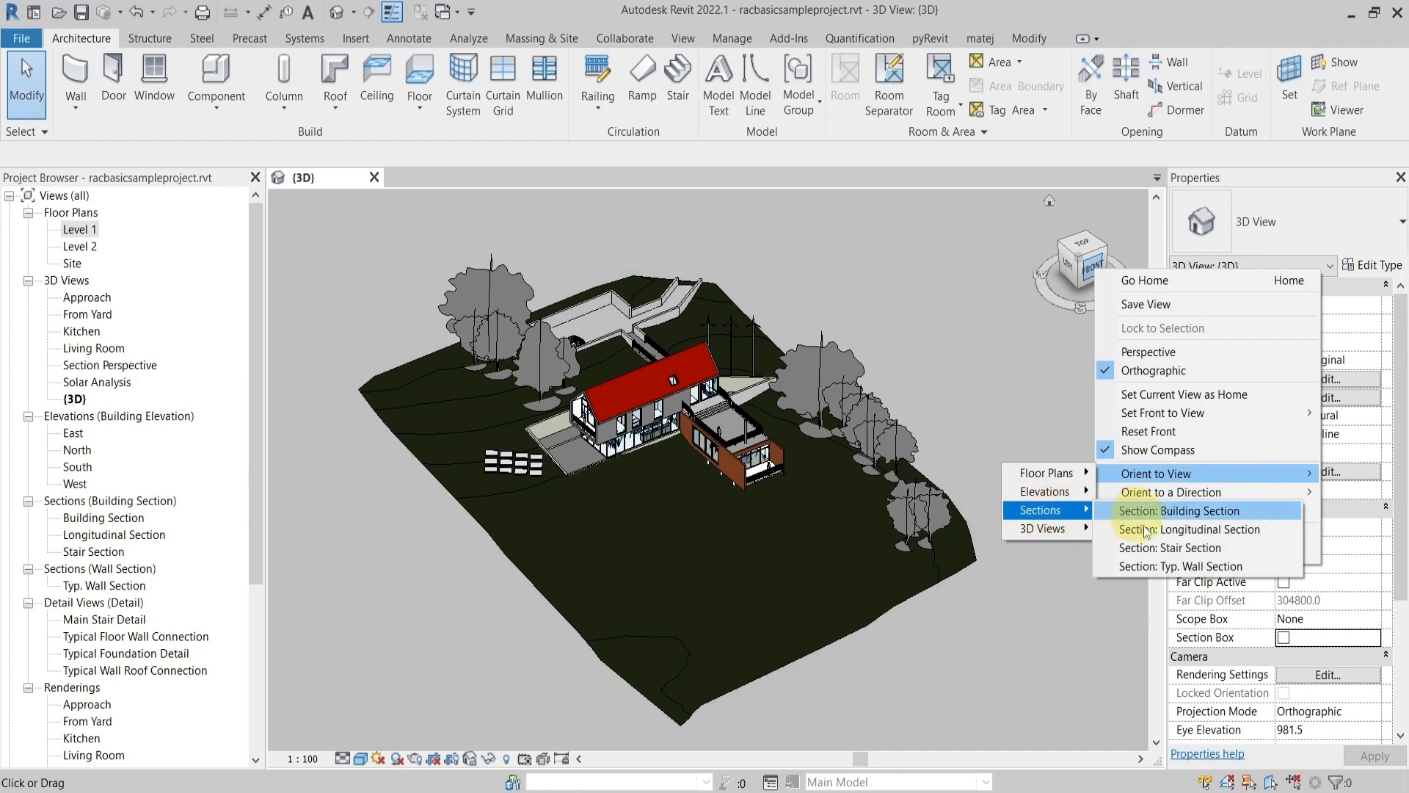
pyautogui.click(1159, 566)
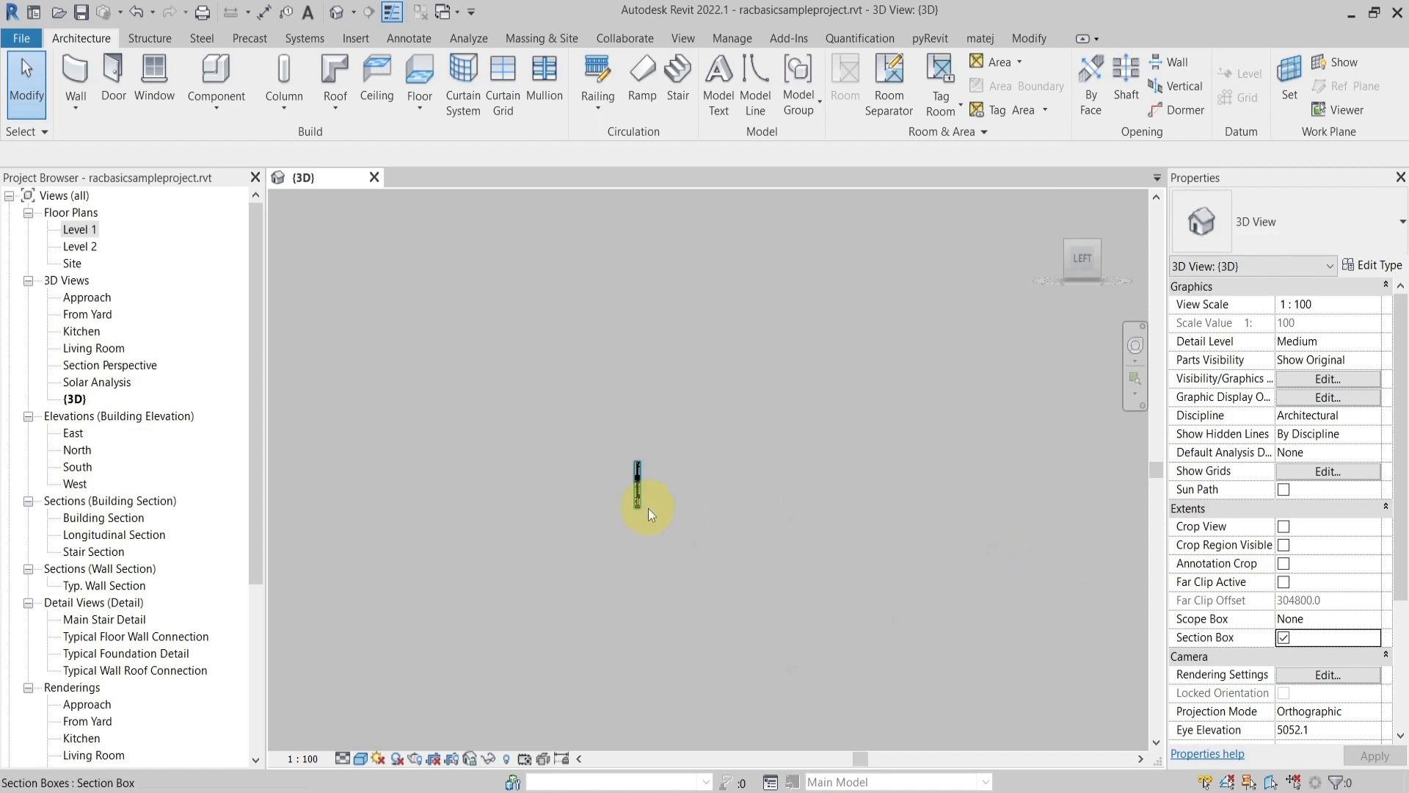
pyautogui.scroll(5, 630, 478)
pyautogui.scroll(5, 629, 478)
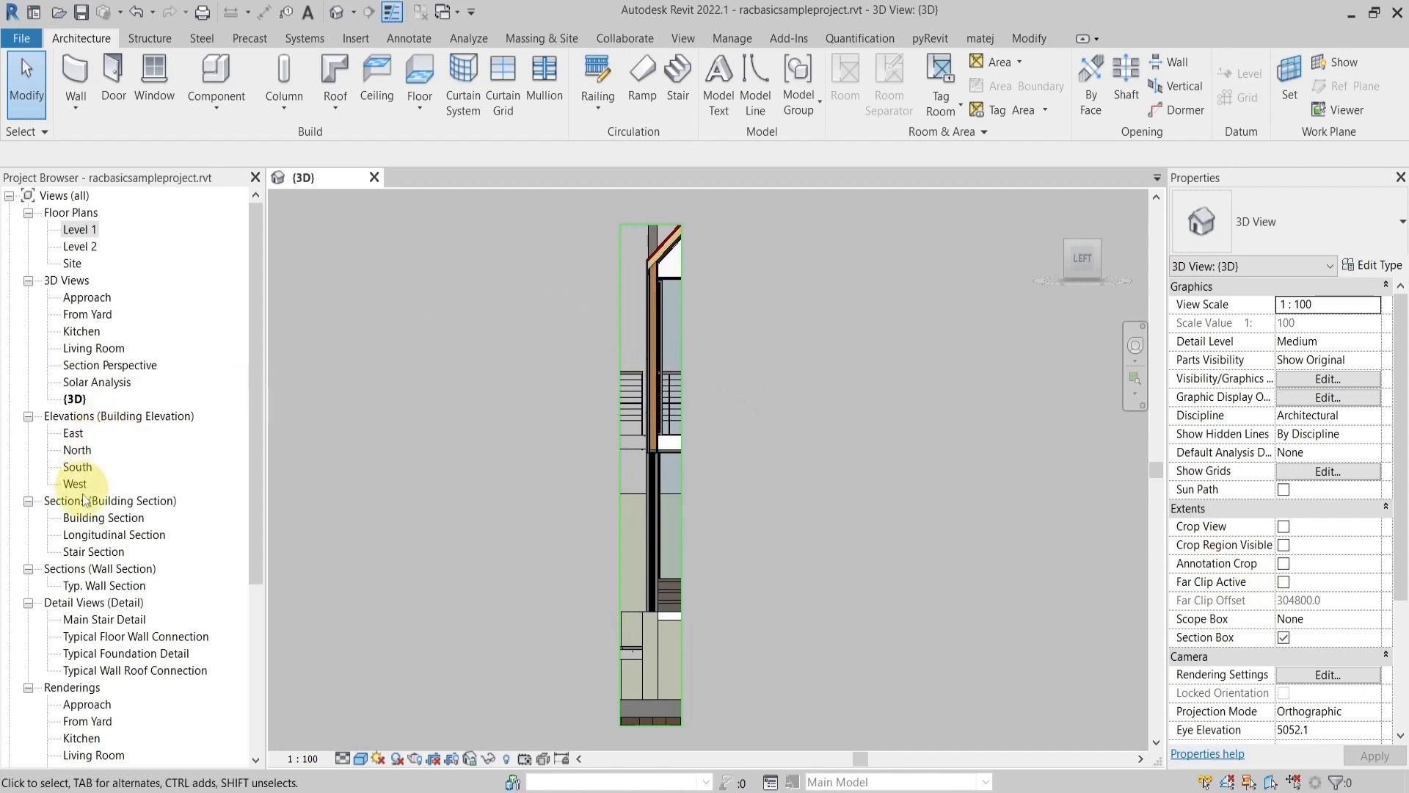
# Open the Typ. Wall Section view and tile it beside the 3D view, with the wall section fully in sight in both
pyautogui.doubleClick(118, 586)
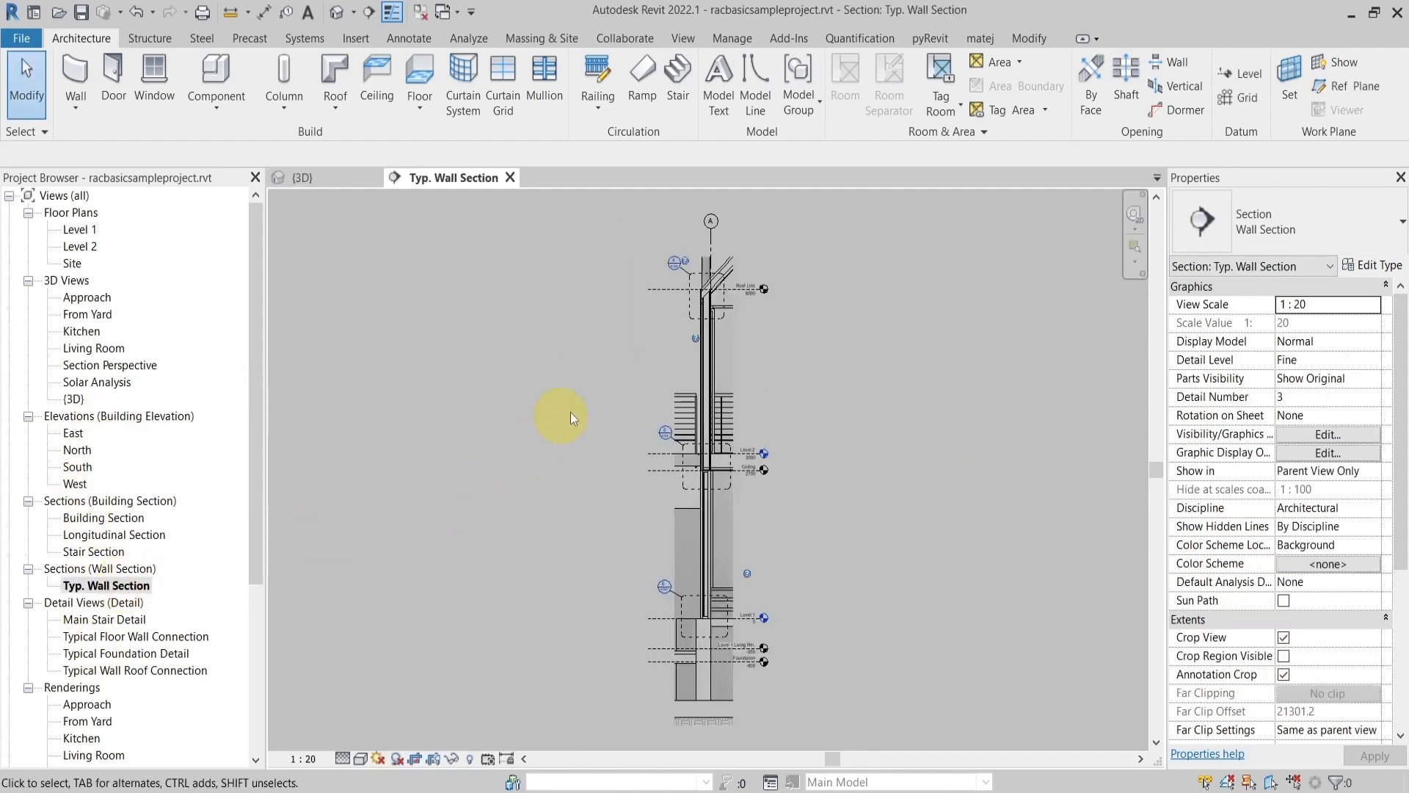
pyautogui.press('w')
pyautogui.press('t')
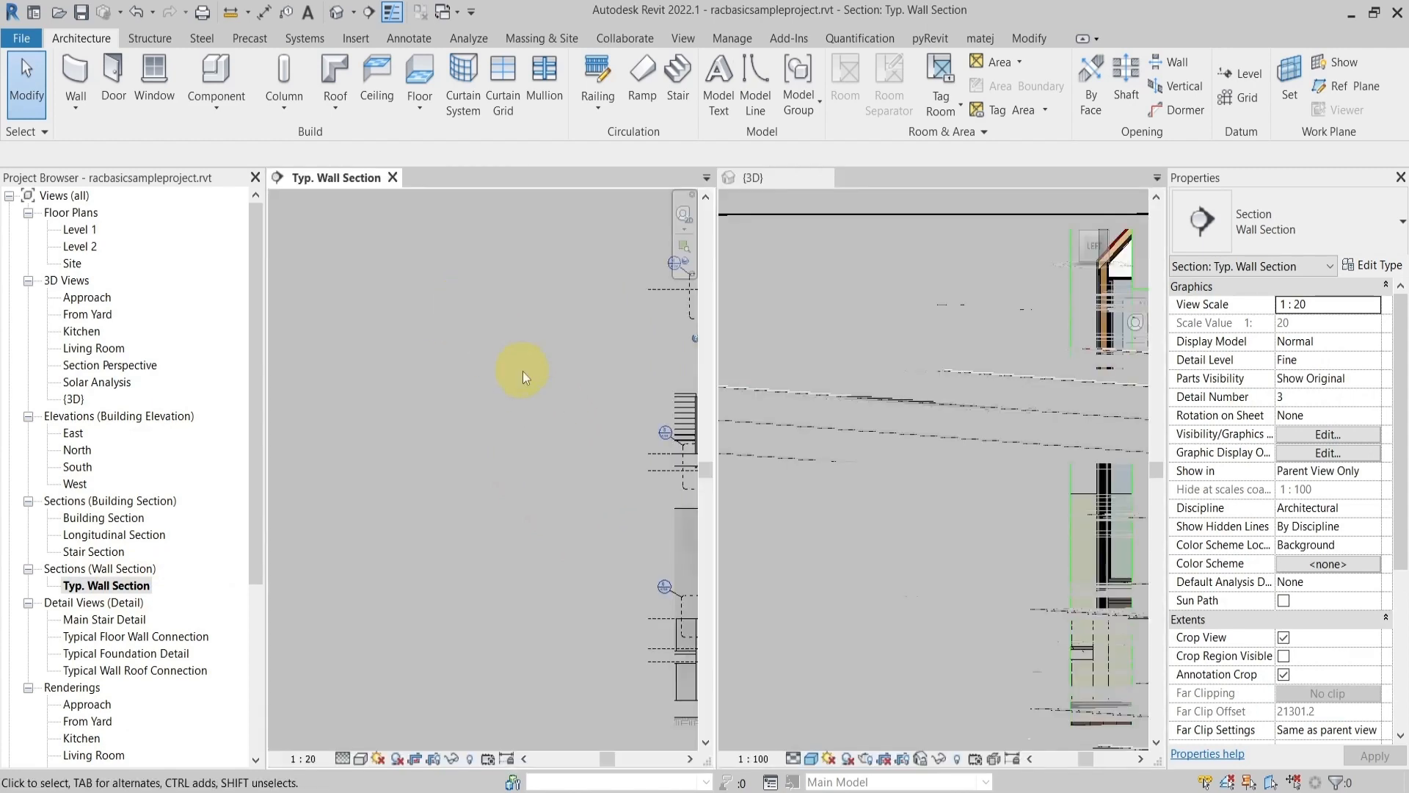
pyautogui.press('z')
pyautogui.press('a')
pyautogui.moveTo(506, 426); pyautogui.dragTo(451, 423, button='middle')
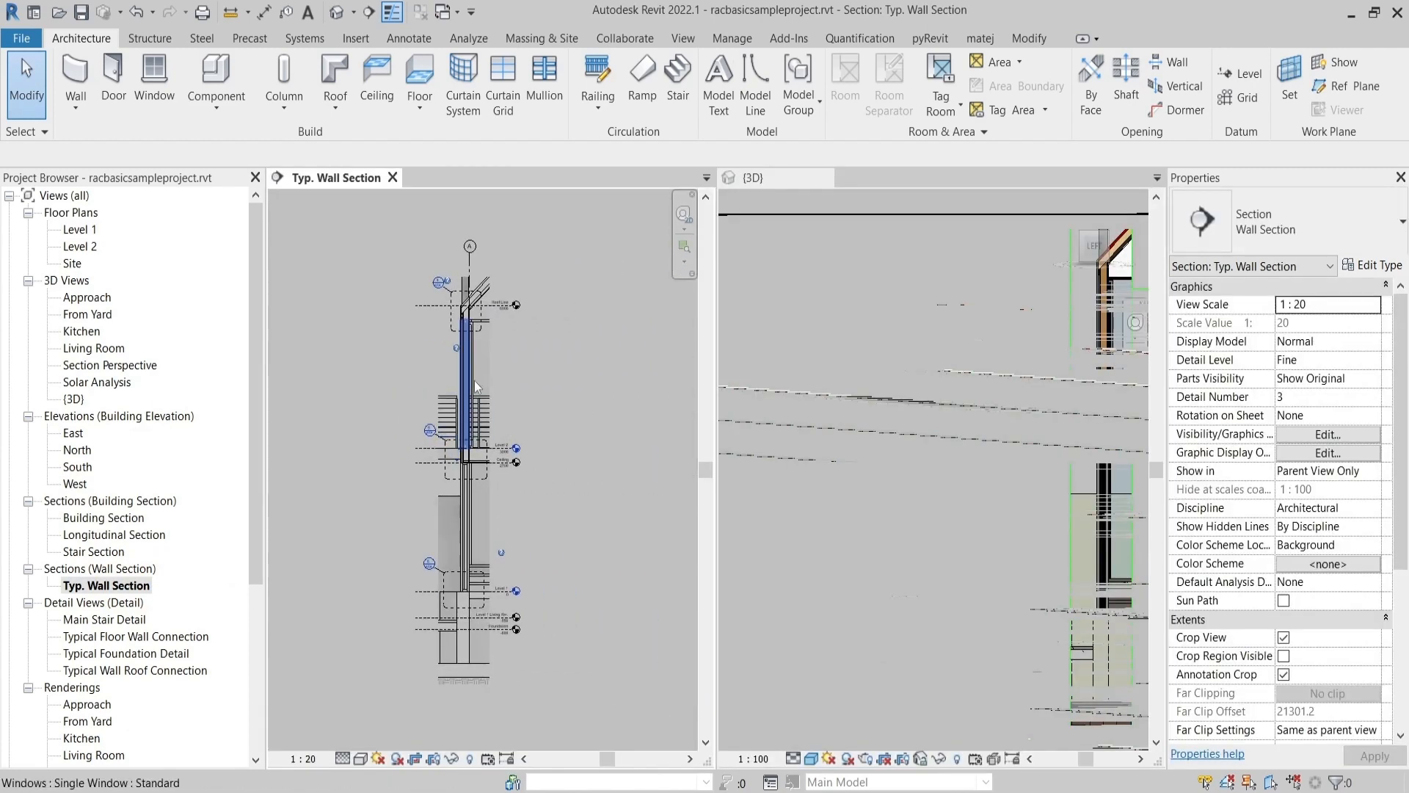
pyautogui.click(948, 491)
pyautogui.moveTo(943, 495); pyautogui.dragTo(866, 491, button='middle')
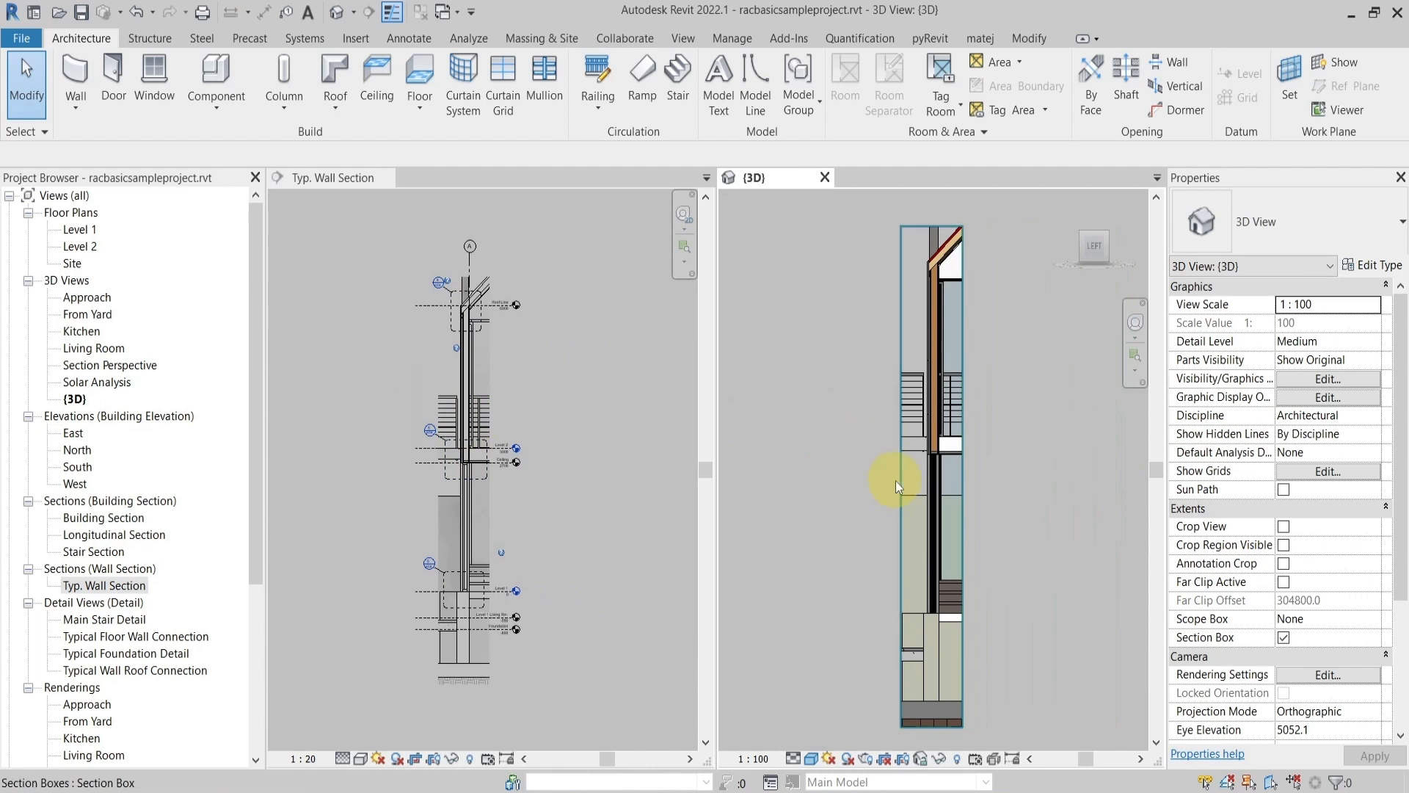
pyautogui.scroll(1, 887, 481)
pyautogui.scroll(-1, 887, 481)
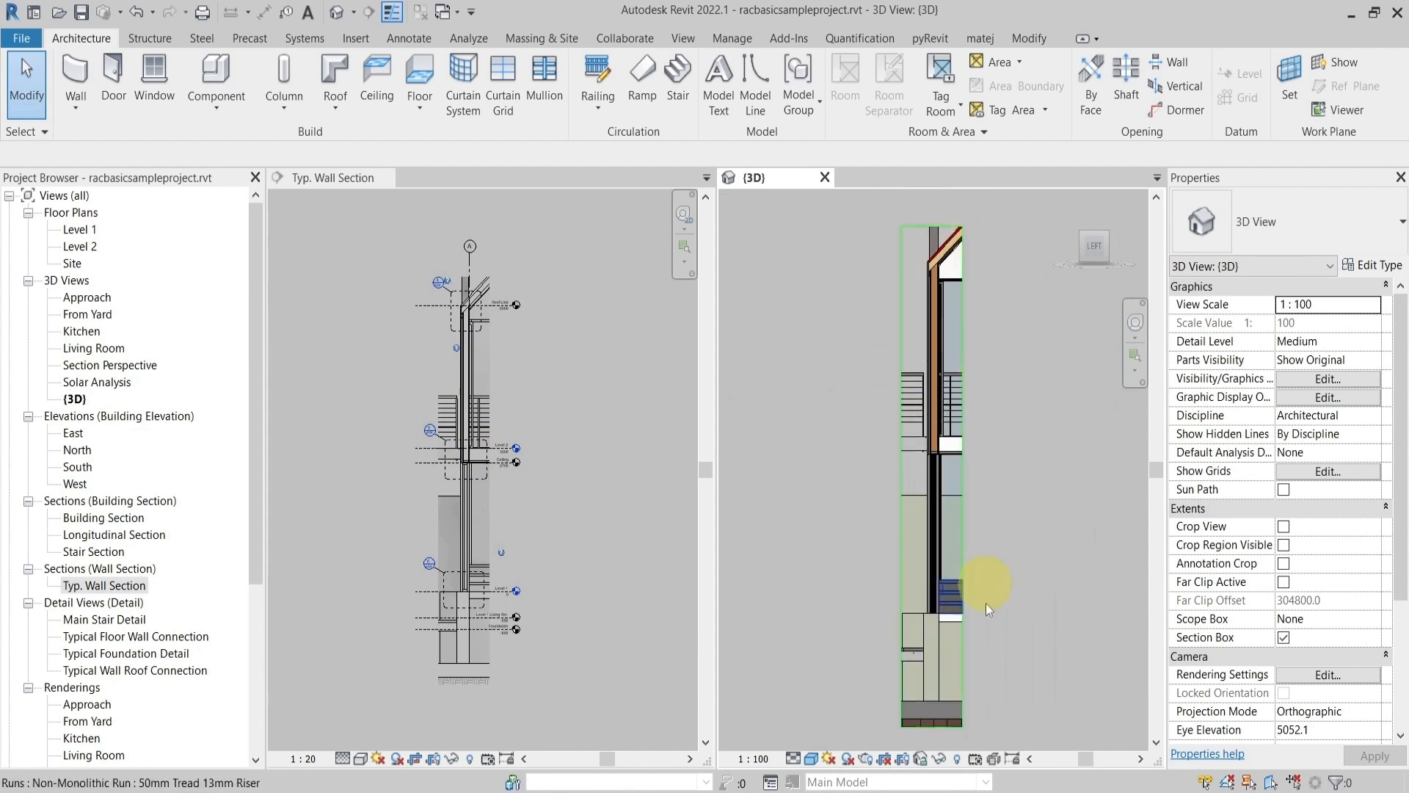
pyautogui.click(536, 479)
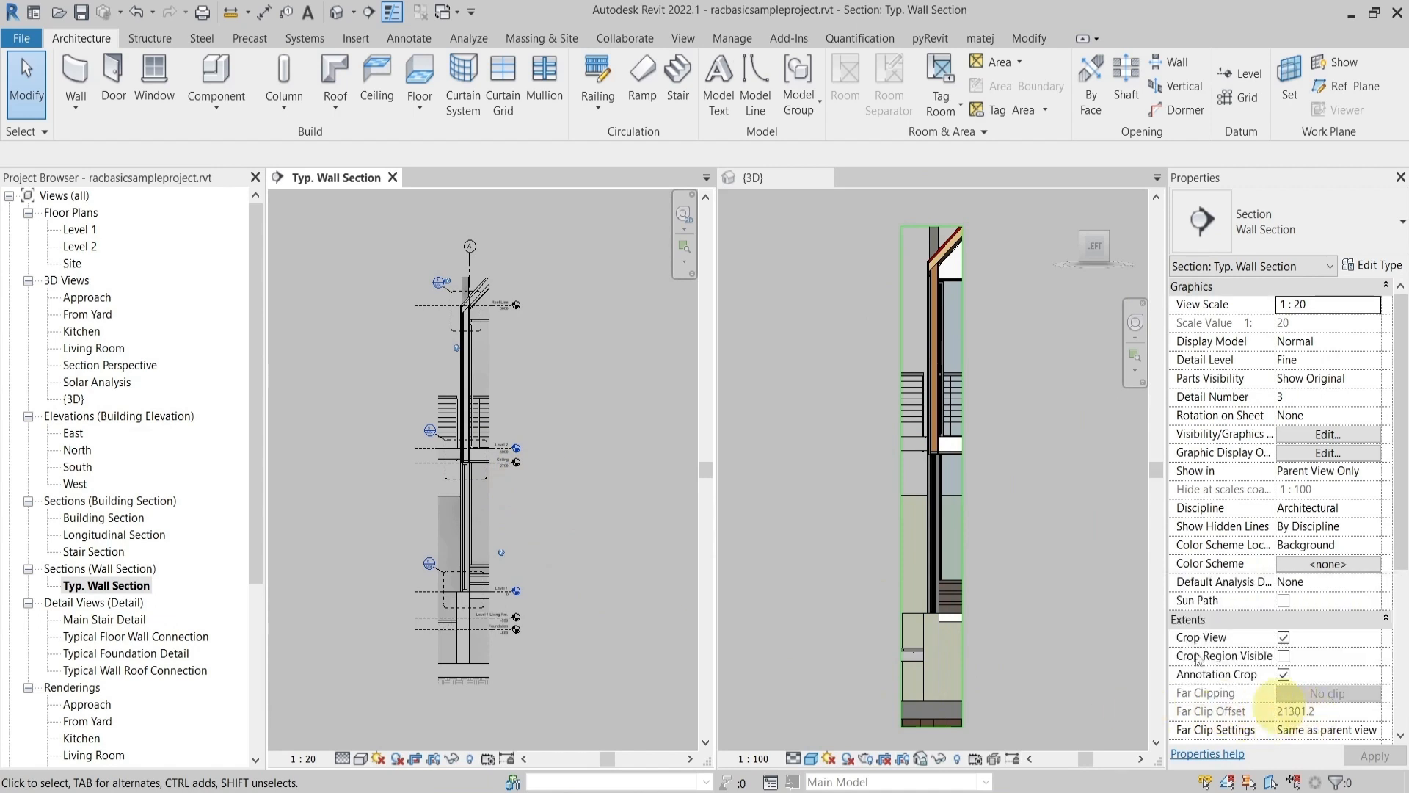
# Select the section box in the 3D view and examine its depth and extents from the side and the front
pyautogui.click(1069, 472)
pyautogui.keyDown('shift'); pyautogui.moveTo(1069, 550); pyautogui.dragTo(801, 554, button='middle'); pyautogui.keyUp('shift')
pyautogui.click(1069, 462)
pyautogui.scroll(-3, 1069, 460)
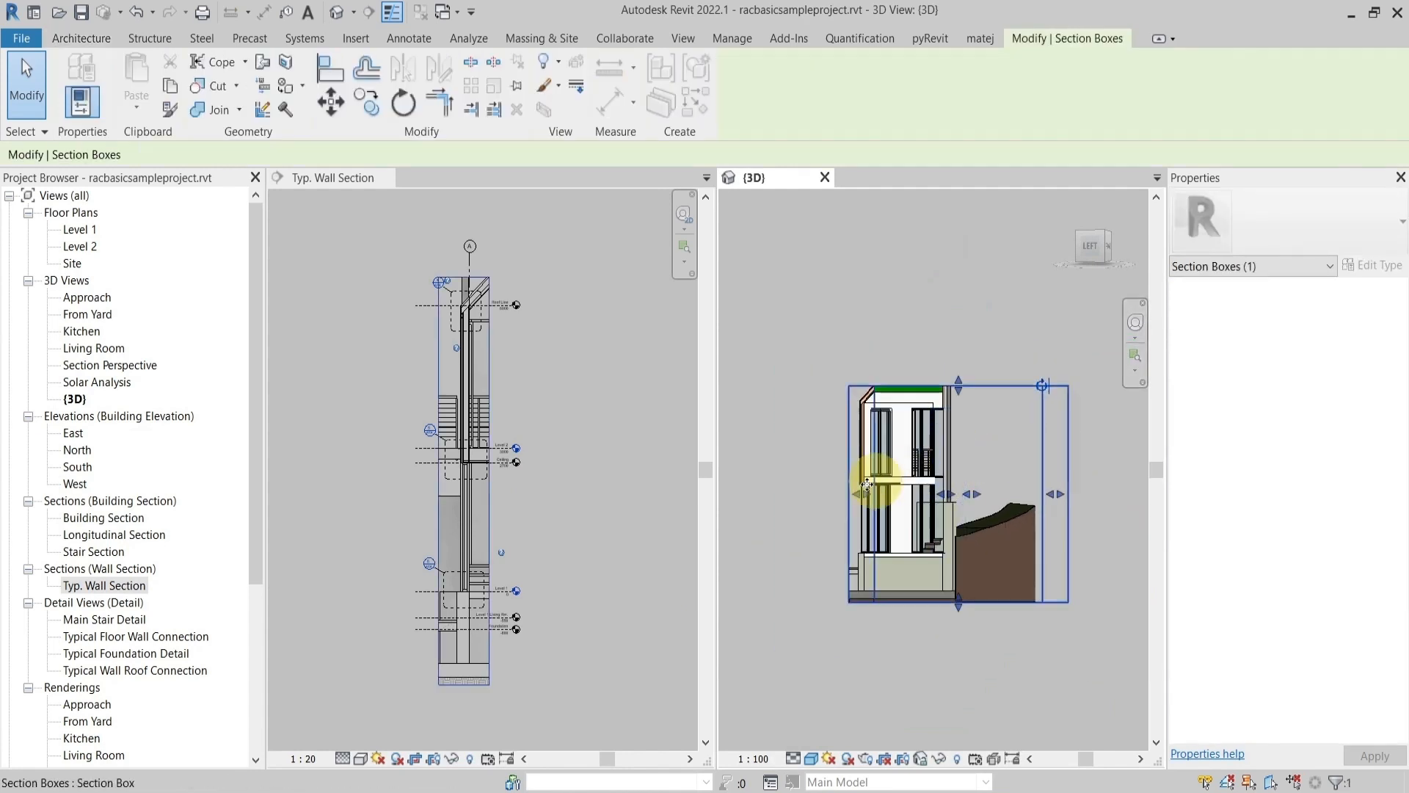
pyautogui.keyDown('shift'); pyautogui.moveTo(1036, 507); pyautogui.dragTo(989, 491, button='middle'); pyautogui.keyUp('shift')
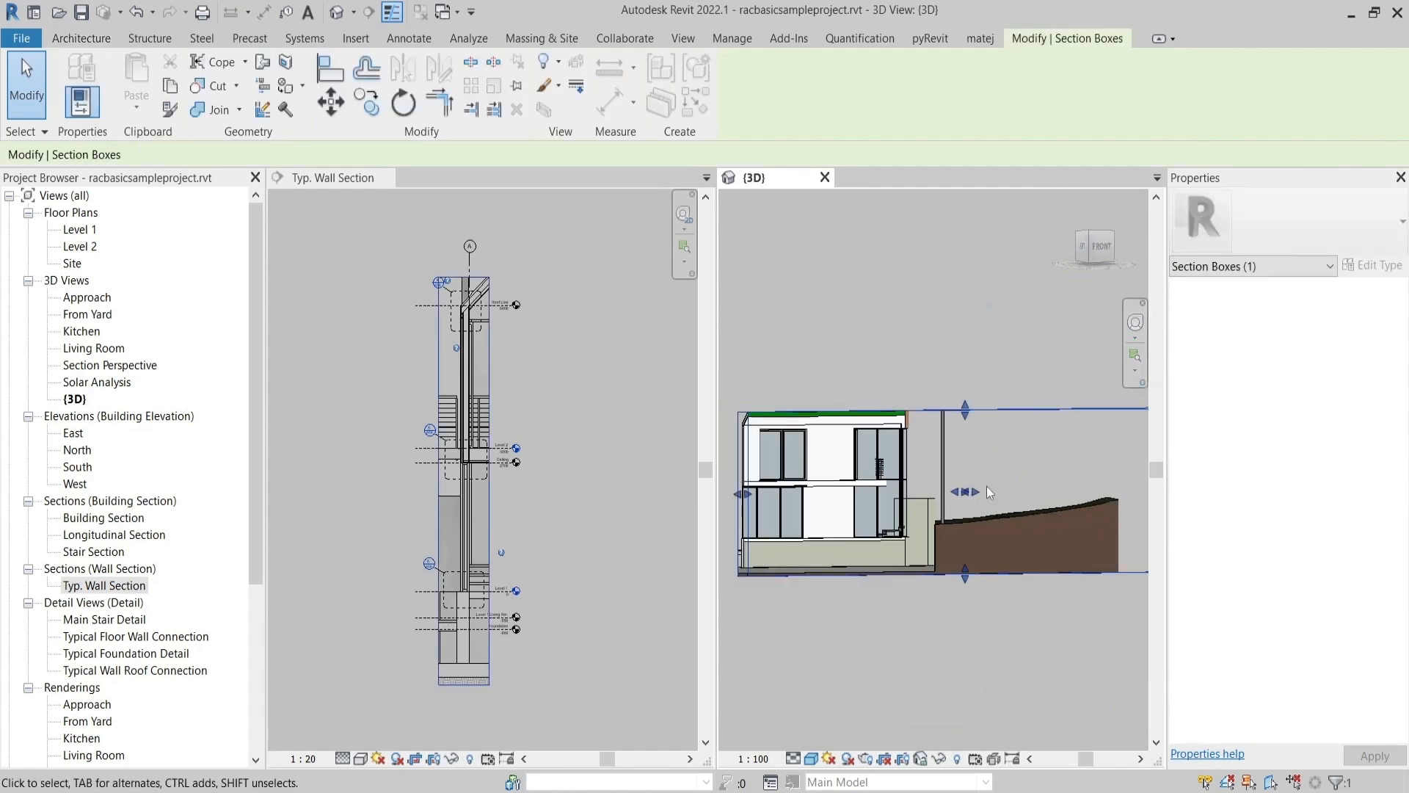
pyautogui.click(1110, 252)
pyautogui.scroll(-1, 1119, 315)
pyautogui.moveTo(1142, 412); pyautogui.dragTo(962, 439, button='middle')
pyautogui.scroll(-1, 1050, 469)
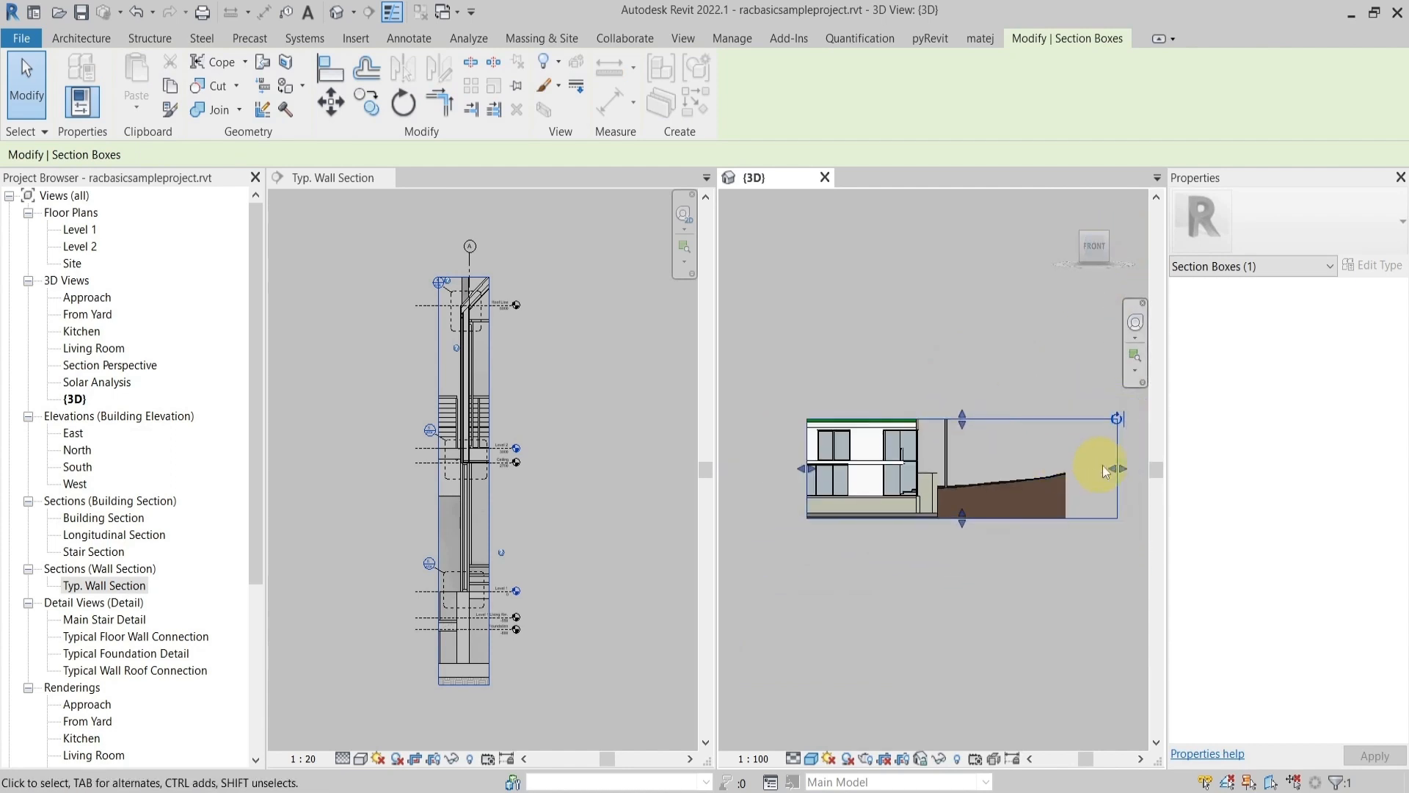
# Deselect the section box and close the Typ. Wall Section view, leaving only the 3D view open
pyautogui.click(521, 503)
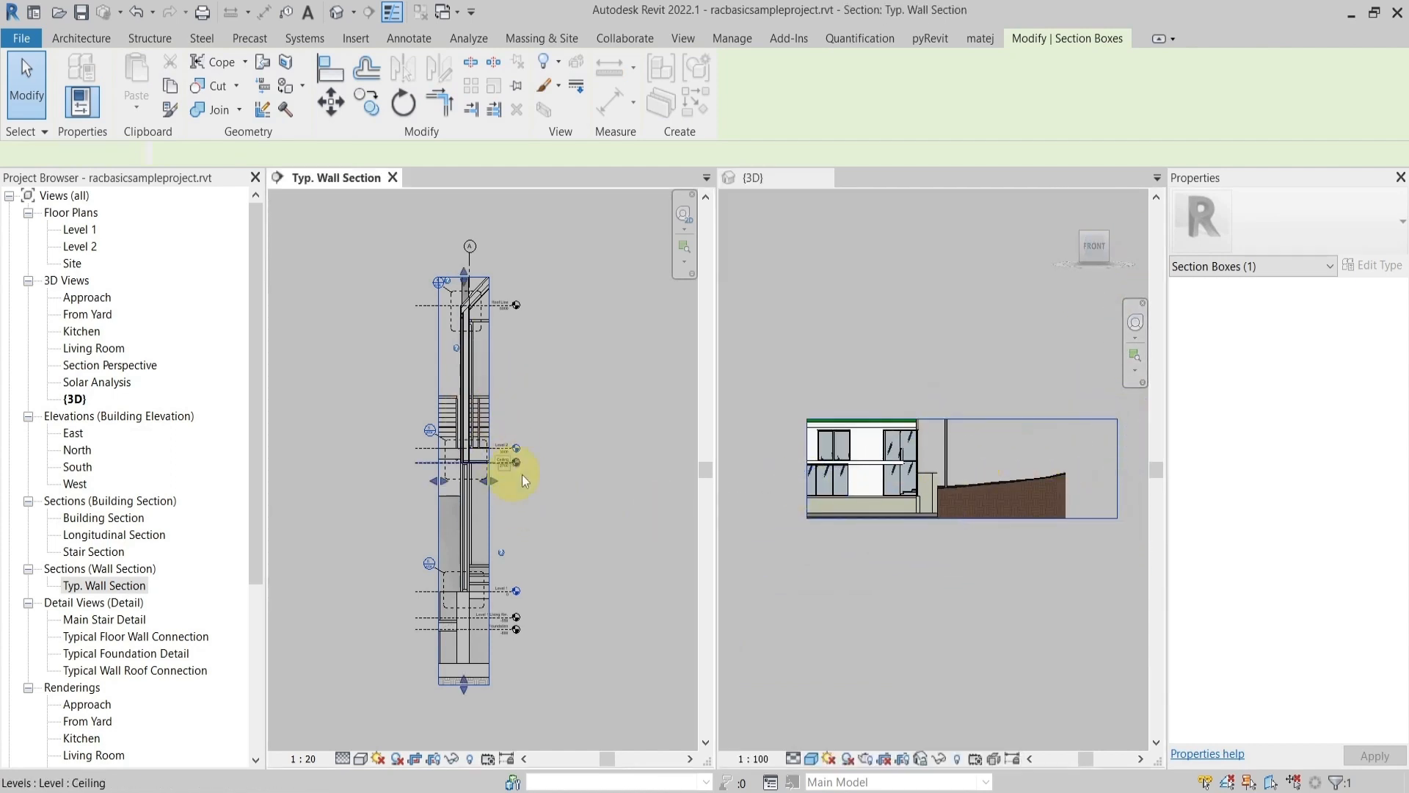
pyautogui.click(521, 419)
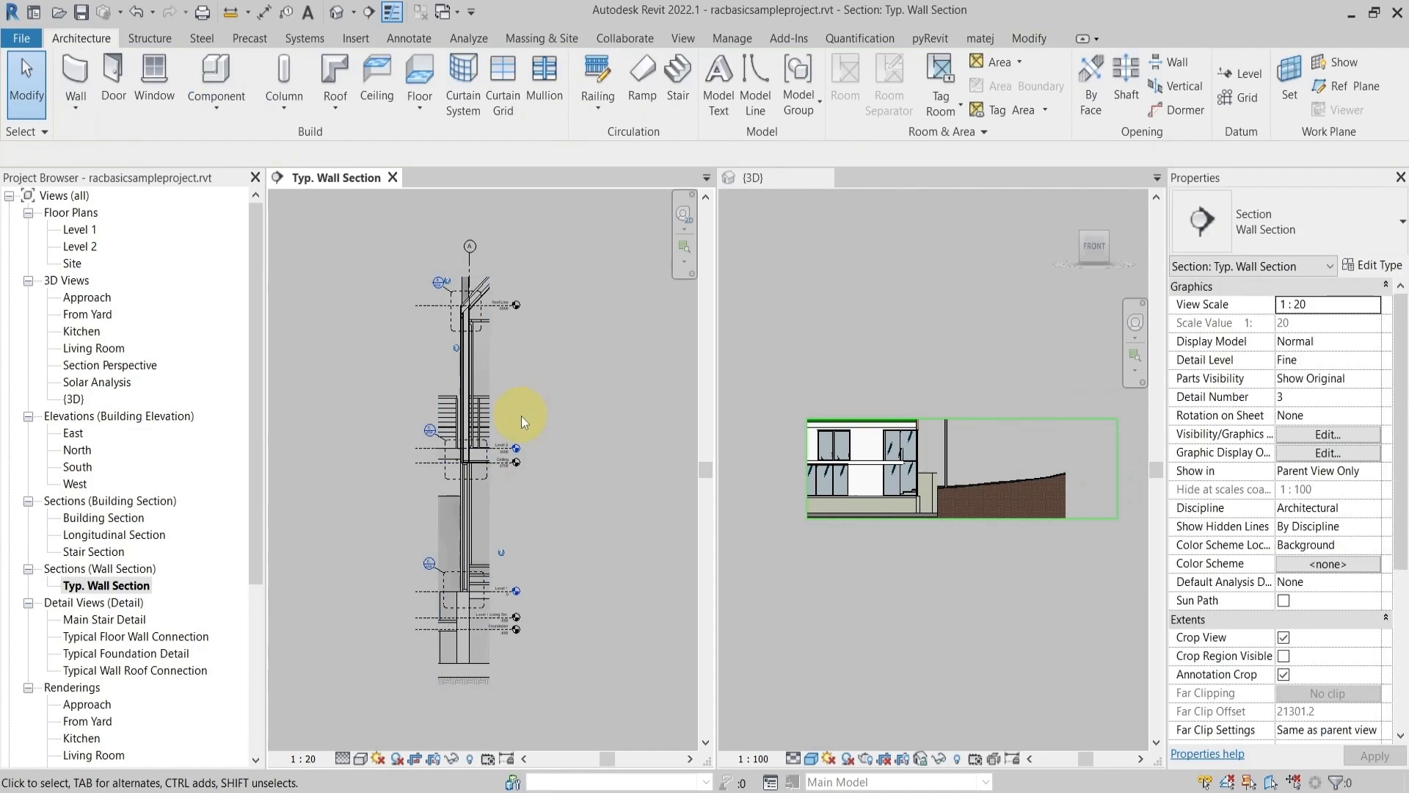
pyautogui.click(808, 380)
pyautogui.scroll(-1, 808, 380)
pyautogui.click(378, 179)
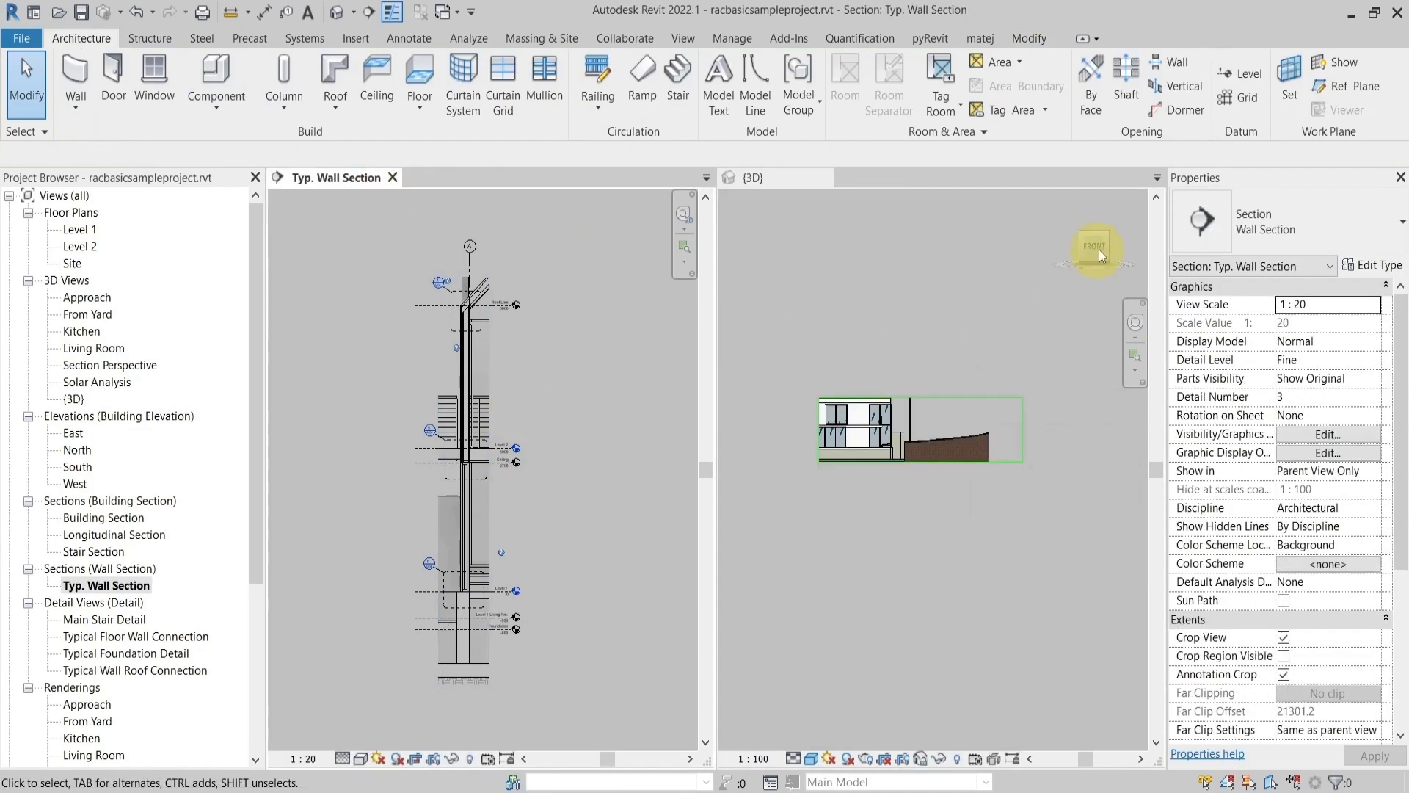
pyautogui.click(393, 178)
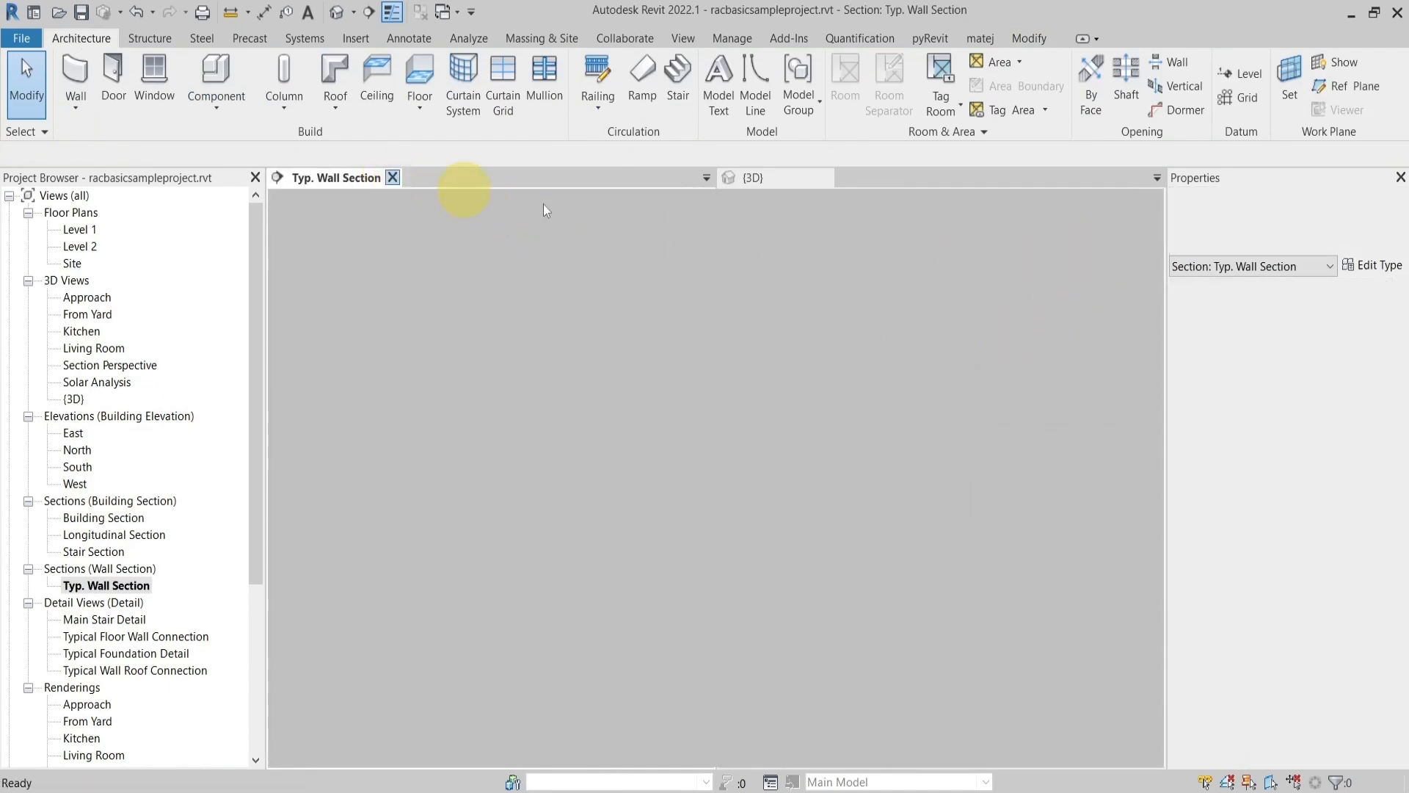
# Orient the 3D view to a floor plan and inspect the cut model from an isometric angle
pyautogui.rightClick(1084, 258)
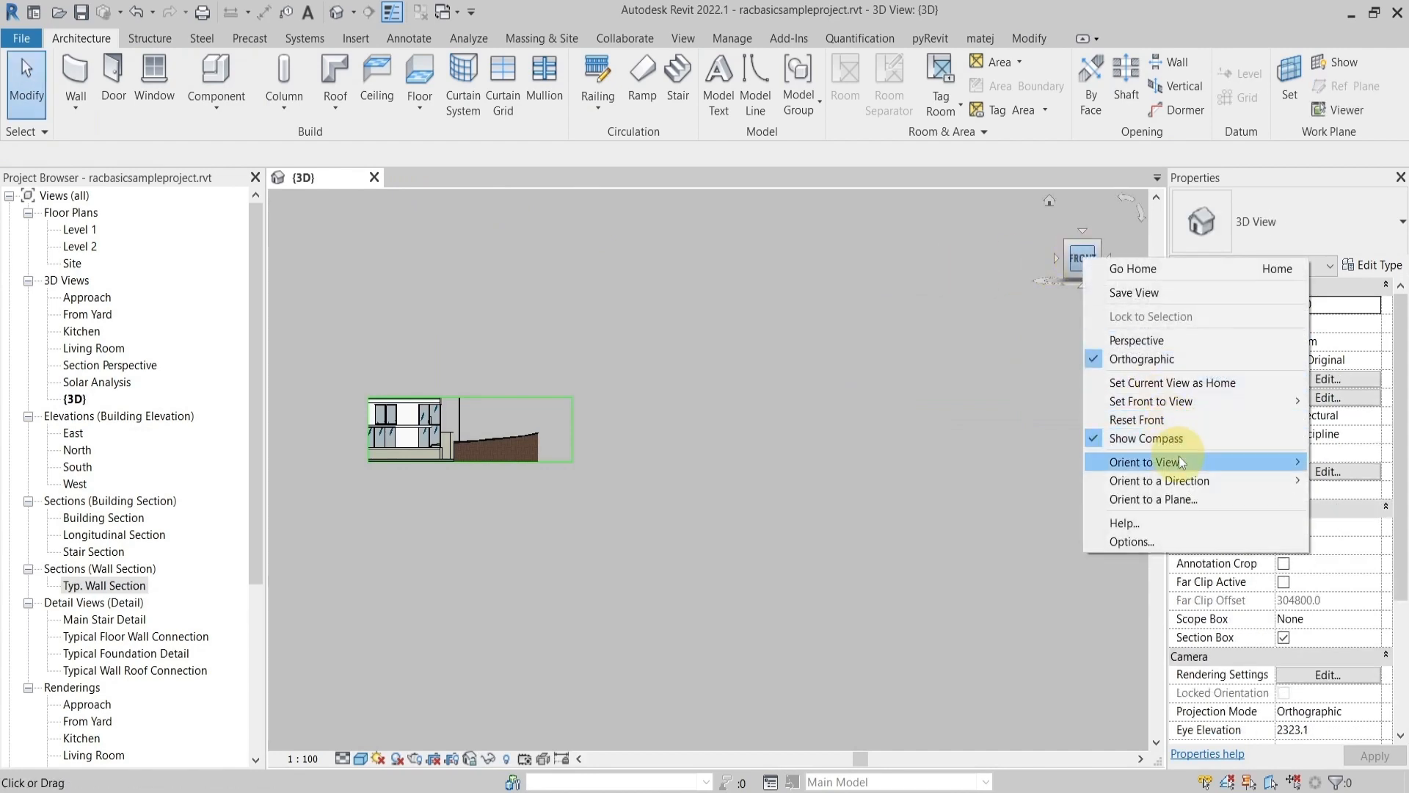
pyautogui.moveTo(1255, 461)
pyautogui.click(1296, 463)
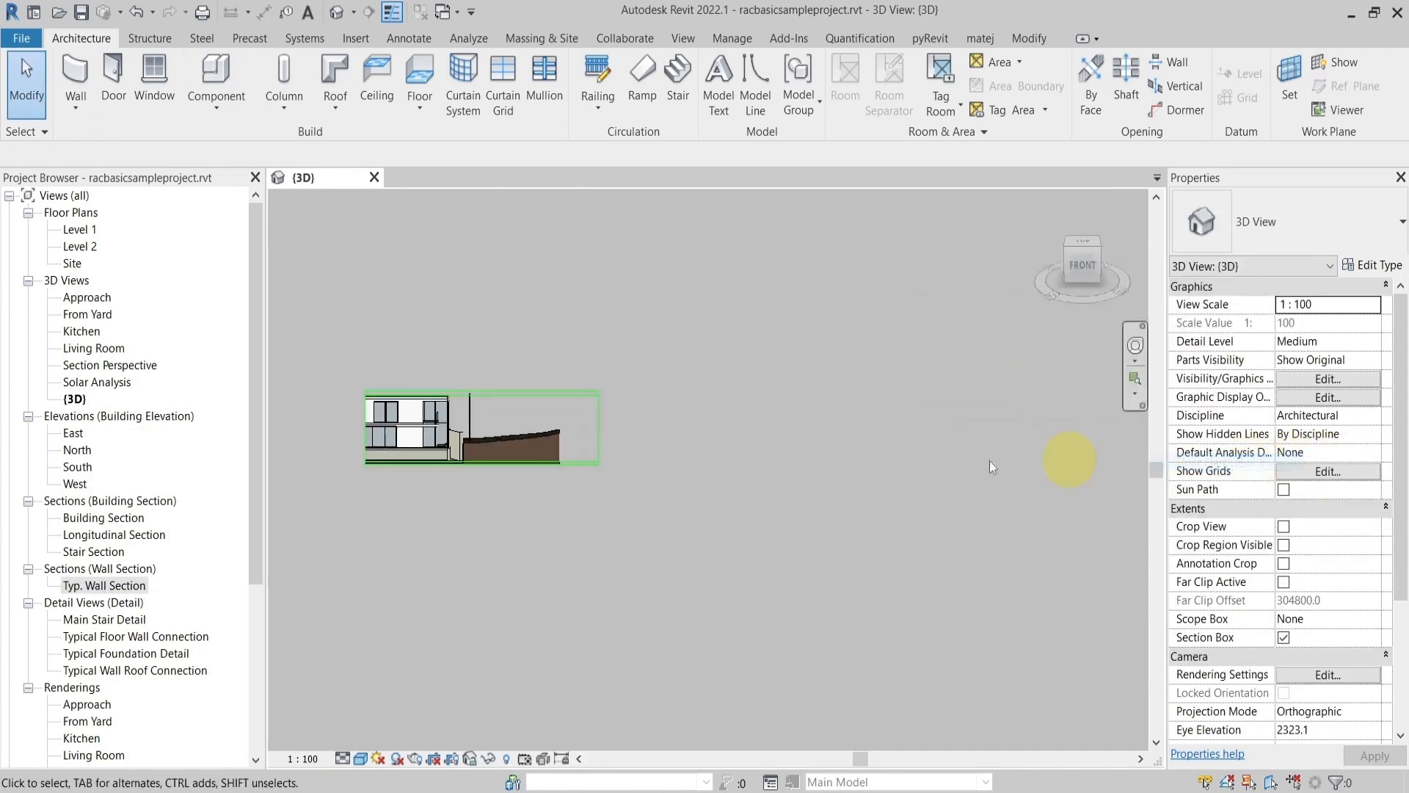
pyautogui.scroll(-2, 734, 488)
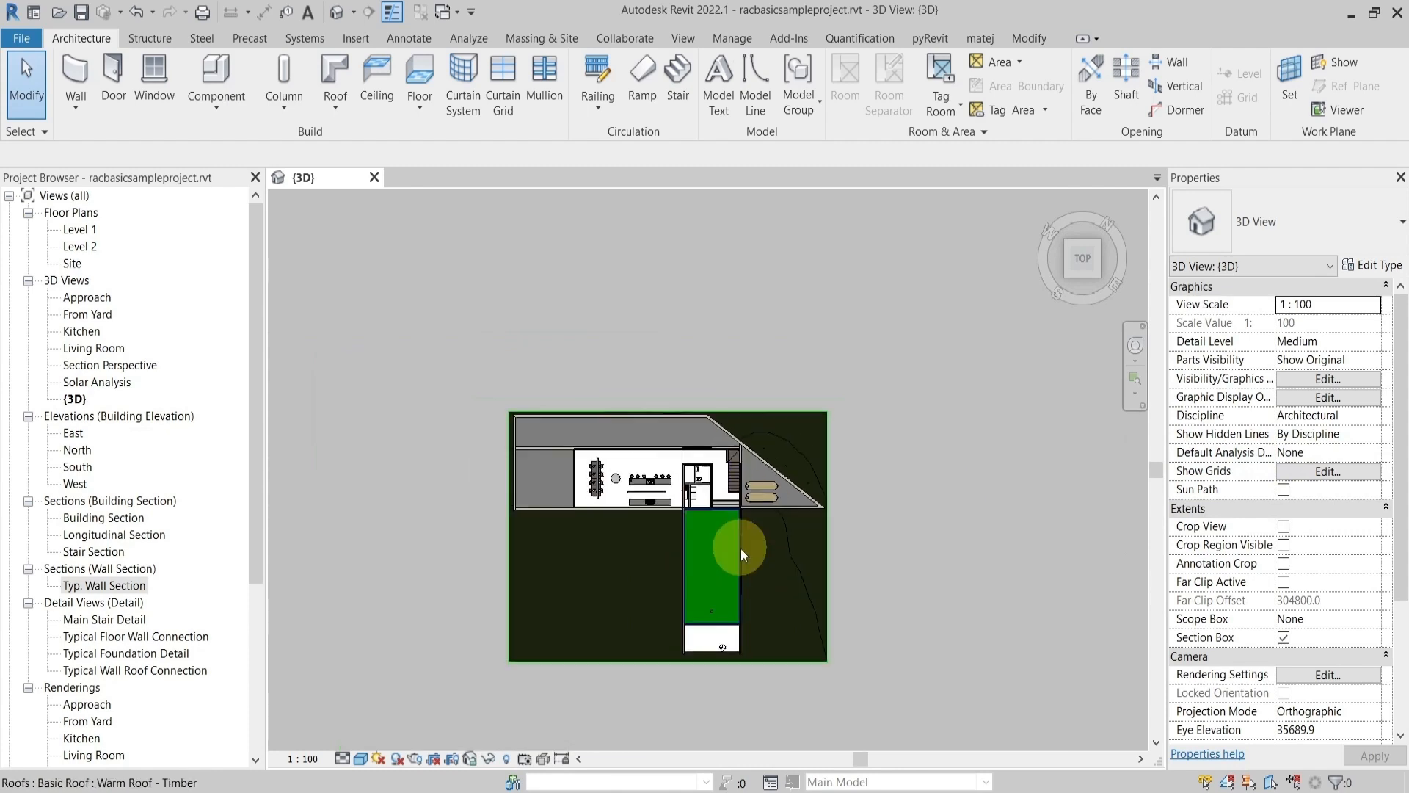
pyautogui.keyDown('shift'); pyautogui.moveTo(742, 556); pyautogui.dragTo(881, 306, button='middle'); pyautogui.keyUp('shift')
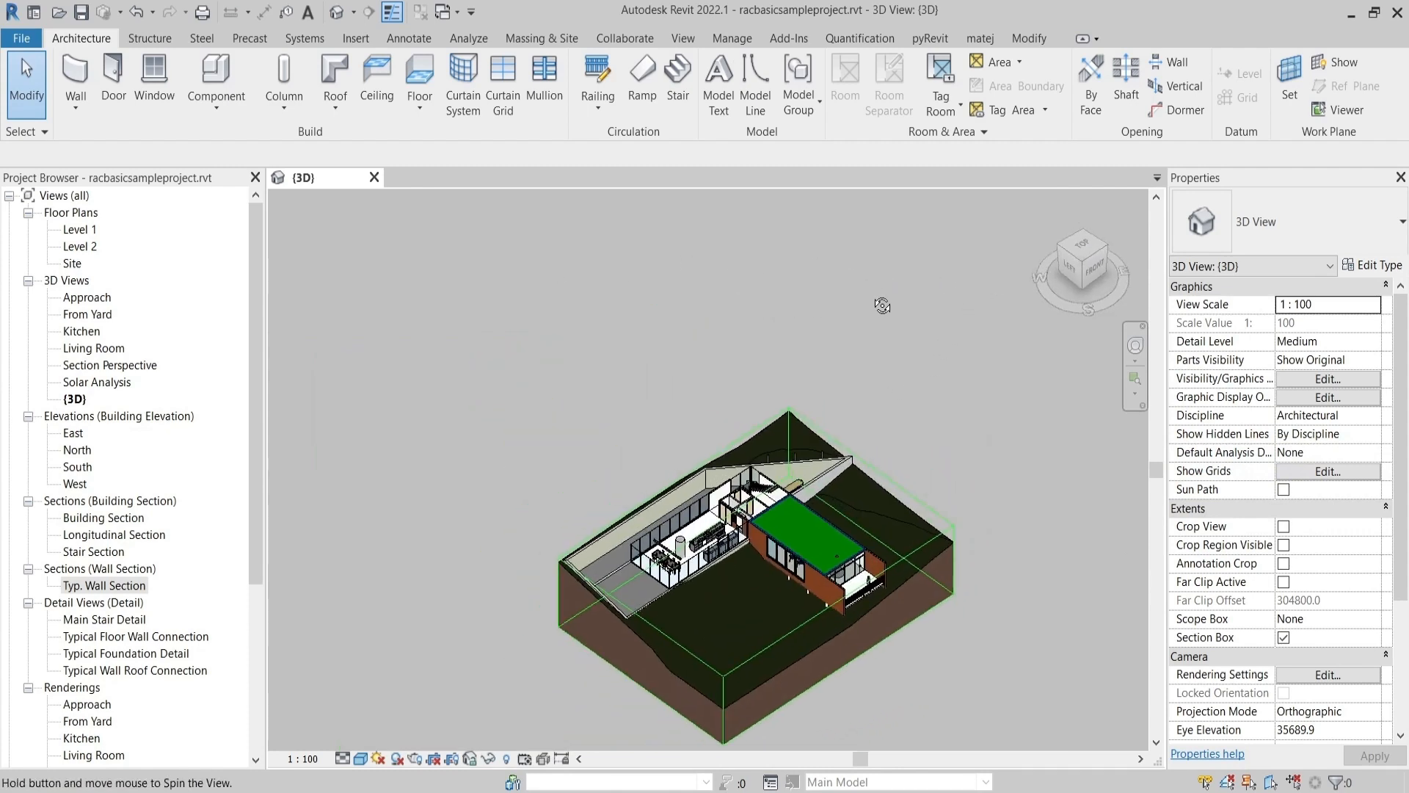
pyautogui.scroll(3, 721, 545)
pyautogui.moveTo(719, 549); pyautogui.dragTo(698, 450, button='middle')
pyautogui.keyDown('shift'); pyautogui.moveTo(697, 449); pyautogui.dragTo(709, 483, button='middle'); pyautogui.keyUp('shift')
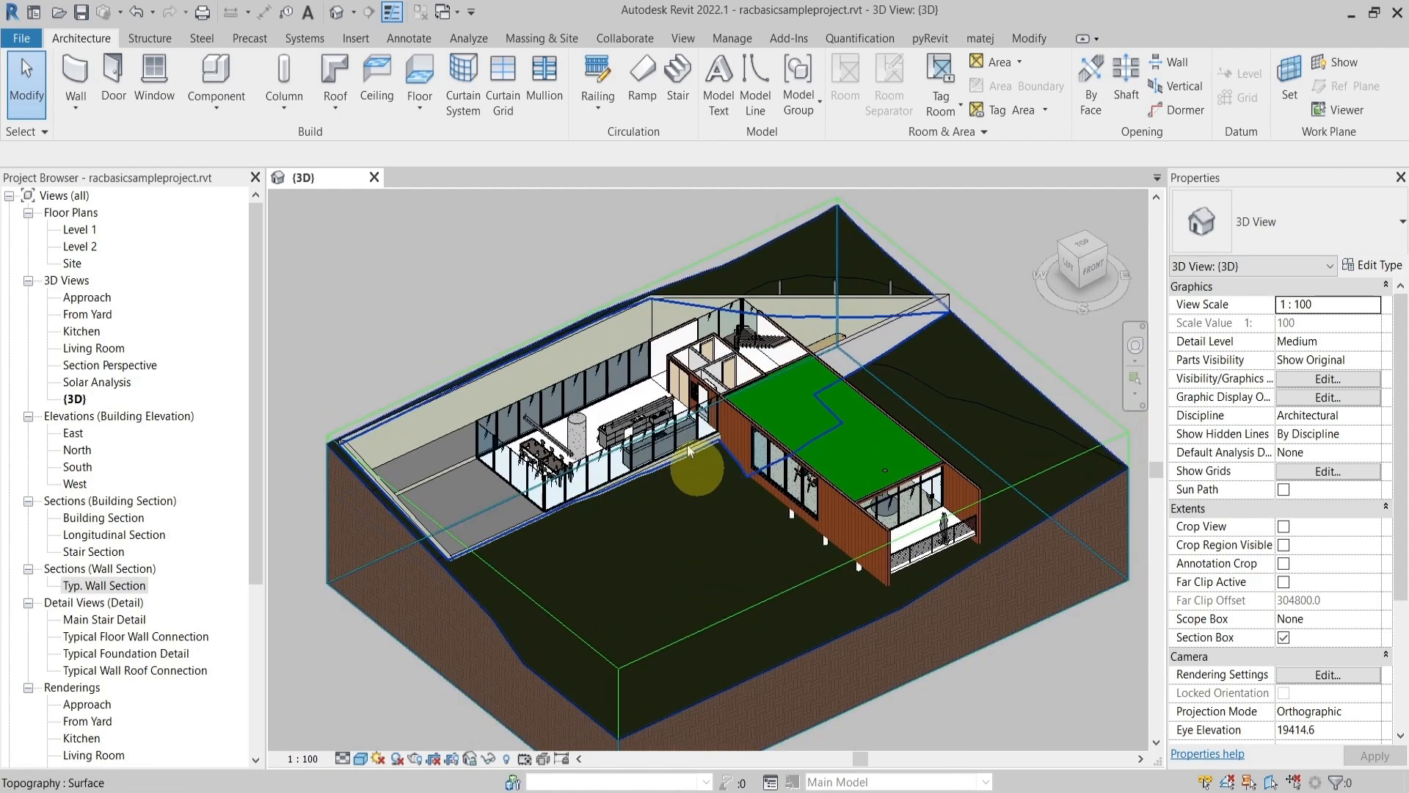
# Select the pendant light above the kitchen counter and orbit the model around it to view the building from other sides
pyautogui.scroll(3, 645, 406)
pyautogui.click(663, 418)
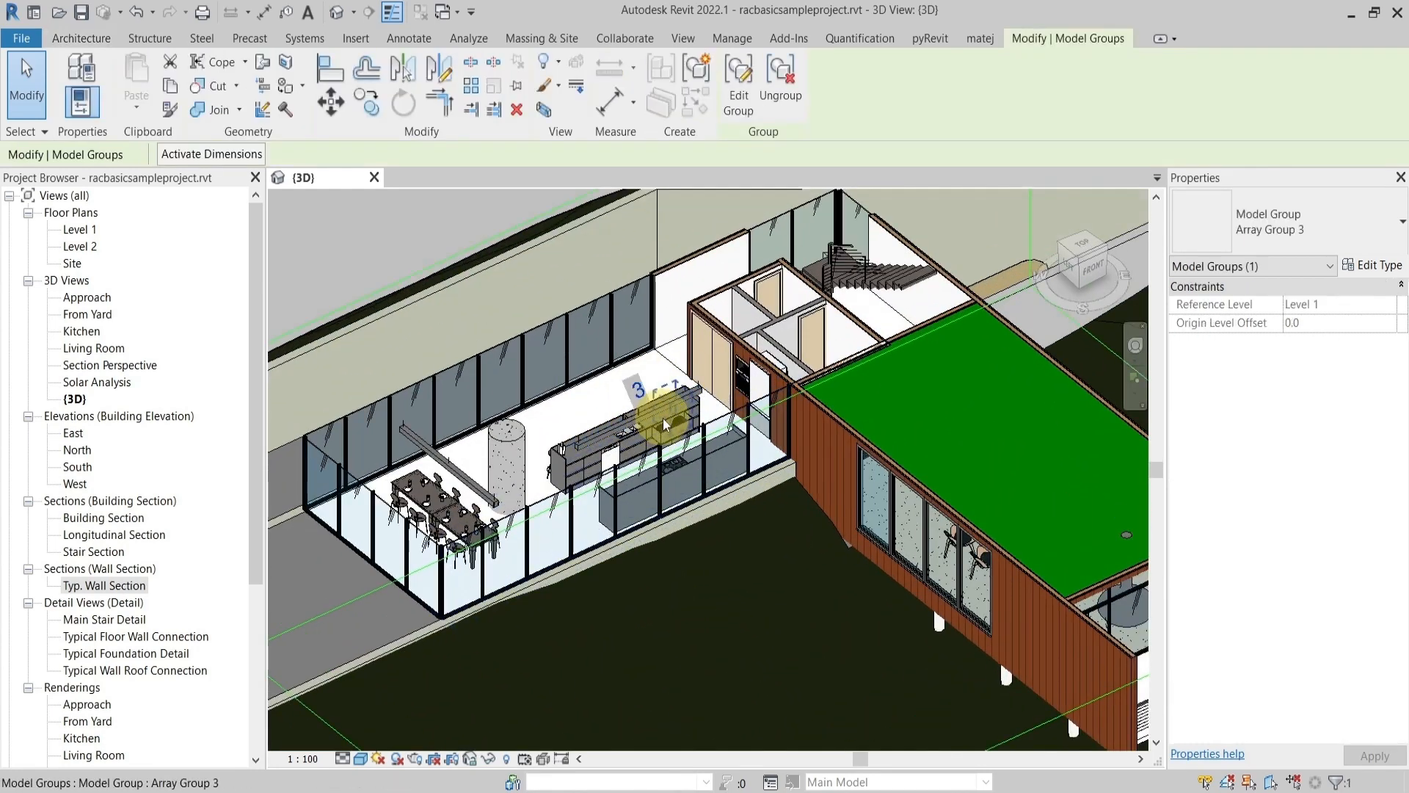
pyautogui.scroll(4, 662, 417)
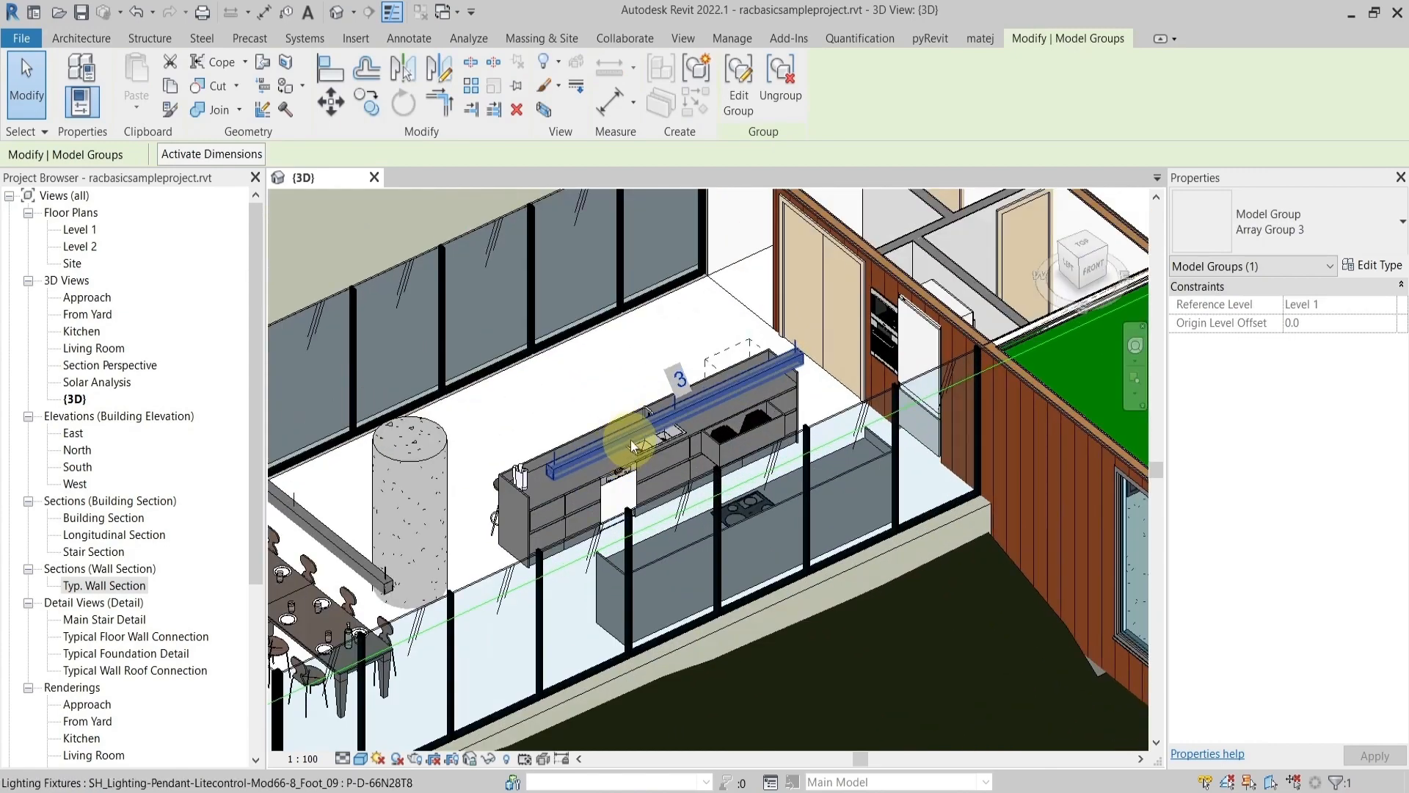
pyautogui.click(632, 439)
pyautogui.scroll(-6, 631, 439)
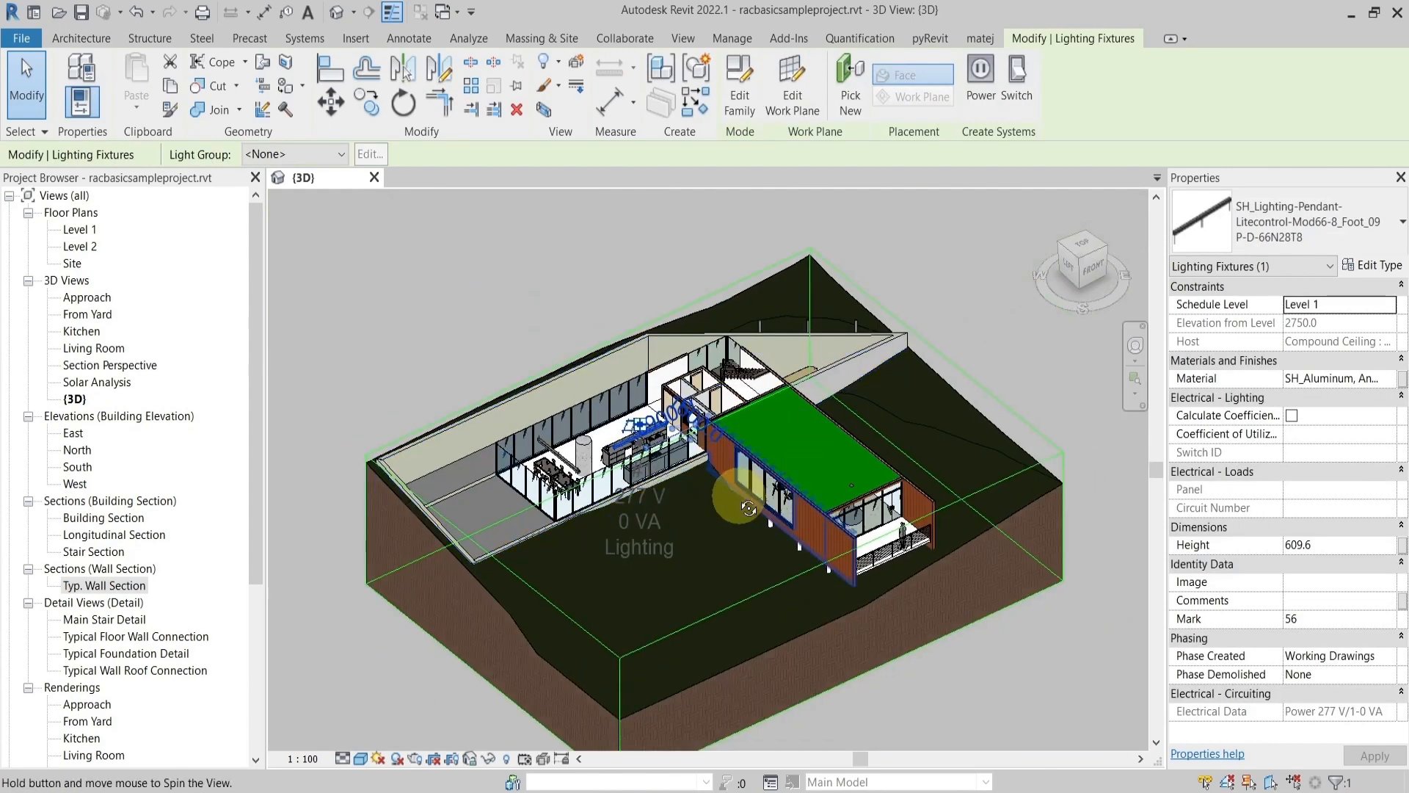
pyautogui.keyDown('shift'); pyautogui.moveTo(747, 508); pyautogui.dragTo(829, 599, button='middle'); pyautogui.keyUp('shift')
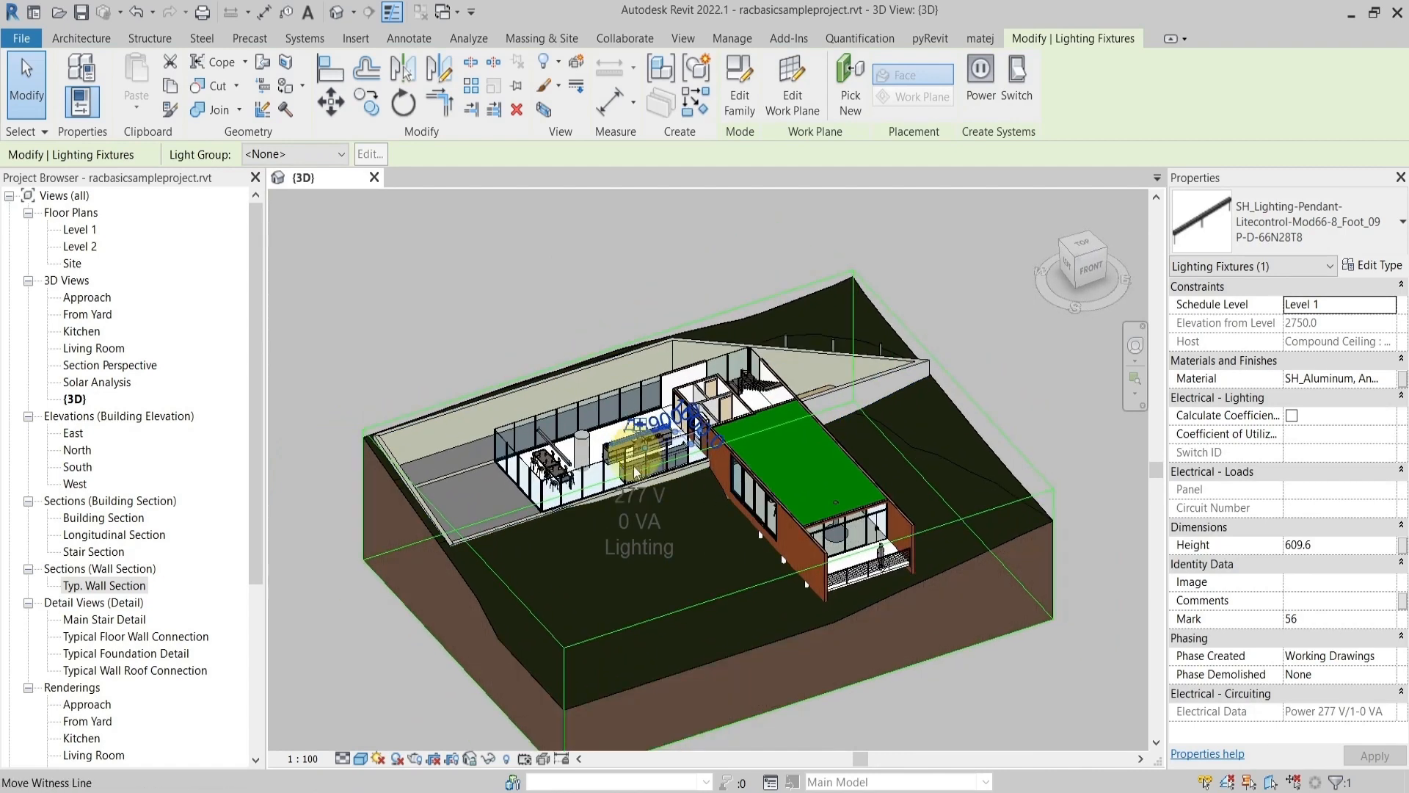
pyautogui.keyDown('shift'); pyautogui.moveTo(635, 472); pyautogui.dragTo(669, 482, button='middle'); pyautogui.keyUp('shift')
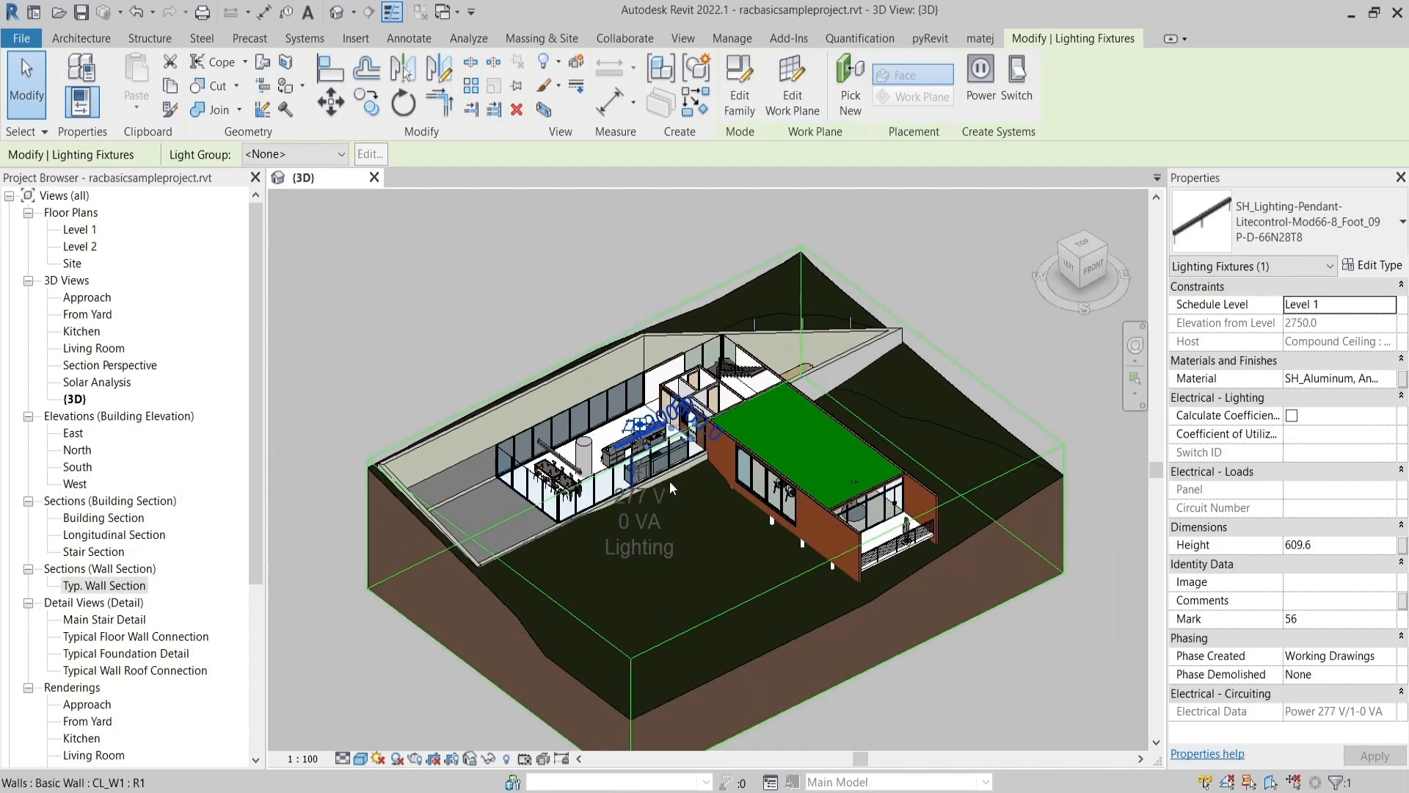
pyautogui.click(1081, 259)
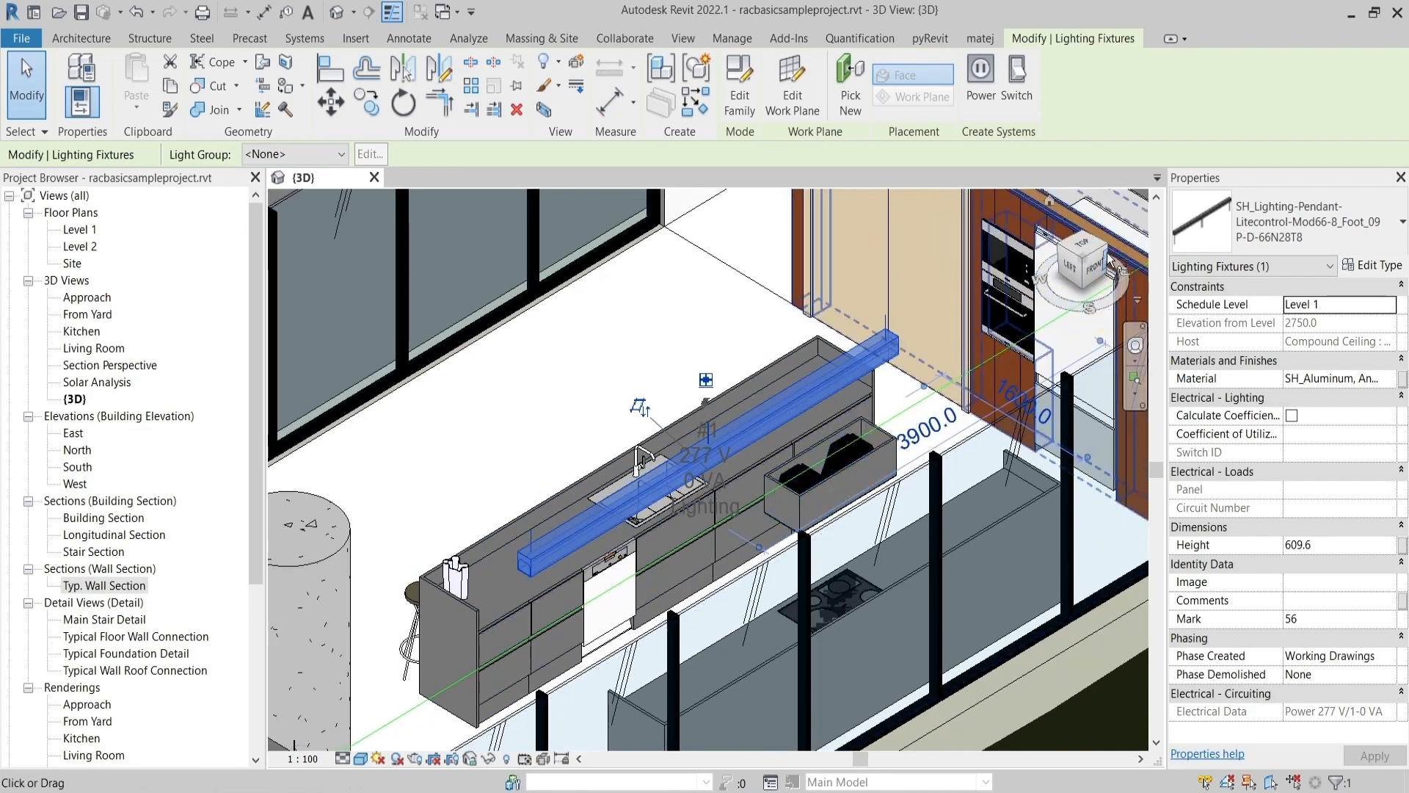
pyautogui.keyDown('shift'); pyautogui.moveTo(798, 403); pyautogui.dragTo(860, 381, button='middle'); pyautogui.keyUp('shift')
pyautogui.scroll(-10, 777, 443)
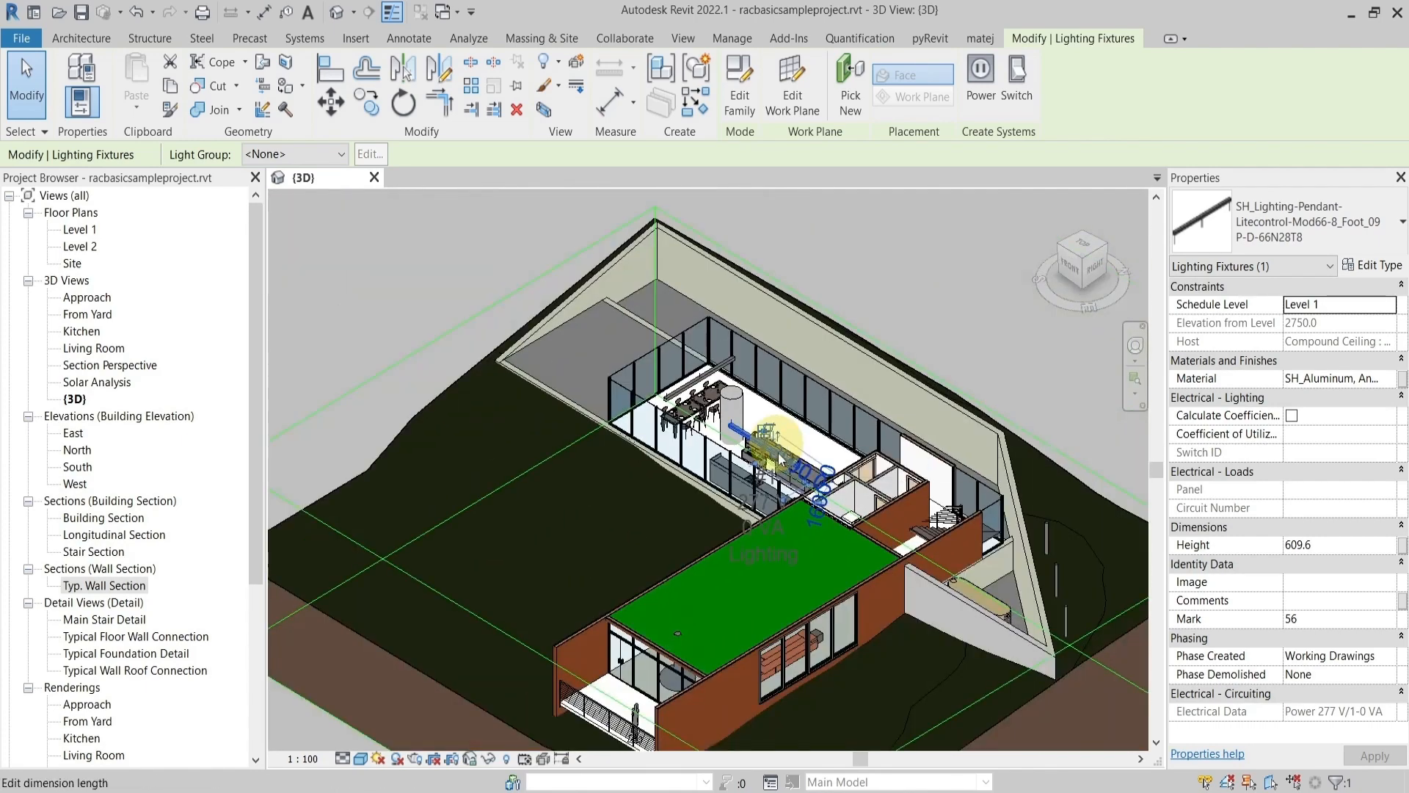
pyautogui.moveTo(852, 628); pyautogui.dragTo(785, 539, button='middle')
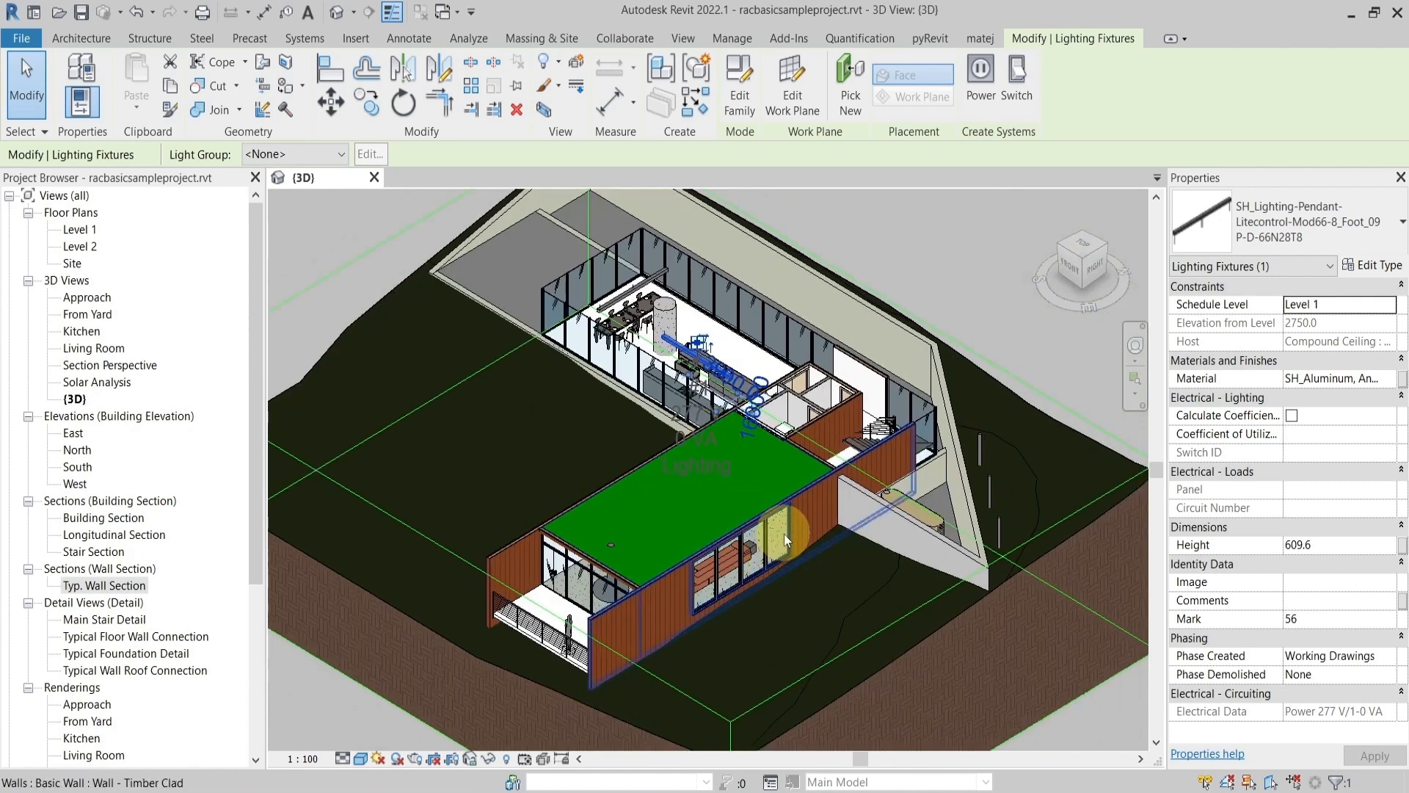
# Select the timber-clad outer wall of the green-roofed wing, then one of the single windows in that wall
pyautogui.click(784, 534)
pyautogui.press('Tab')
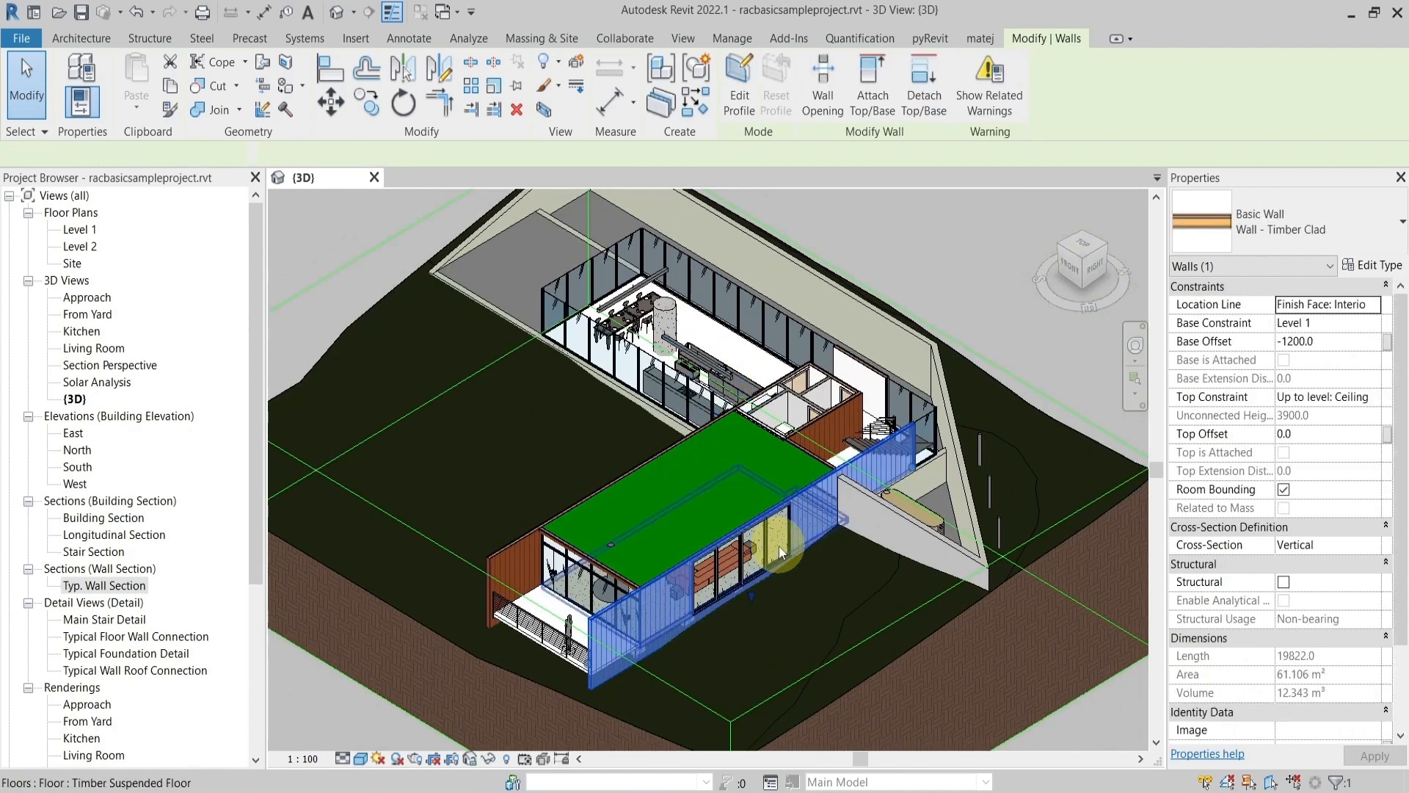
pyautogui.click(778, 546)
pyautogui.click(765, 536)
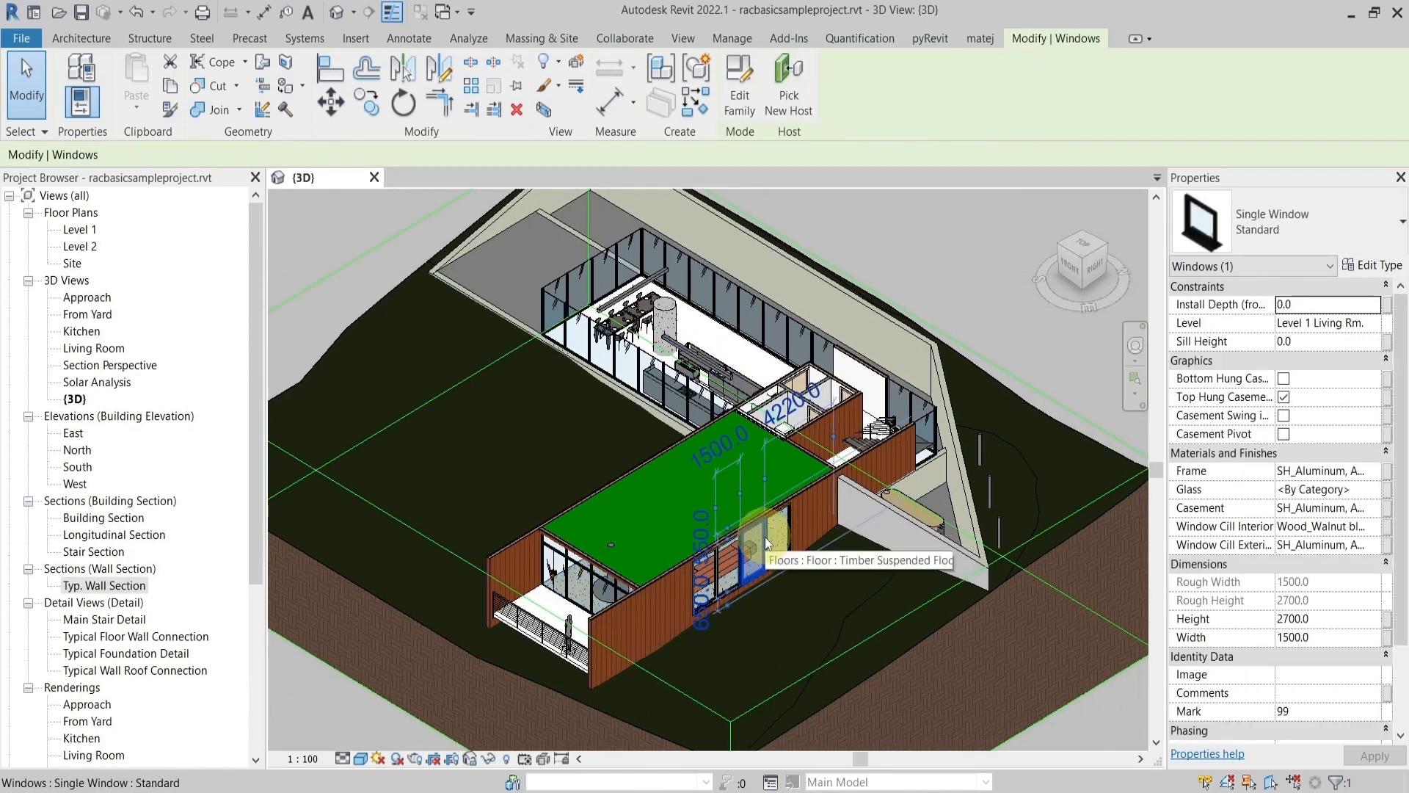
# Add the green timber roof and the deck railing to the window selection and orbit the model around the selected elements
pyautogui.keyDown('ctrl'); pyautogui.click(672, 511); pyautogui.keyUp('ctrl')
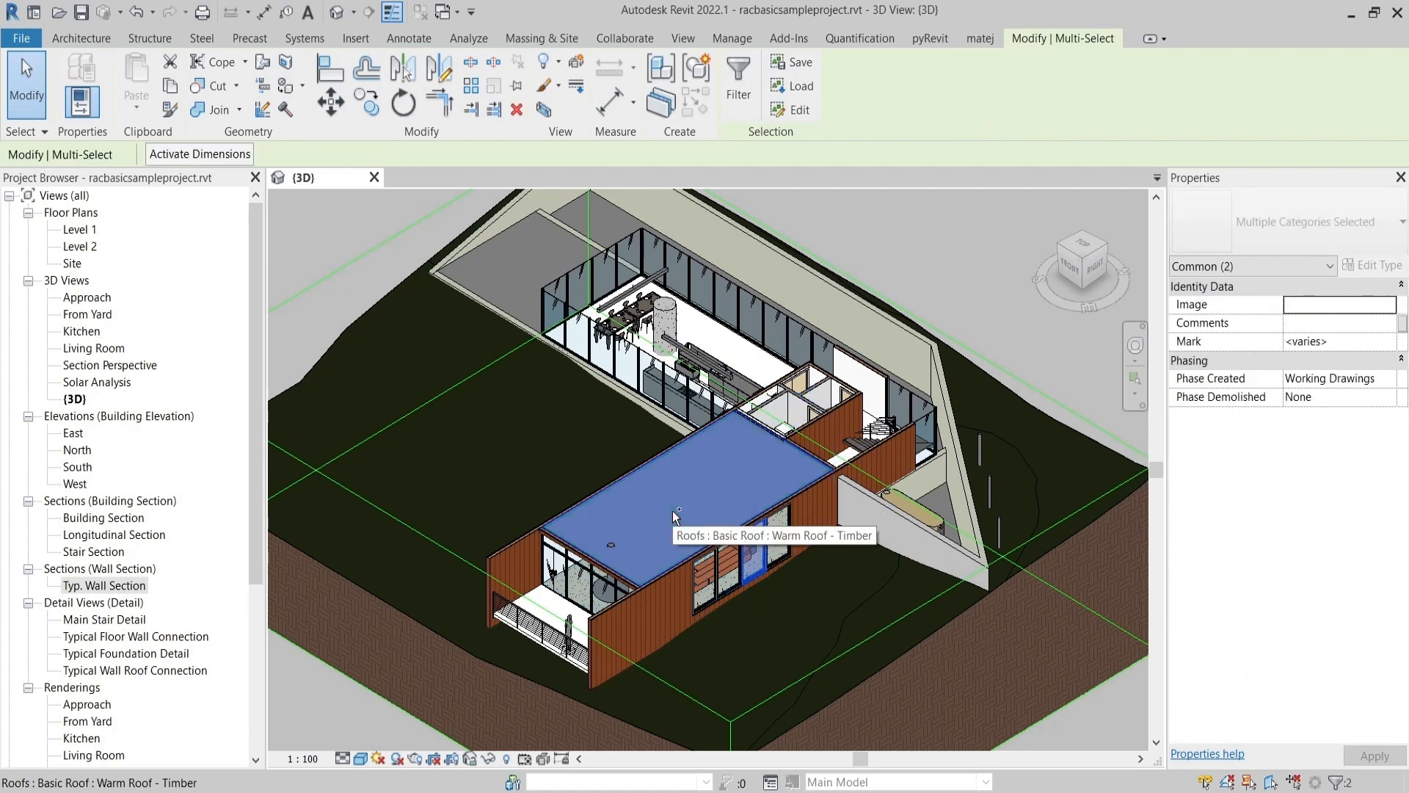
pyautogui.keyDown('ctrl'); pyautogui.click(569, 640); pyautogui.keyUp('ctrl')
pyautogui.keyDown('ctrl'); pyautogui.click(606, 624); pyautogui.keyUp('ctrl')
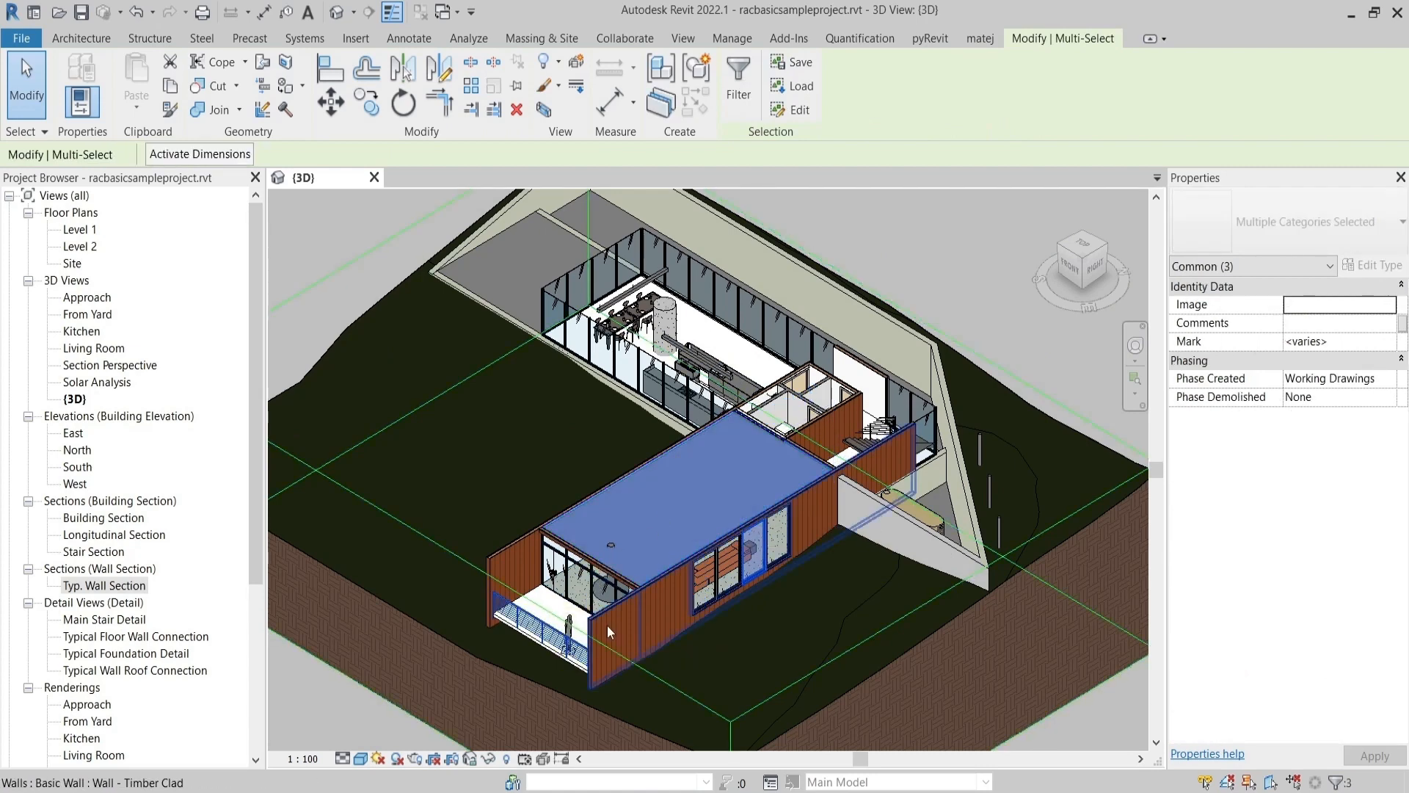
pyautogui.click(1084, 266)
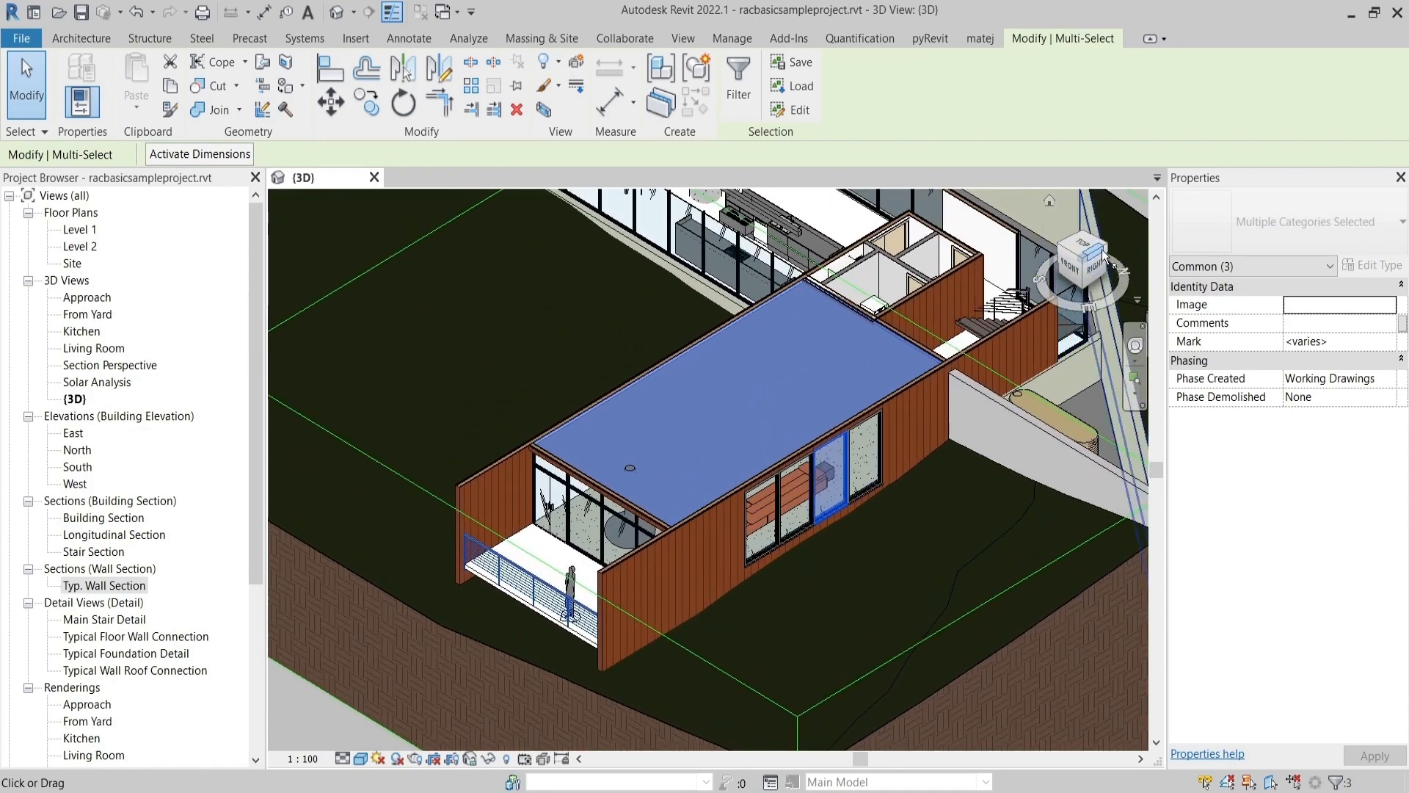
pyautogui.click(1108, 245)
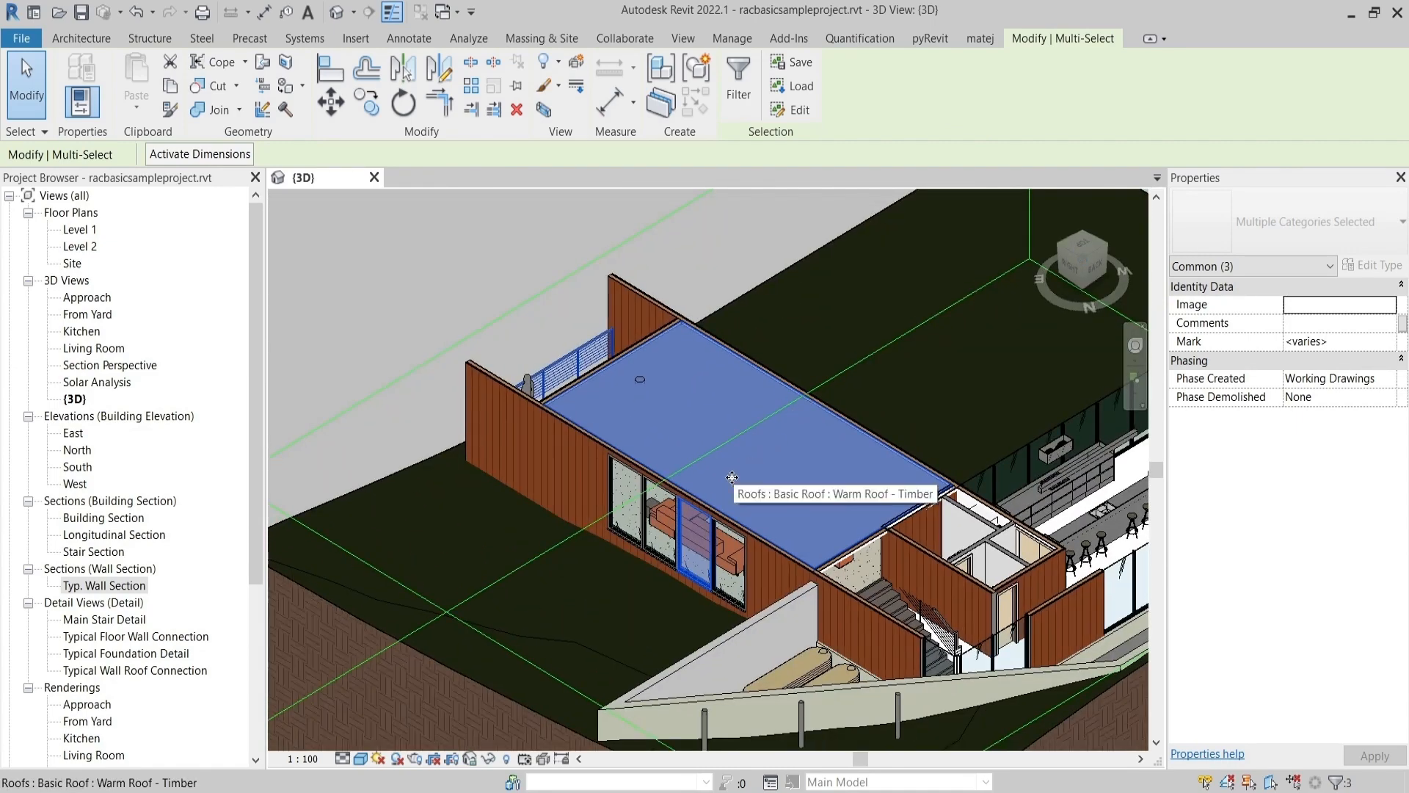
pyautogui.keyDown('shift'); pyautogui.moveTo(733, 484); pyautogui.dragTo(756, 320, button='middle'); pyautogui.keyUp('shift')
# Select a rectangular mullion in the kitchen's curtain wall, orbit the model around it, and clear the selection
pyautogui.click(756, 320)
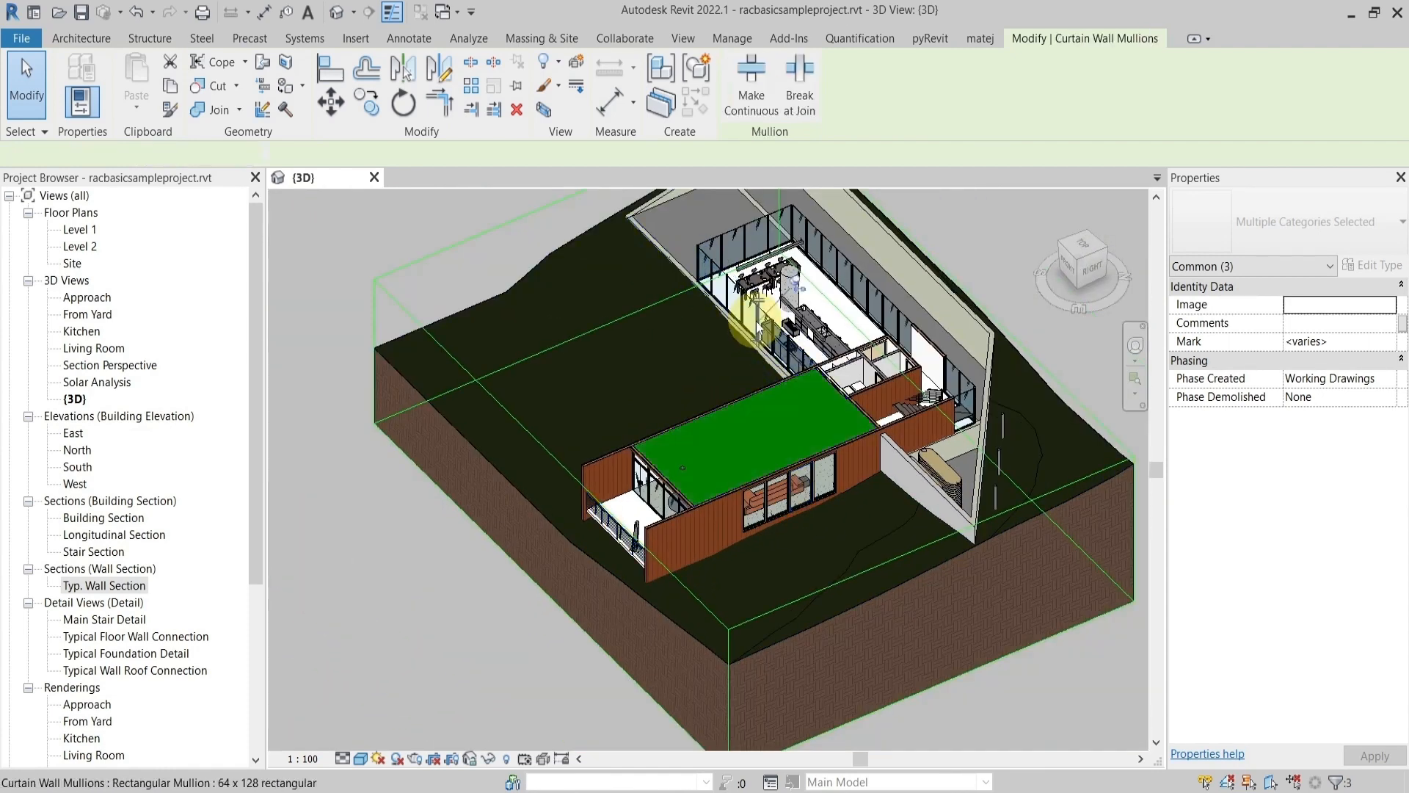
pyautogui.click(1078, 274)
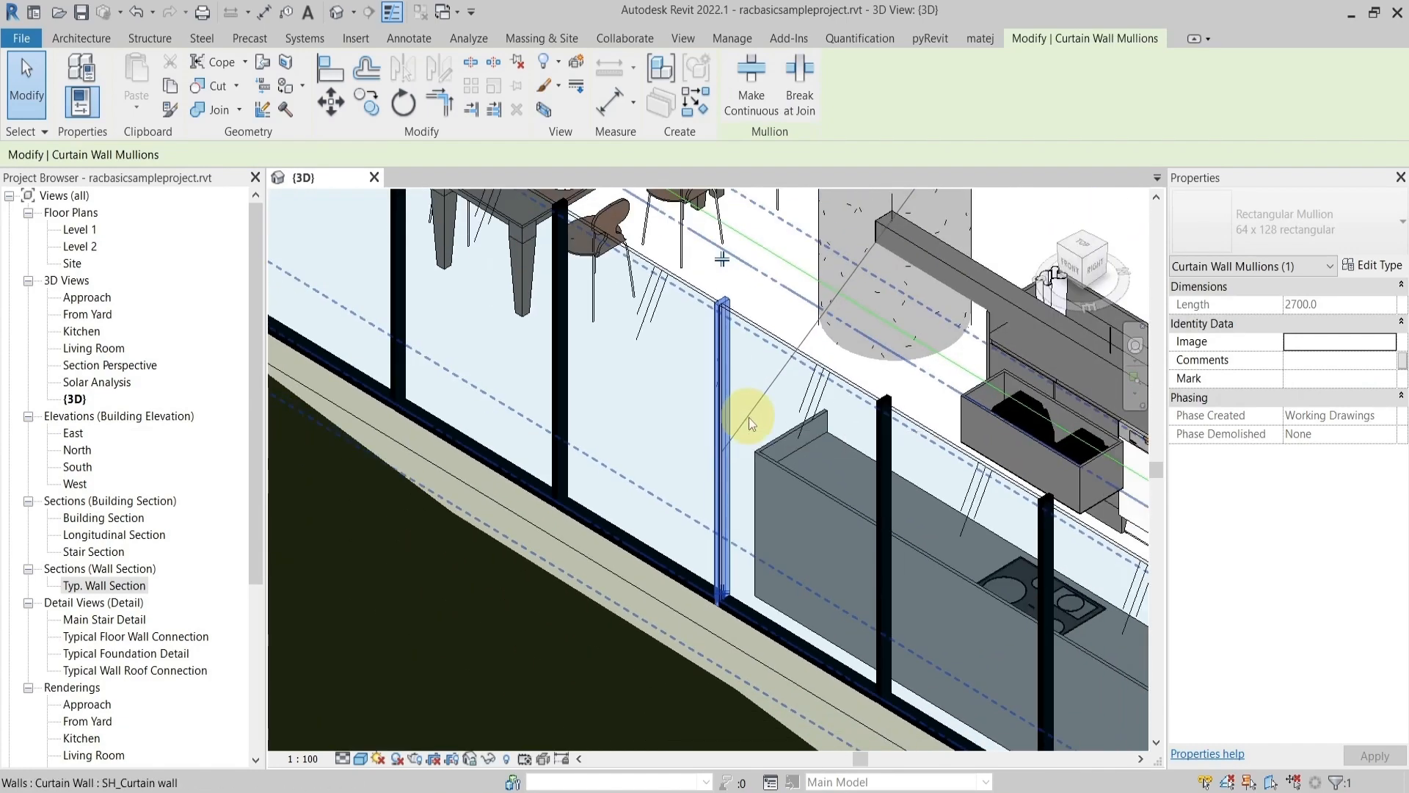
pyautogui.keyDown('shift'); pyautogui.moveTo(748, 416); pyautogui.dragTo(847, 598, button='middle'); pyautogui.keyUp('shift')
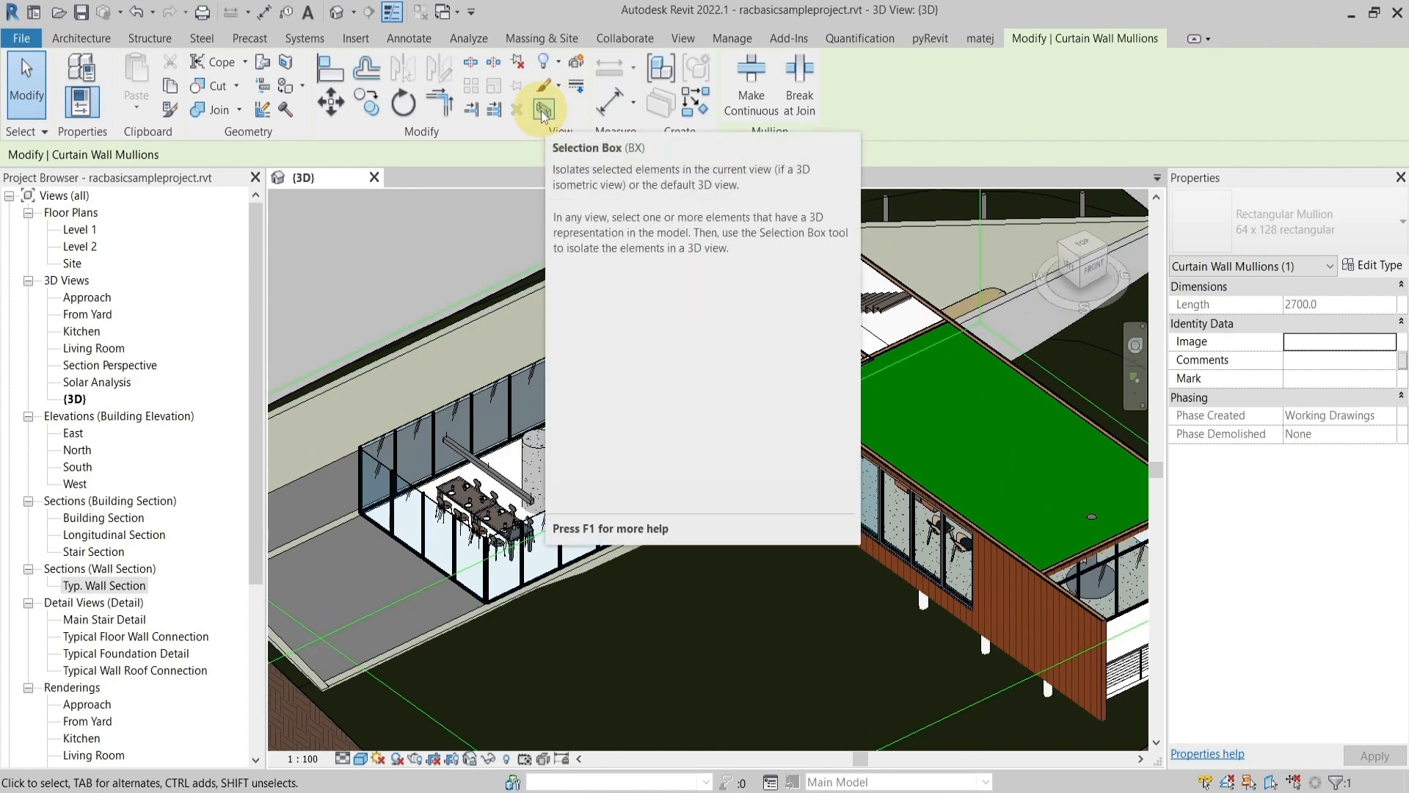
pyautogui.click(492, 255)
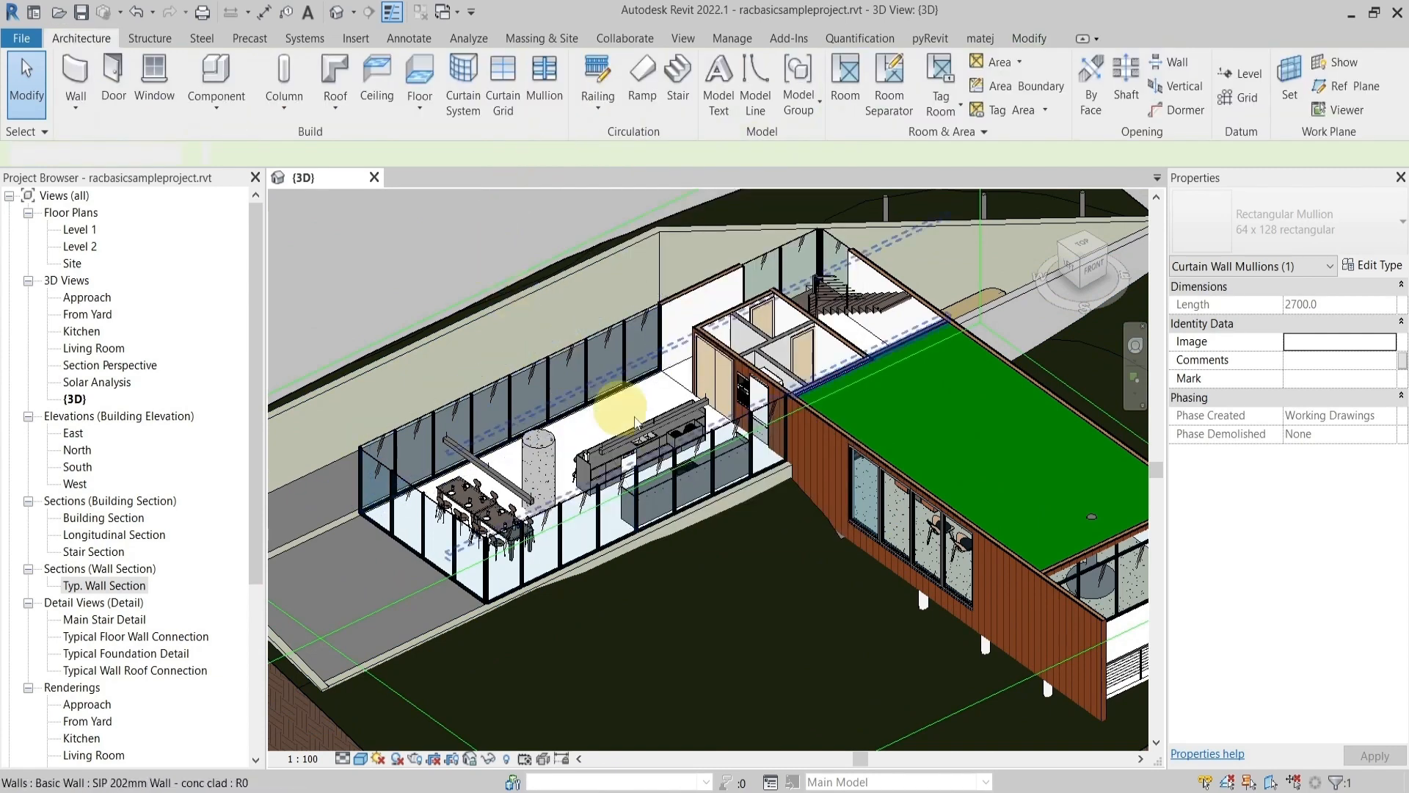
# Isolate the round concrete column and the pendant light above the kitchen island with a Selection Box, and clear the selection
pyautogui.click(547, 470)
pyautogui.keyDown('ctrl'); pyautogui.click(616, 451); pyautogui.keyUp('ctrl')
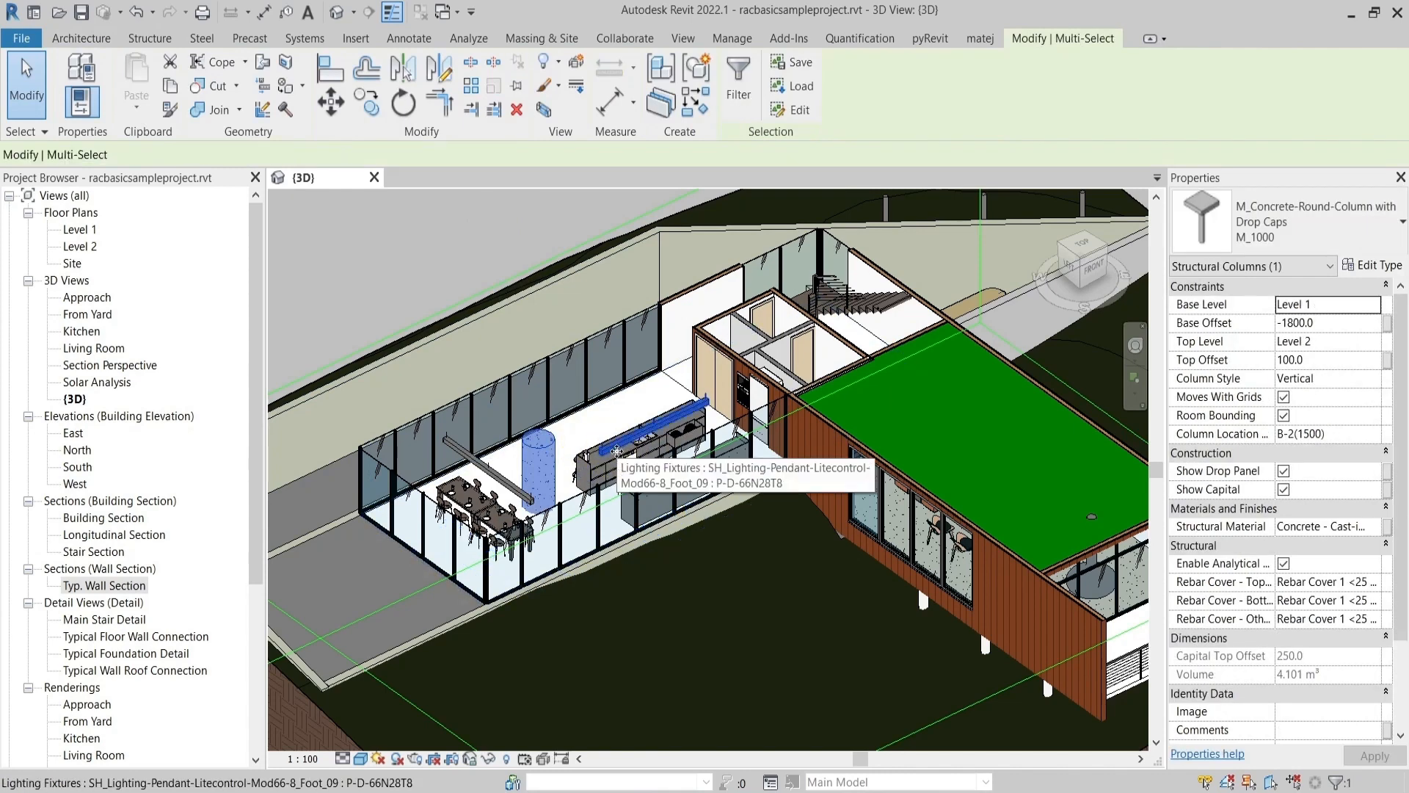
pyautogui.press('b')
pyautogui.press('x')
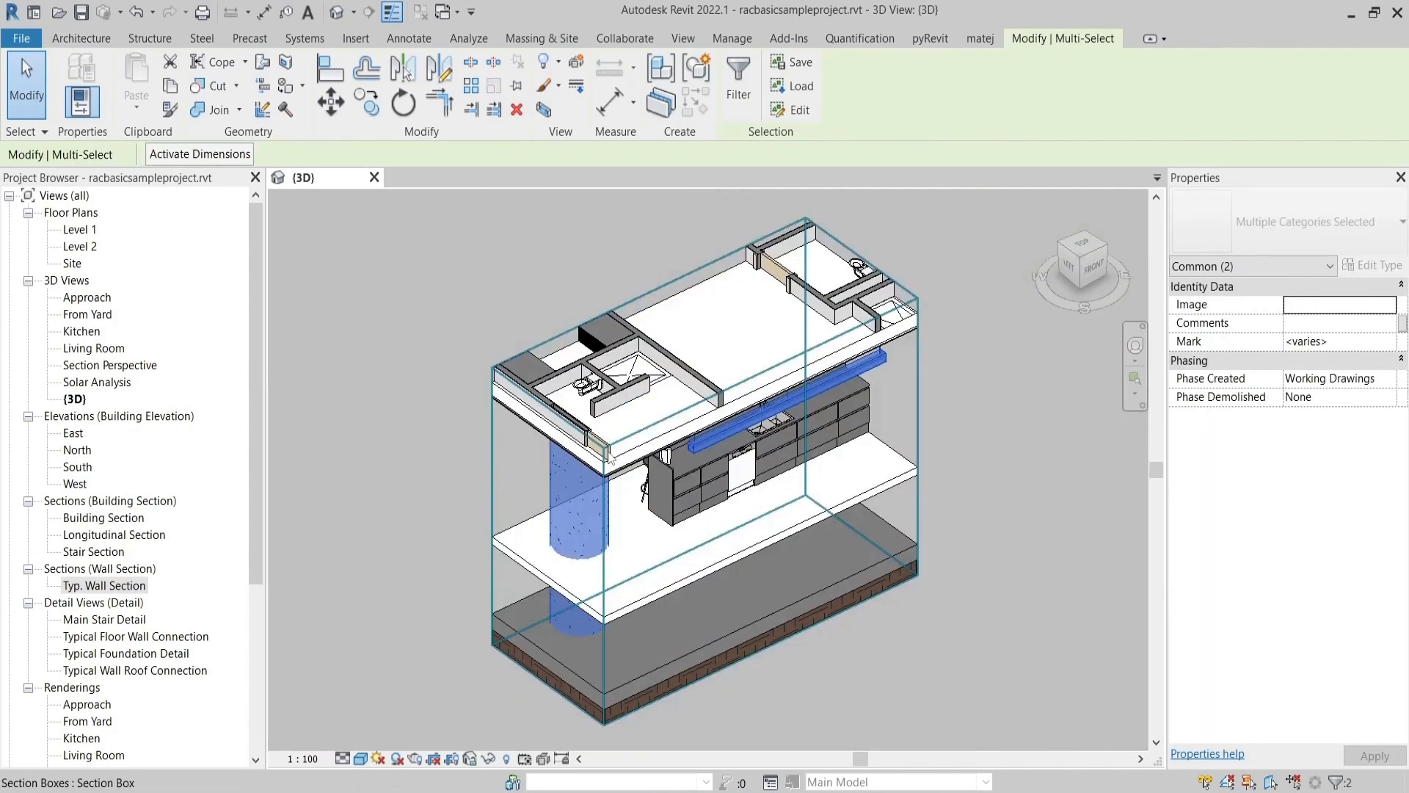
pyautogui.click(926, 403)
pyautogui.click(917, 407)
pyautogui.click(959, 402)
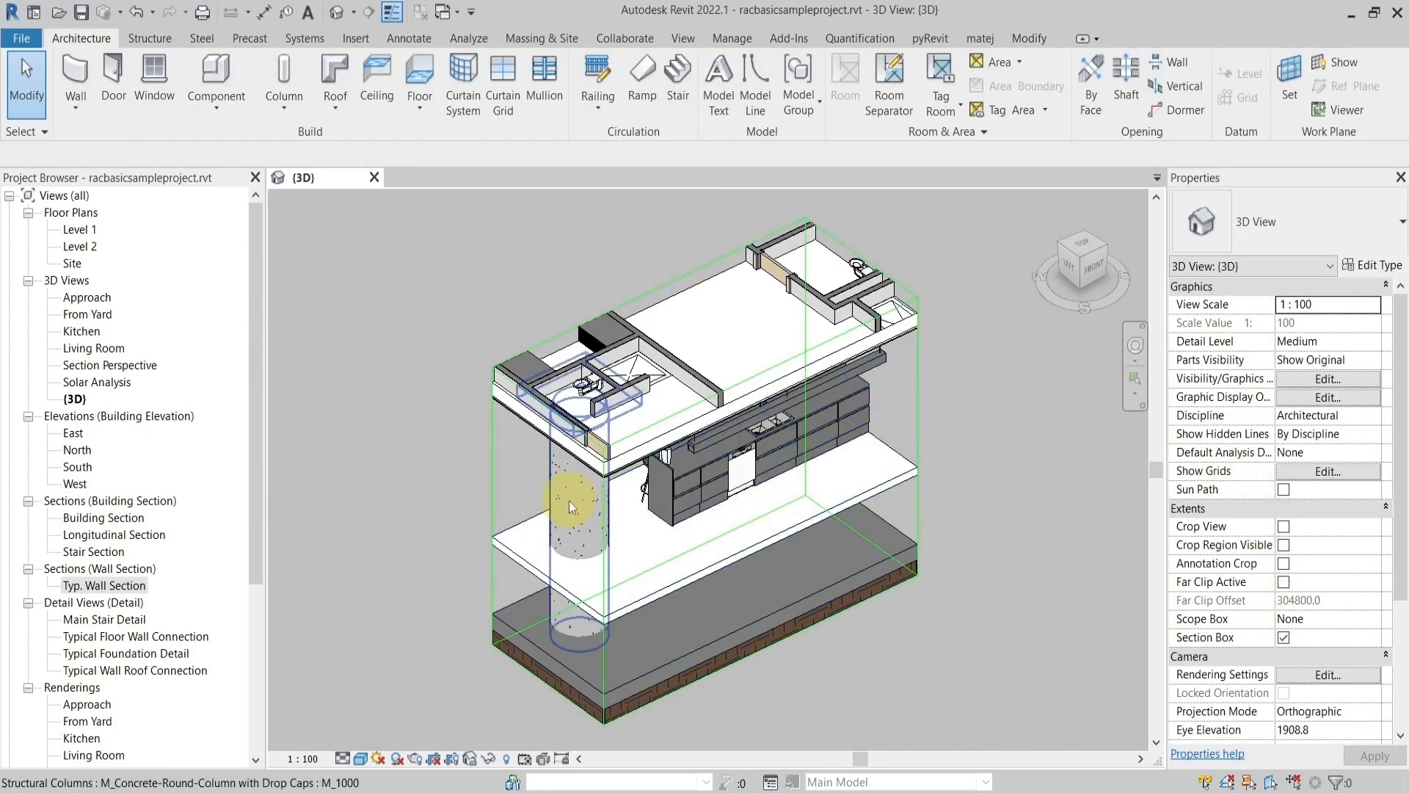
# Select the kitchen island and orbit the isolated model, then select the round concrete column and clear the selection
pyautogui.click(615, 505)
pyautogui.click(706, 503)
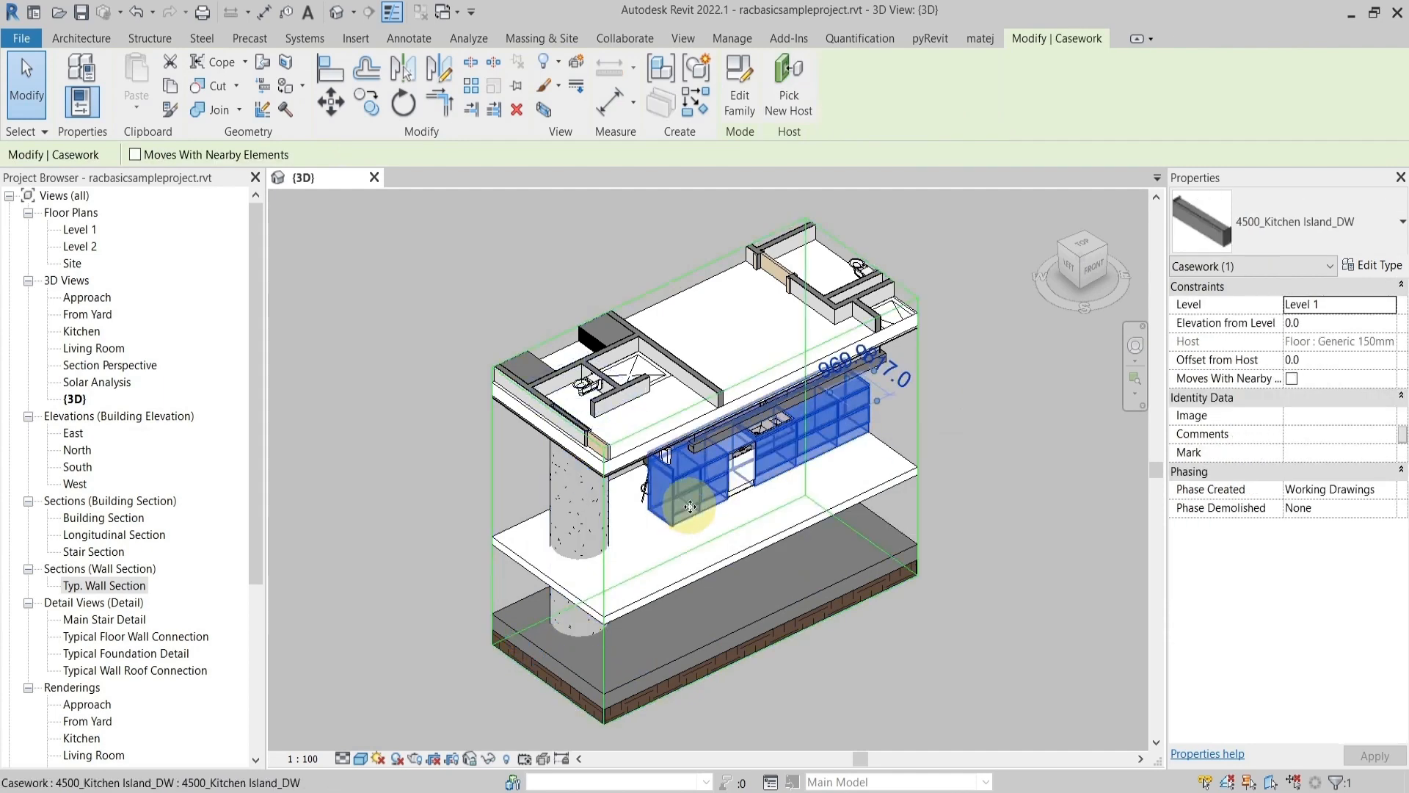
pyautogui.keyDown('shift'); pyautogui.moveTo(960, 598); pyautogui.dragTo(918, 513, button='middle'); pyautogui.keyUp('shift')
pyautogui.click(596, 449)
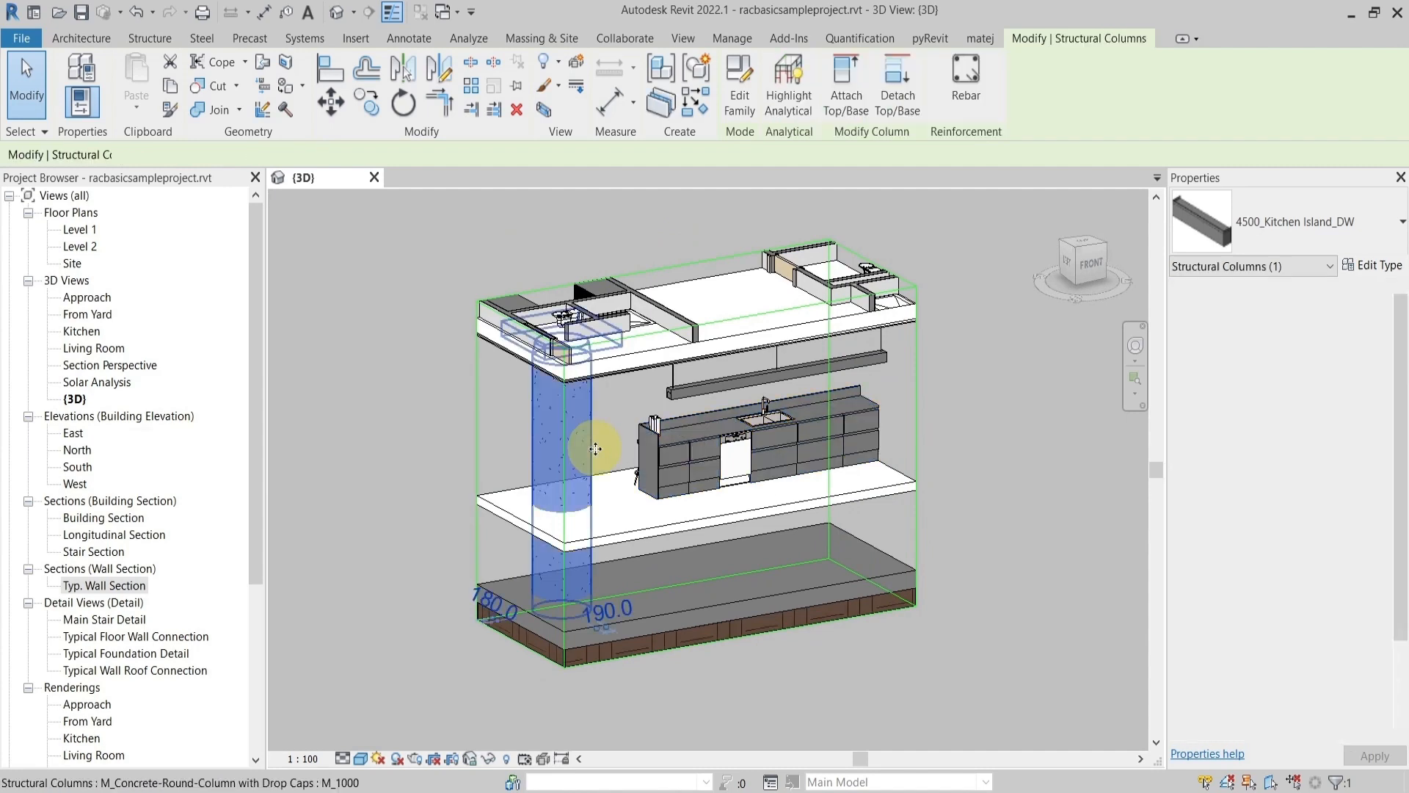
pyautogui.click(360, 365)
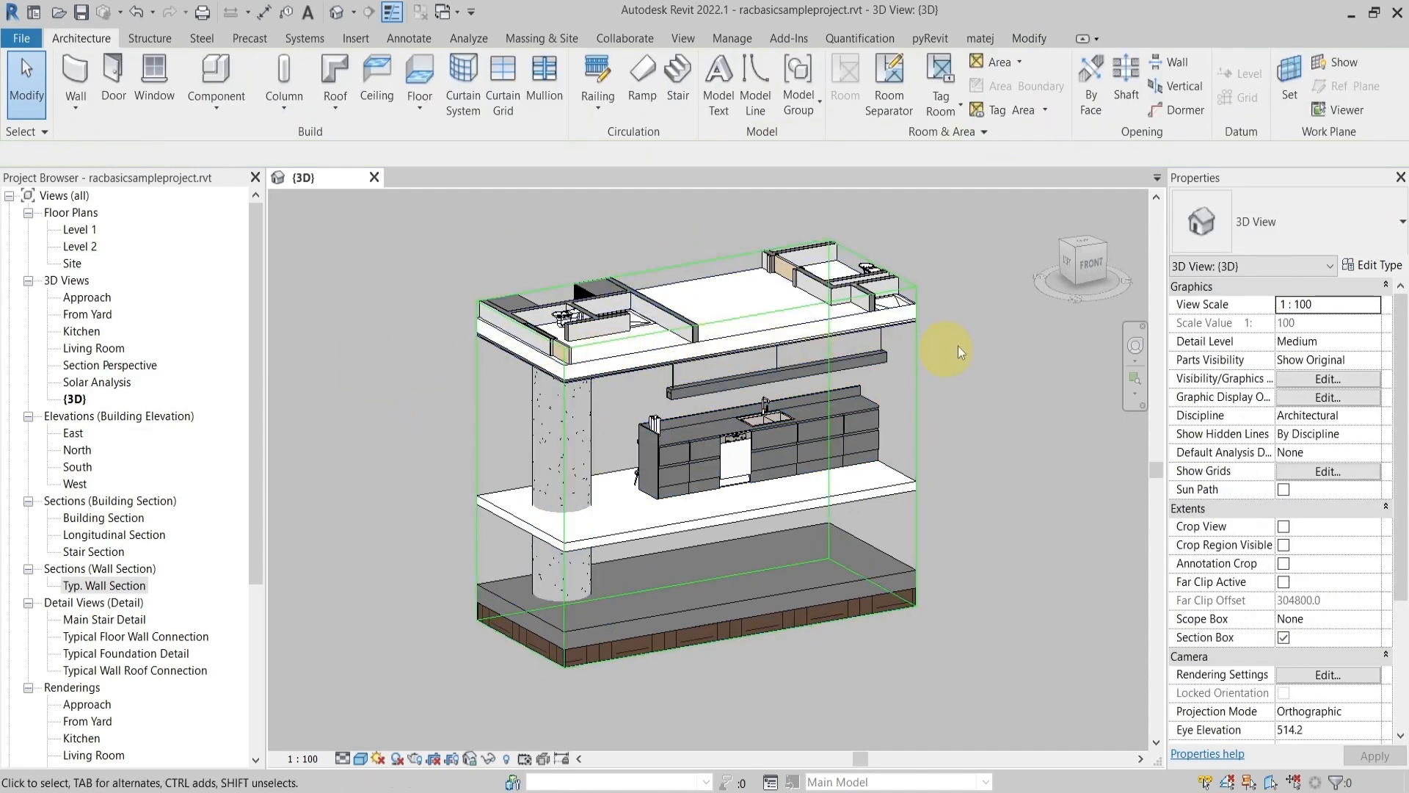
# Open the Level 1 floor plan and select double door 105 at the Mech. room
pyautogui.click(88, 229)
pyautogui.doubleClick(88, 229)
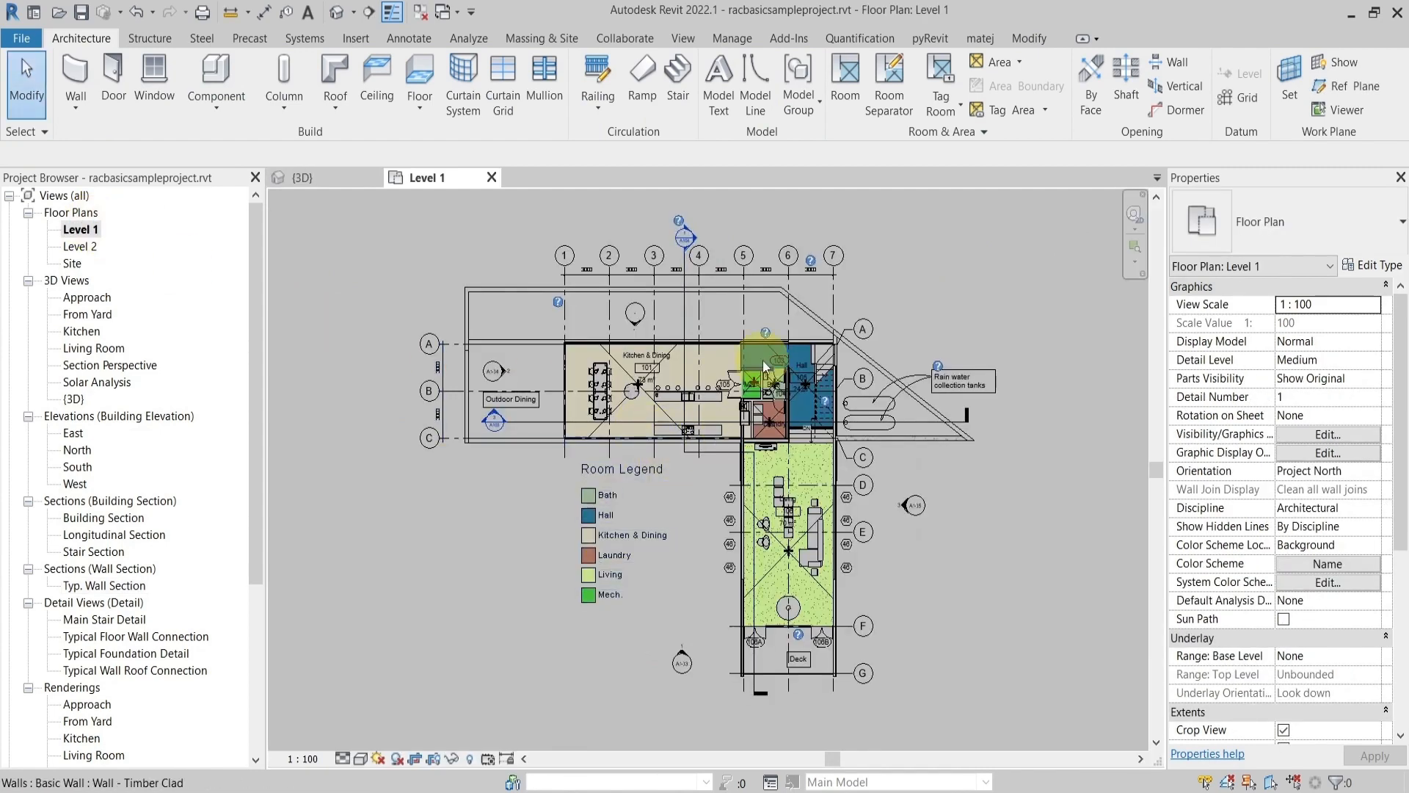
pyautogui.scroll(3, 763, 360)
pyautogui.scroll(3, 742, 505)
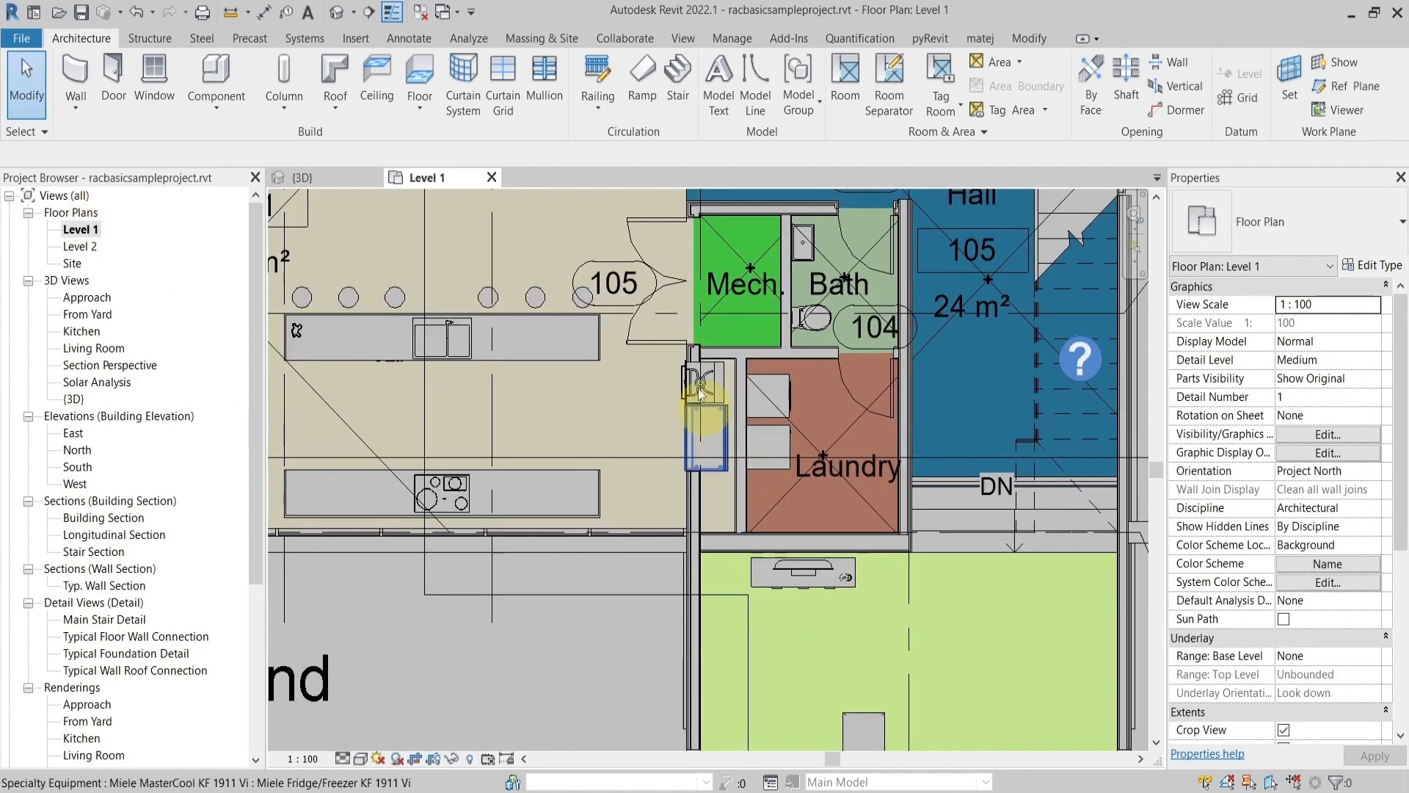
pyautogui.moveTo(684, 288); pyautogui.dragTo(691, 496, button='middle')
pyautogui.click(666, 415)
pyautogui.scroll(2, 691, 496)
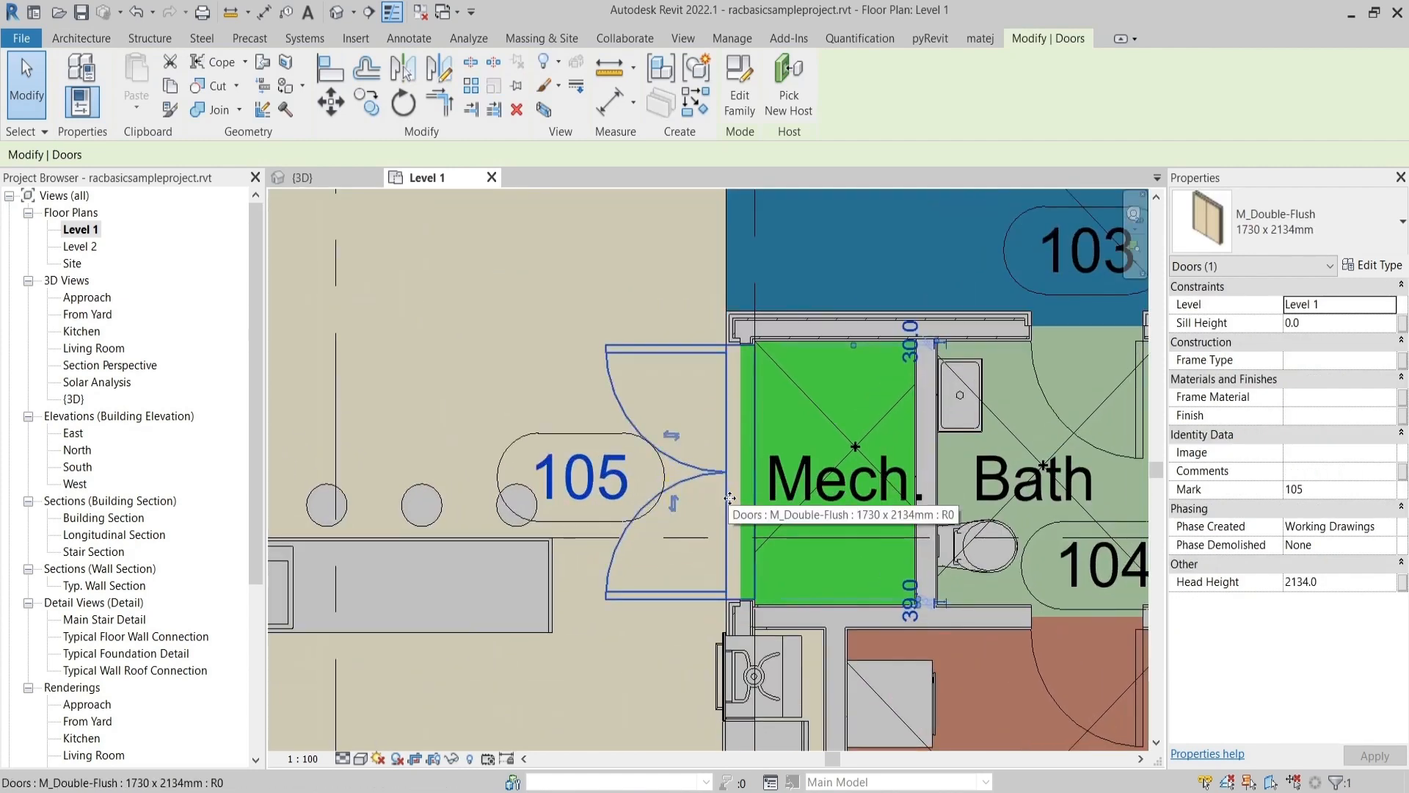
# Isolate the selected double door in the 3D view with a Selection Box and orbit around it
pyautogui.press('b')
pyautogui.press('x')
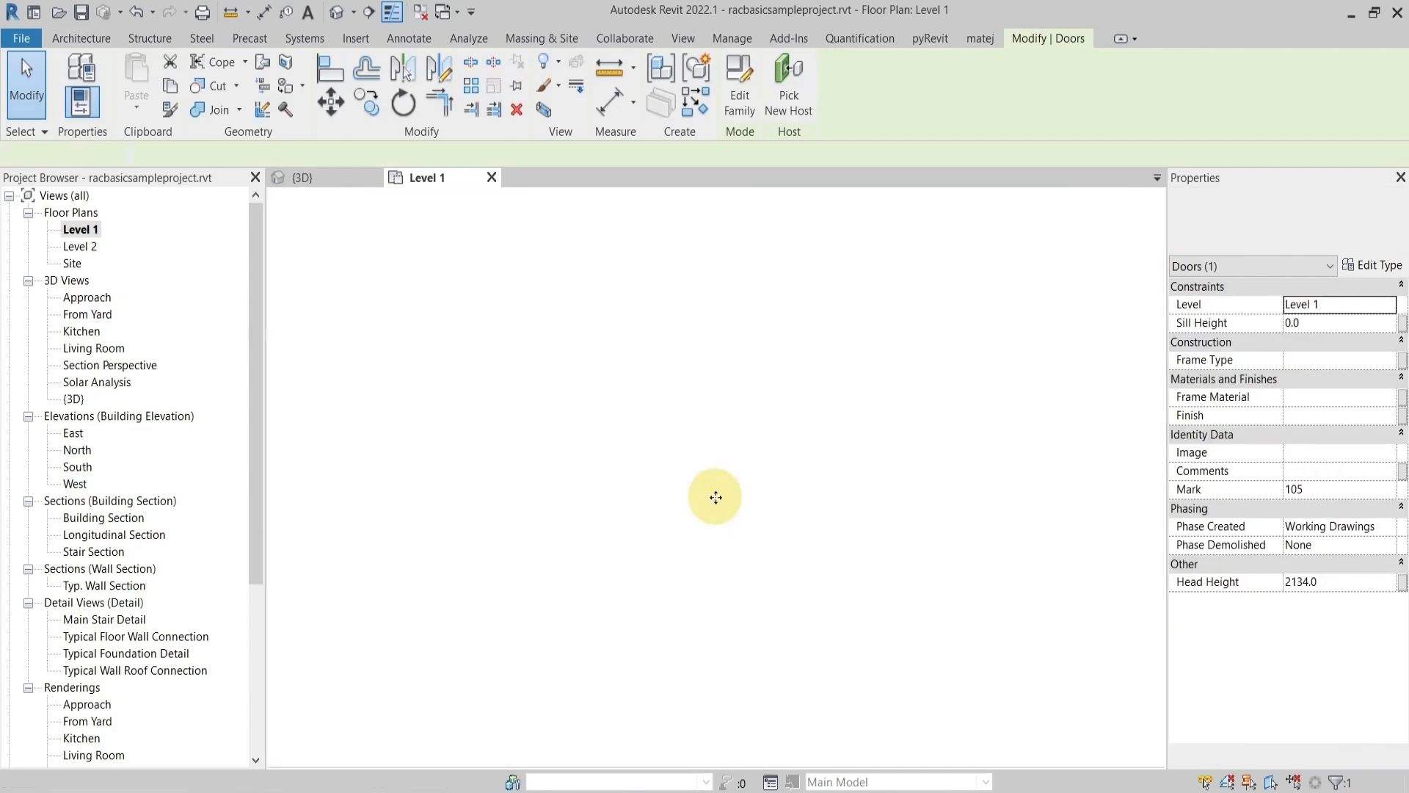
pyautogui.keyDown('shift'); pyautogui.moveTo(717, 496); pyautogui.dragTo(526, 614, button='middle'); pyautogui.keyUp('shift')
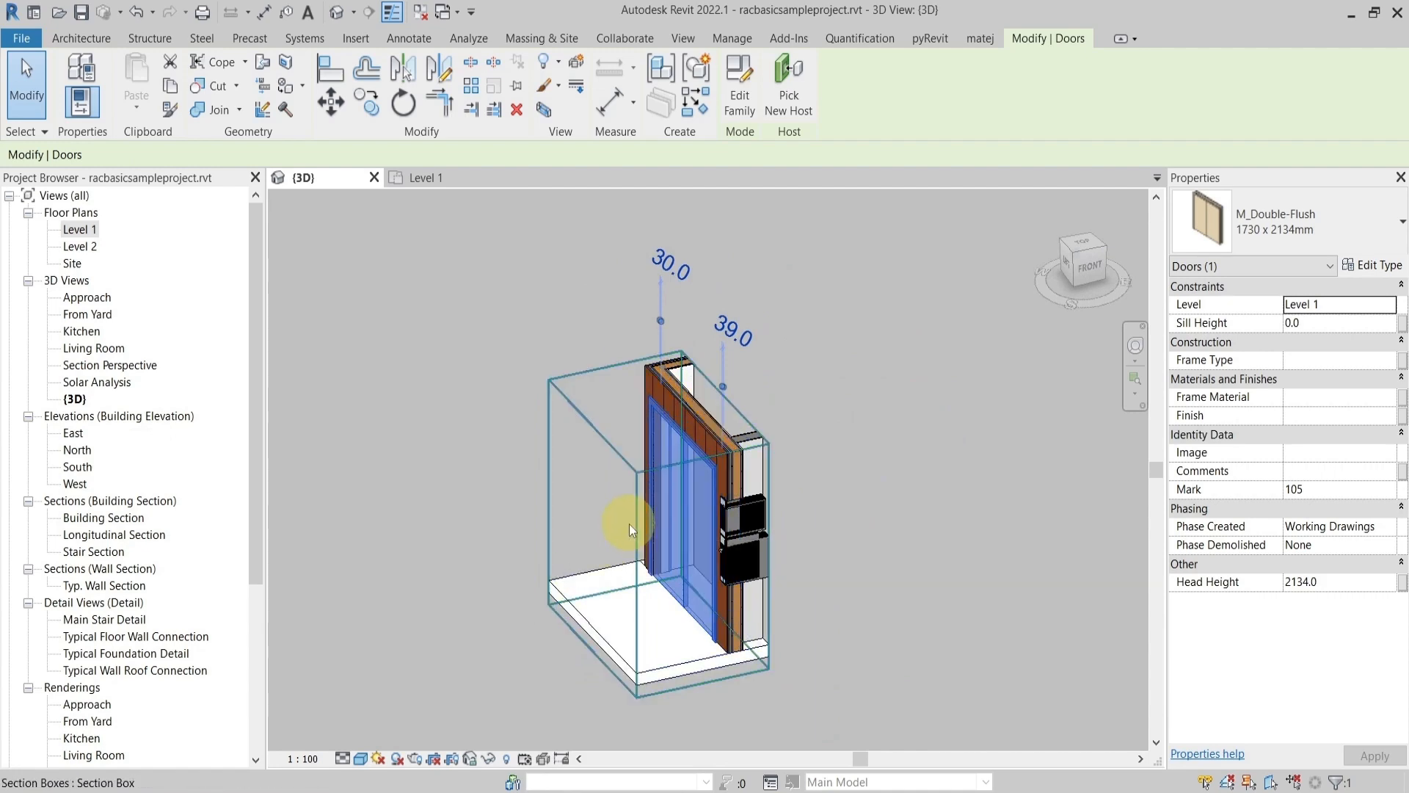
# Return to the Level 1 plan and select the interior partition wall between the Bath and Laundry rooms
pyautogui.click(433, 179)
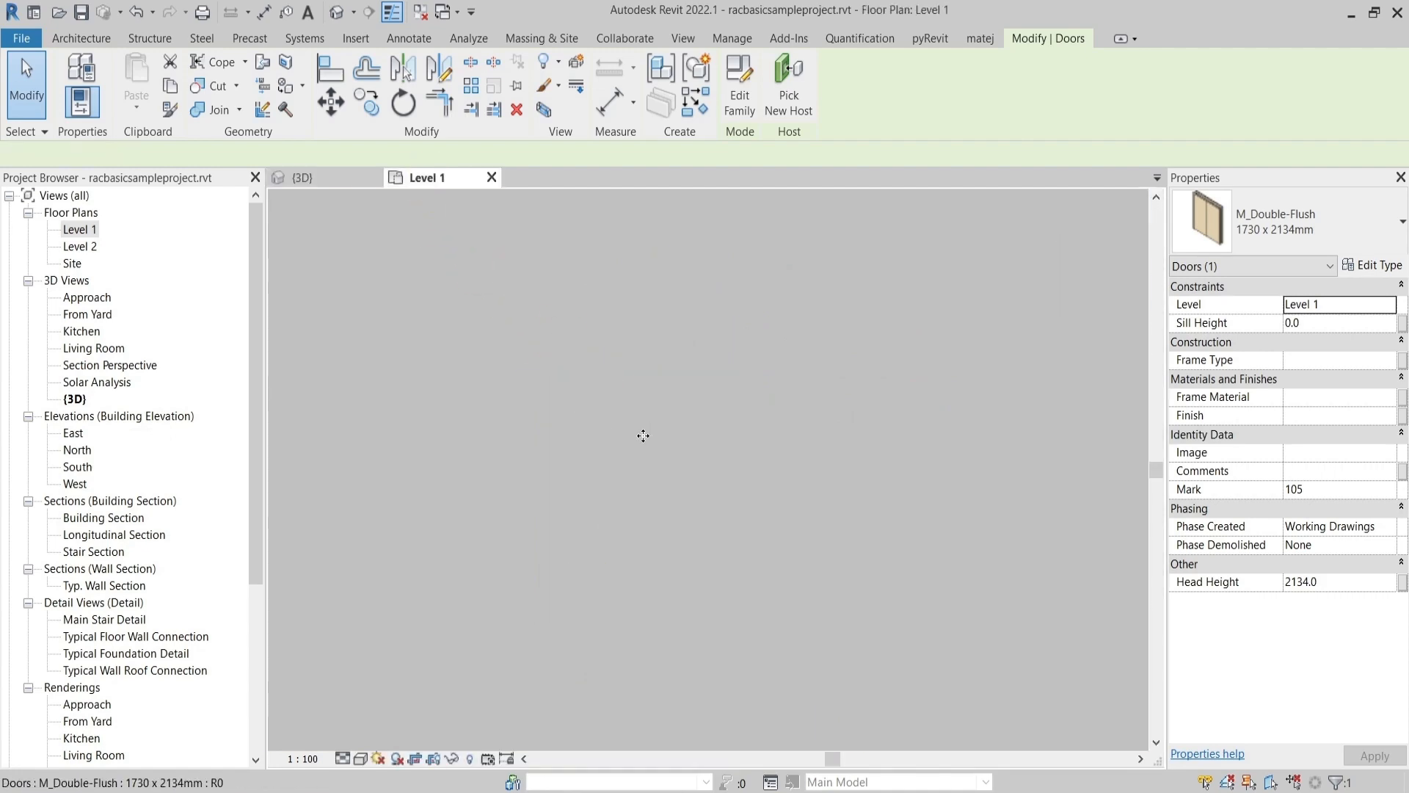
pyautogui.scroll(-6, 668, 503)
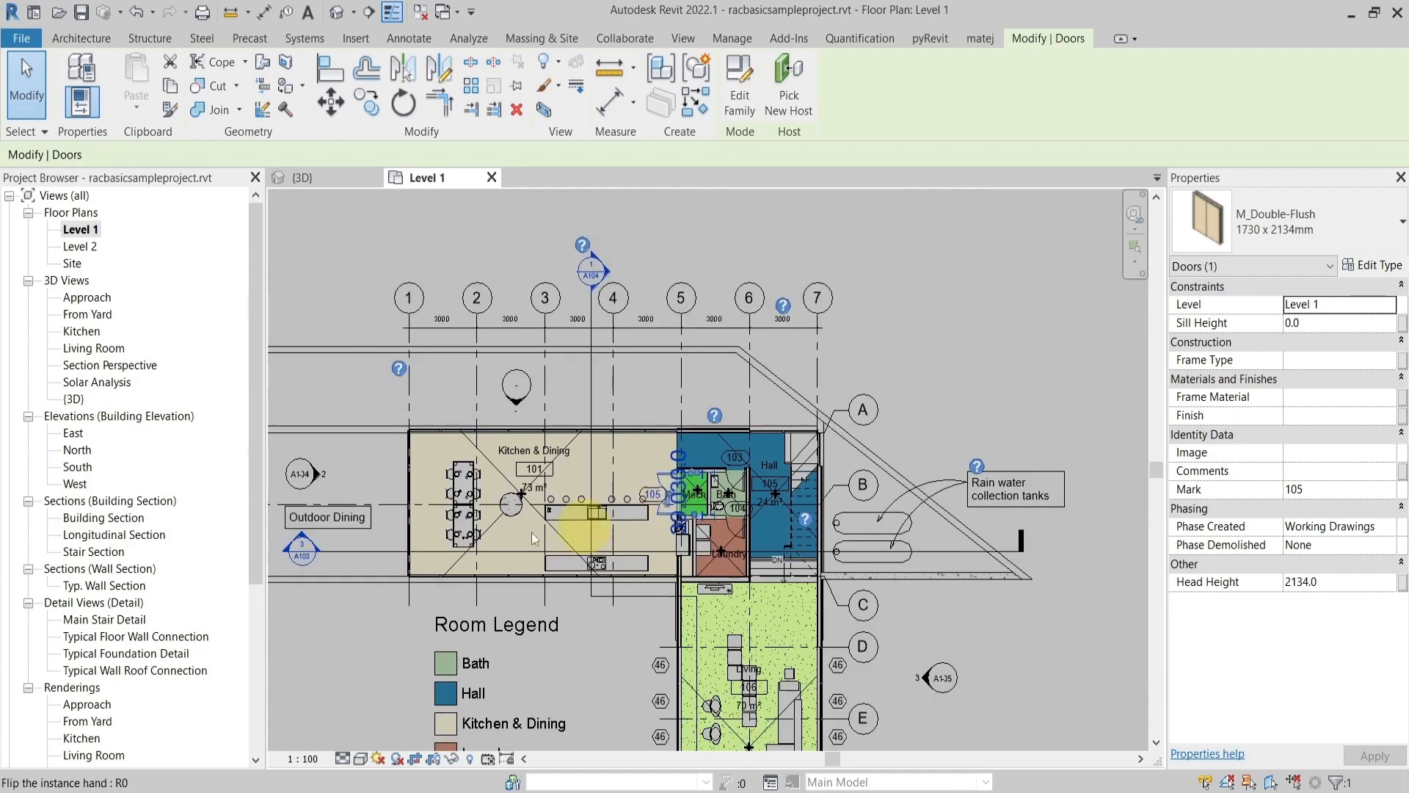
pyautogui.scroll(4, 668, 521)
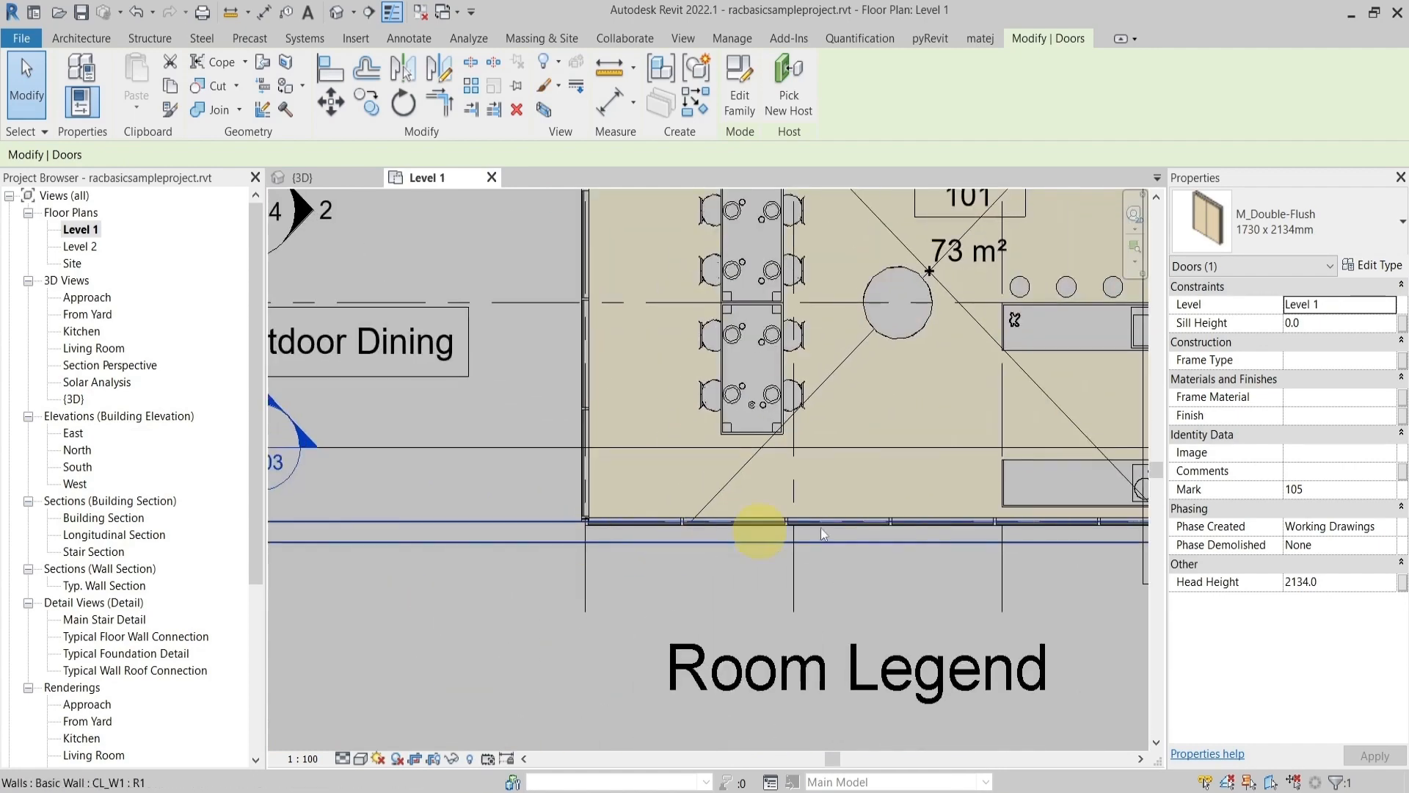
pyautogui.scroll(-5, 820, 527)
pyautogui.moveTo(800, 522); pyautogui.dragTo(734, 425, button='middle')
pyautogui.scroll(8, 800, 496)
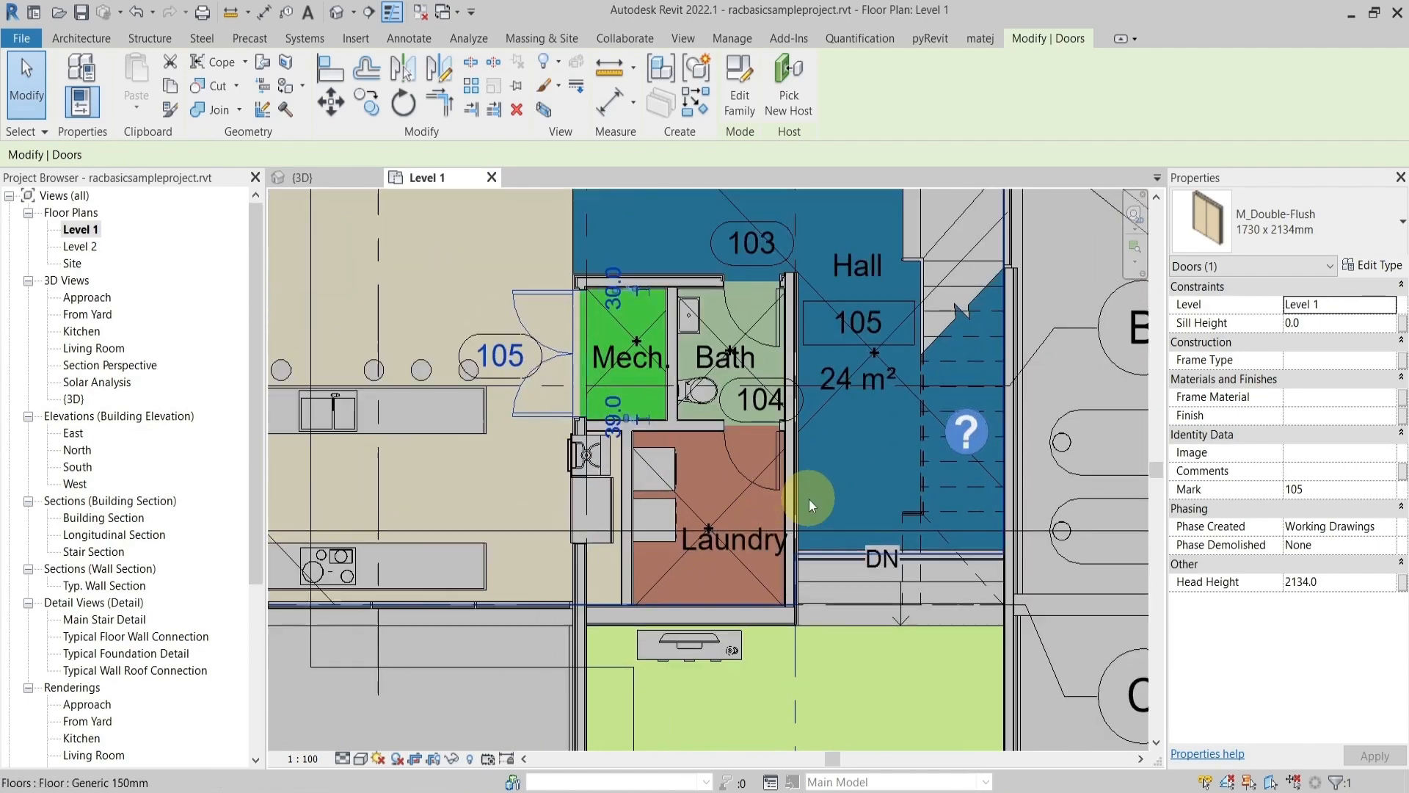
pyautogui.moveTo(495, 348); pyautogui.dragTo(708, 573, button='middle')
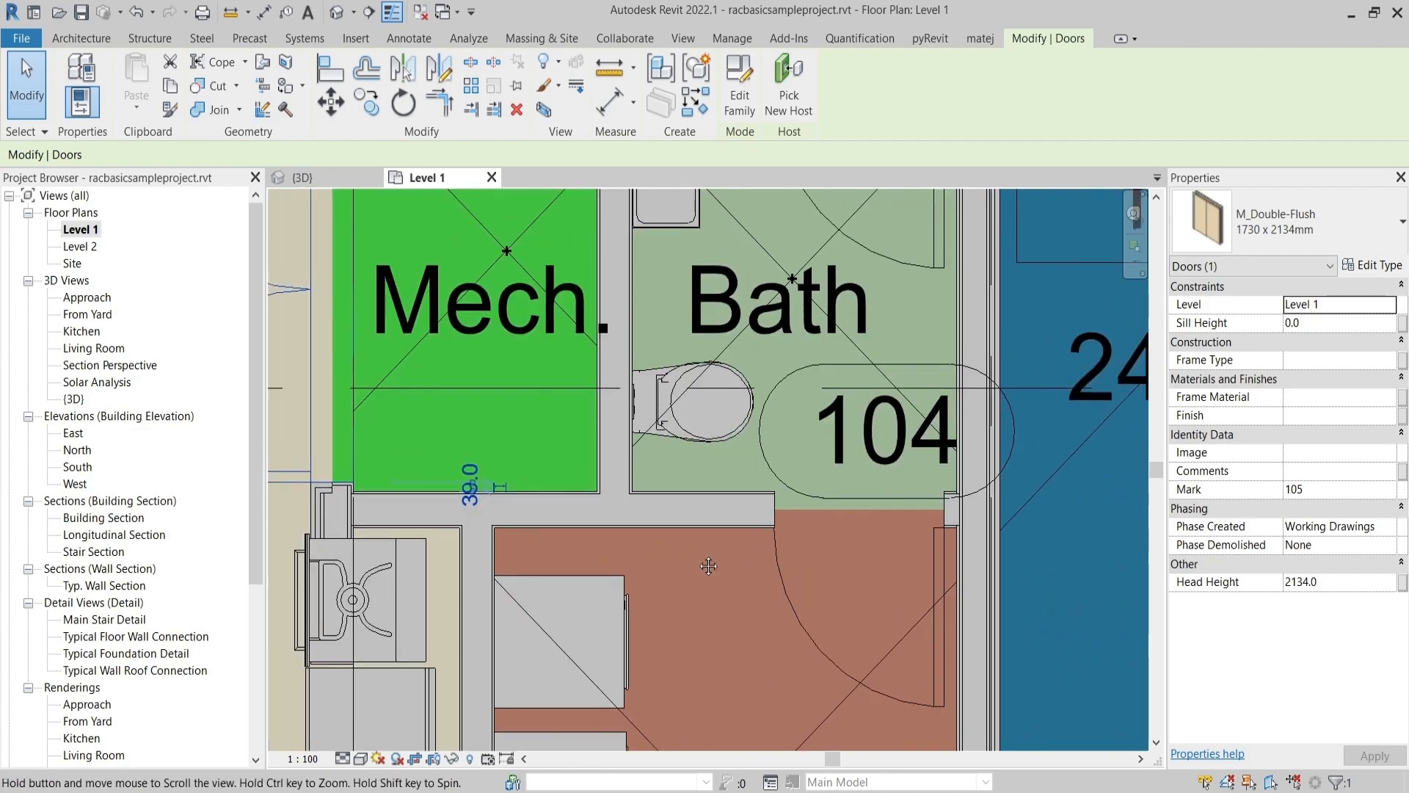
pyautogui.click(678, 513)
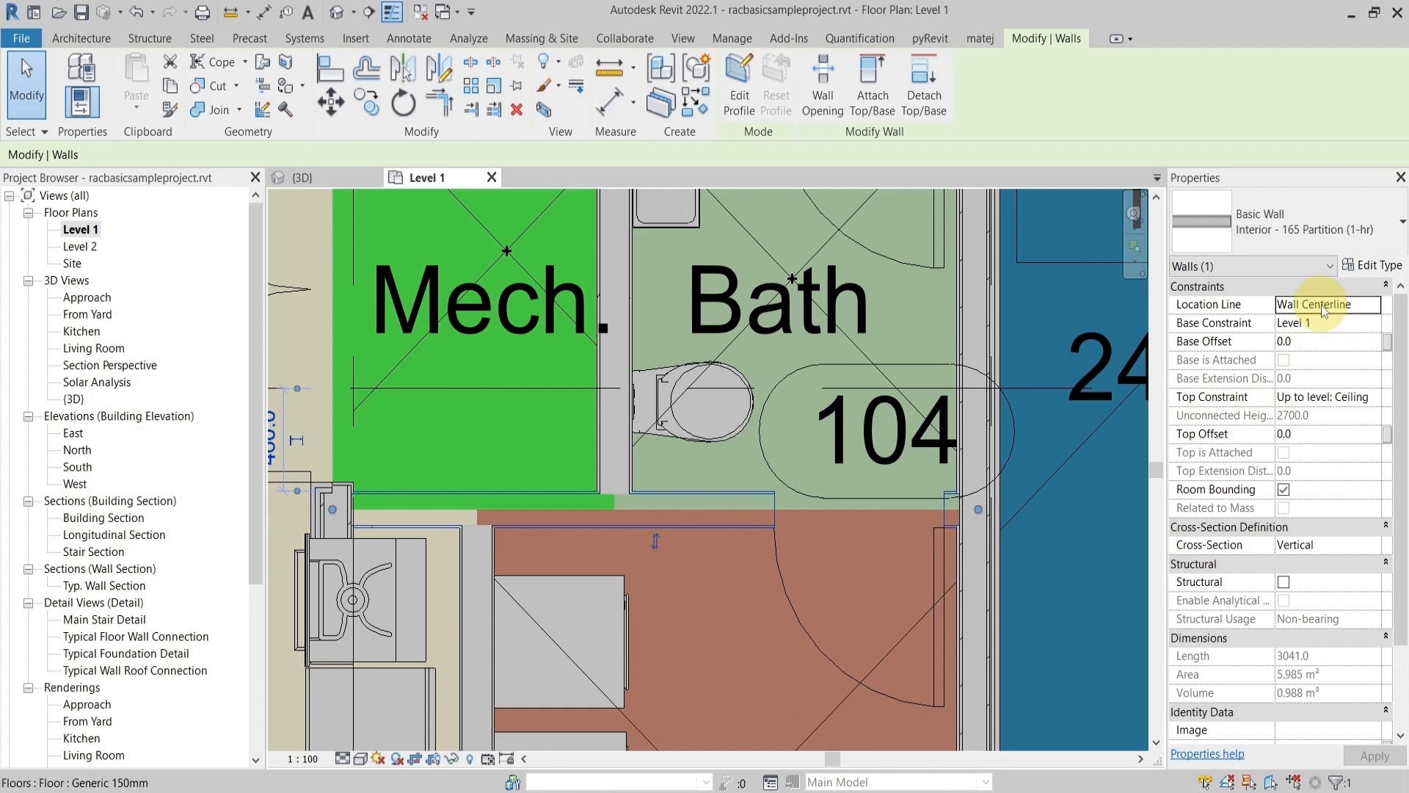
# Review the Location Line options of the selected partition, keep Wall Centerline, and flip the wall's orientation
pyautogui.click(1365, 311)
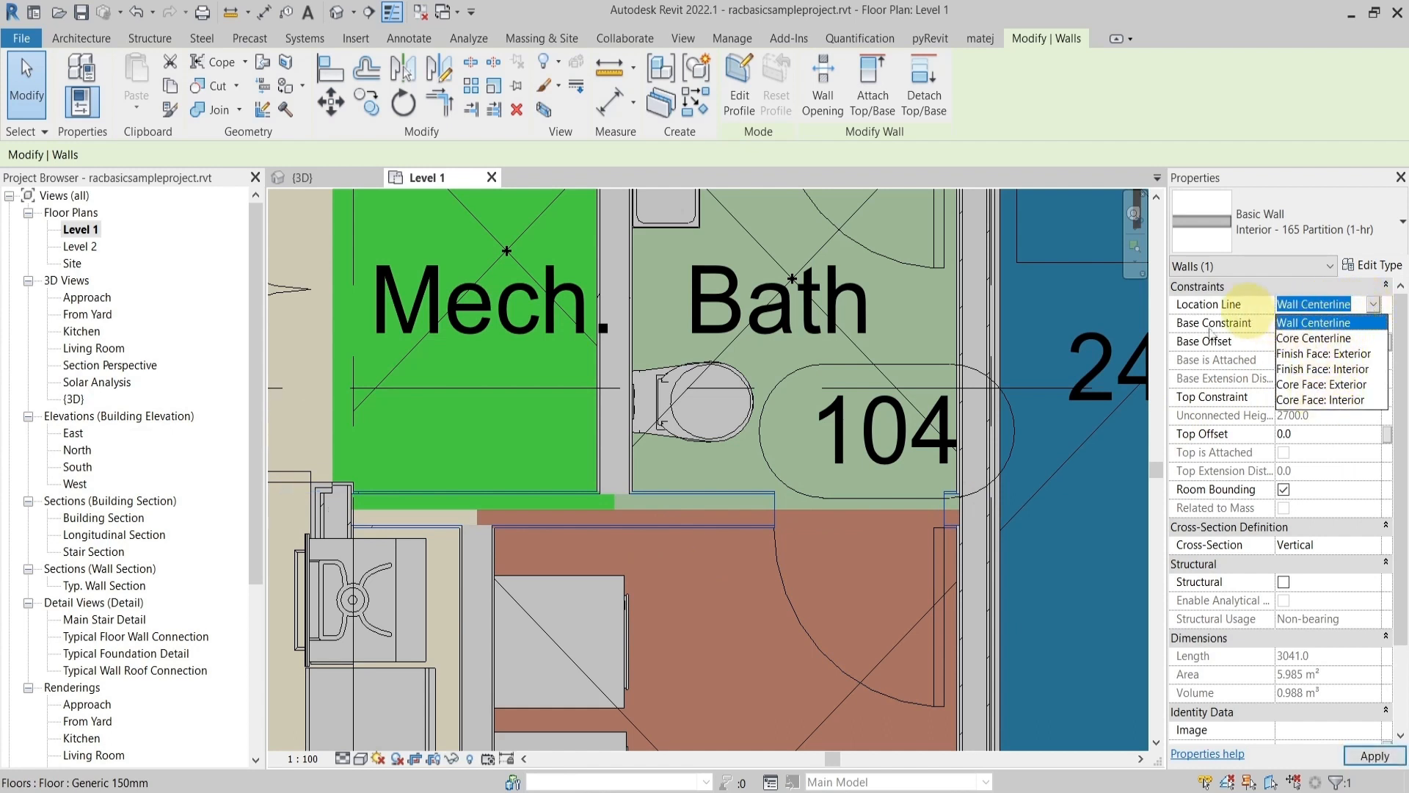
pyautogui.click(702, 502)
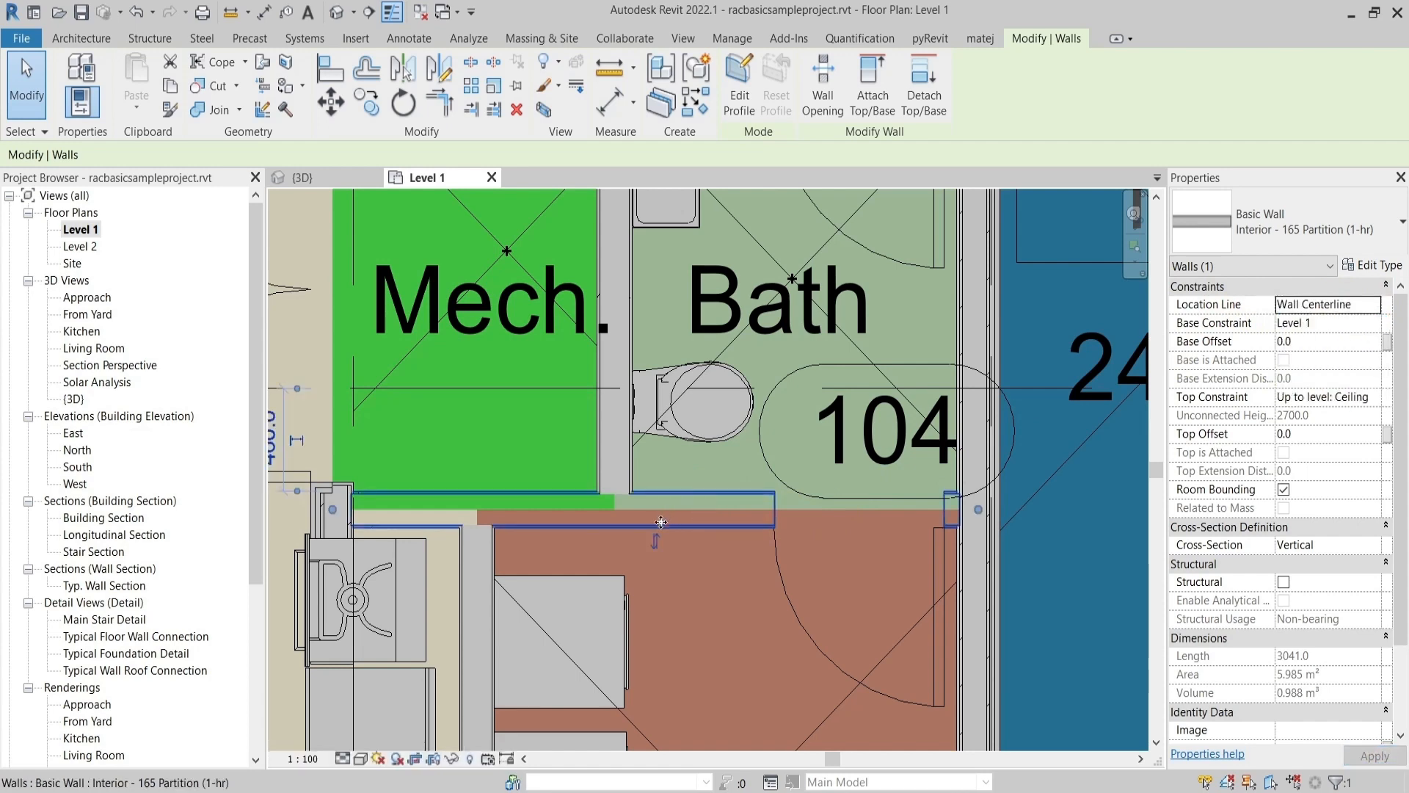
pyautogui.click(655, 543)
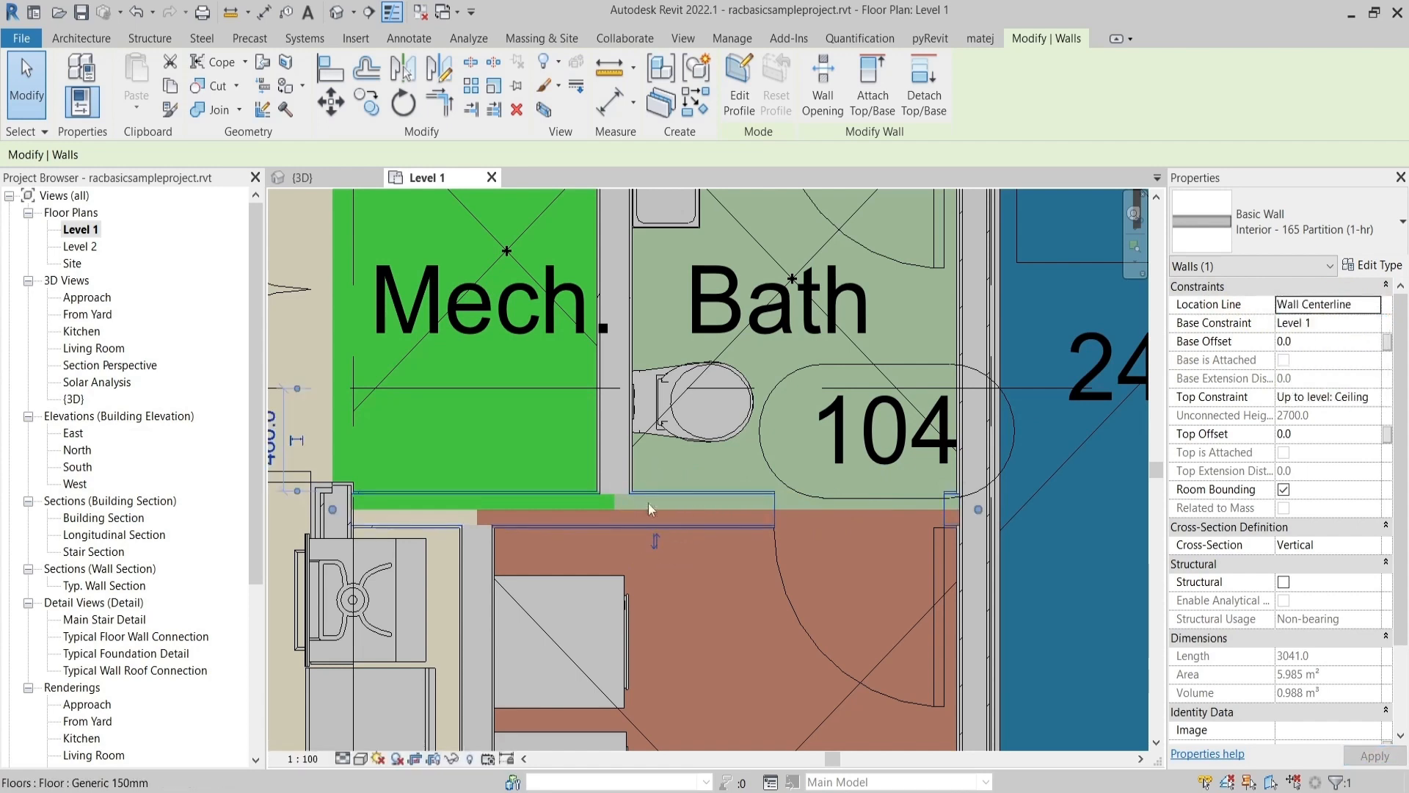
pyautogui.scroll(-2, 677, 500)
pyautogui.moveTo(677, 495); pyautogui.dragTo(717, 589, button='middle')
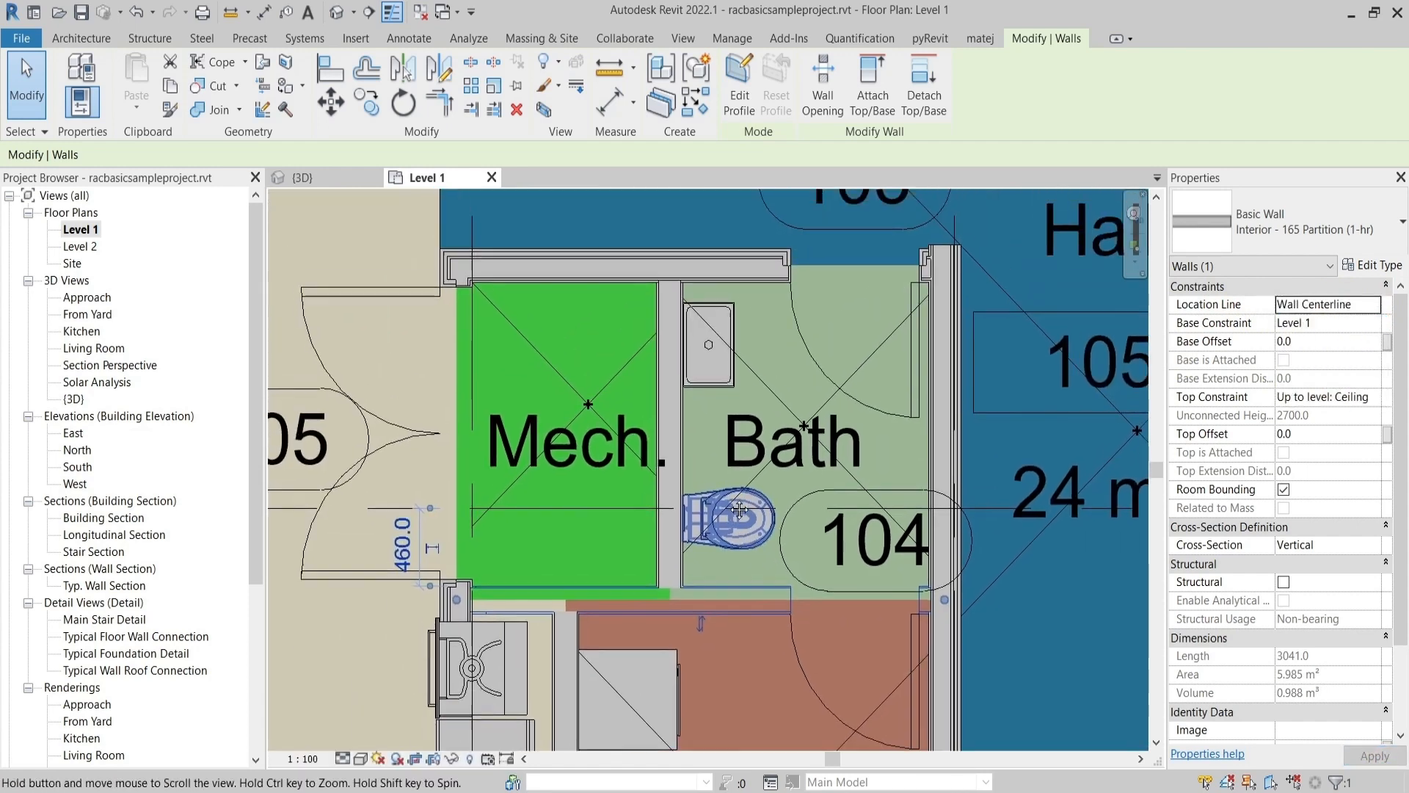
# Select the wall between Mech. and Bath, reselect the Bath–Laundry partition to flip its orientation again, and clear the selection
pyautogui.click(666, 390)
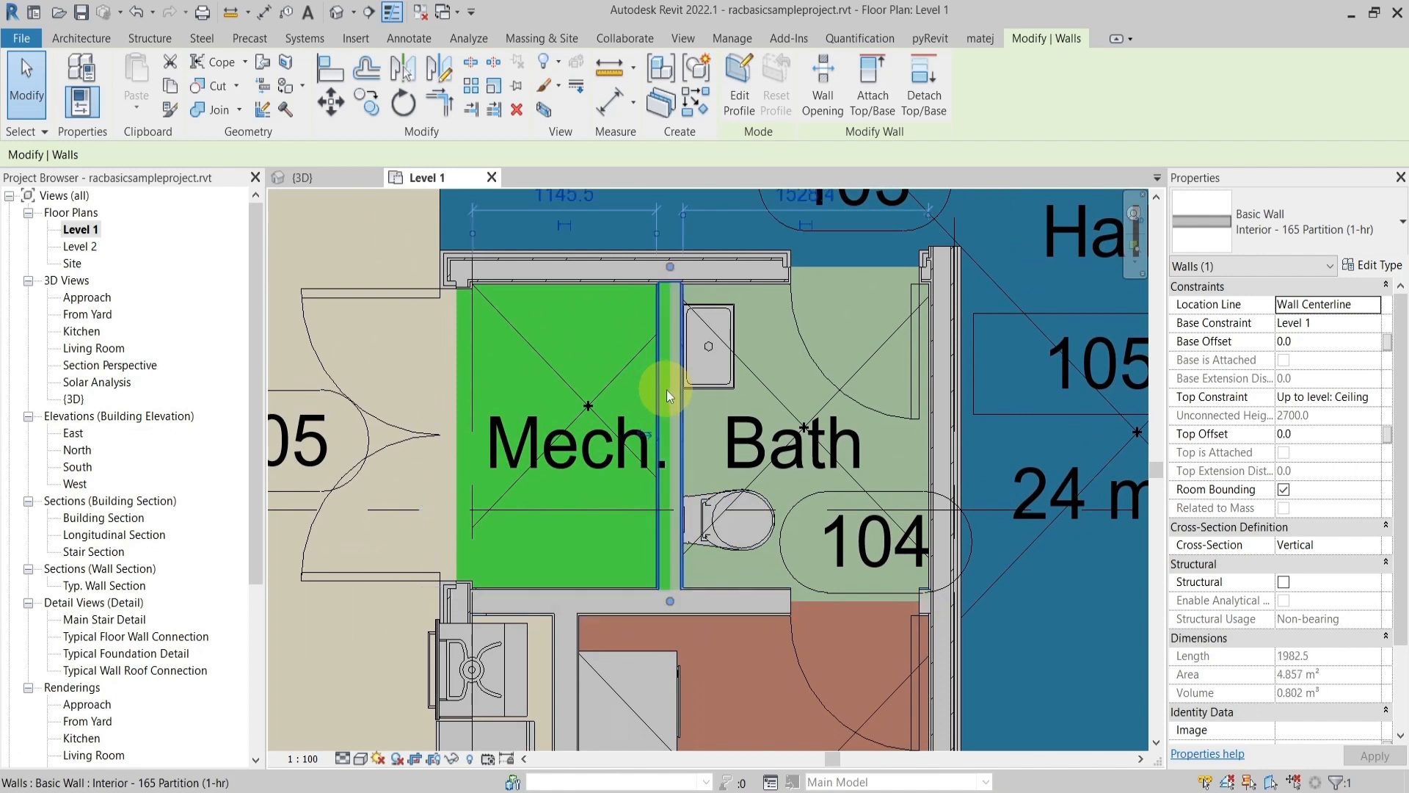
pyautogui.click(715, 598)
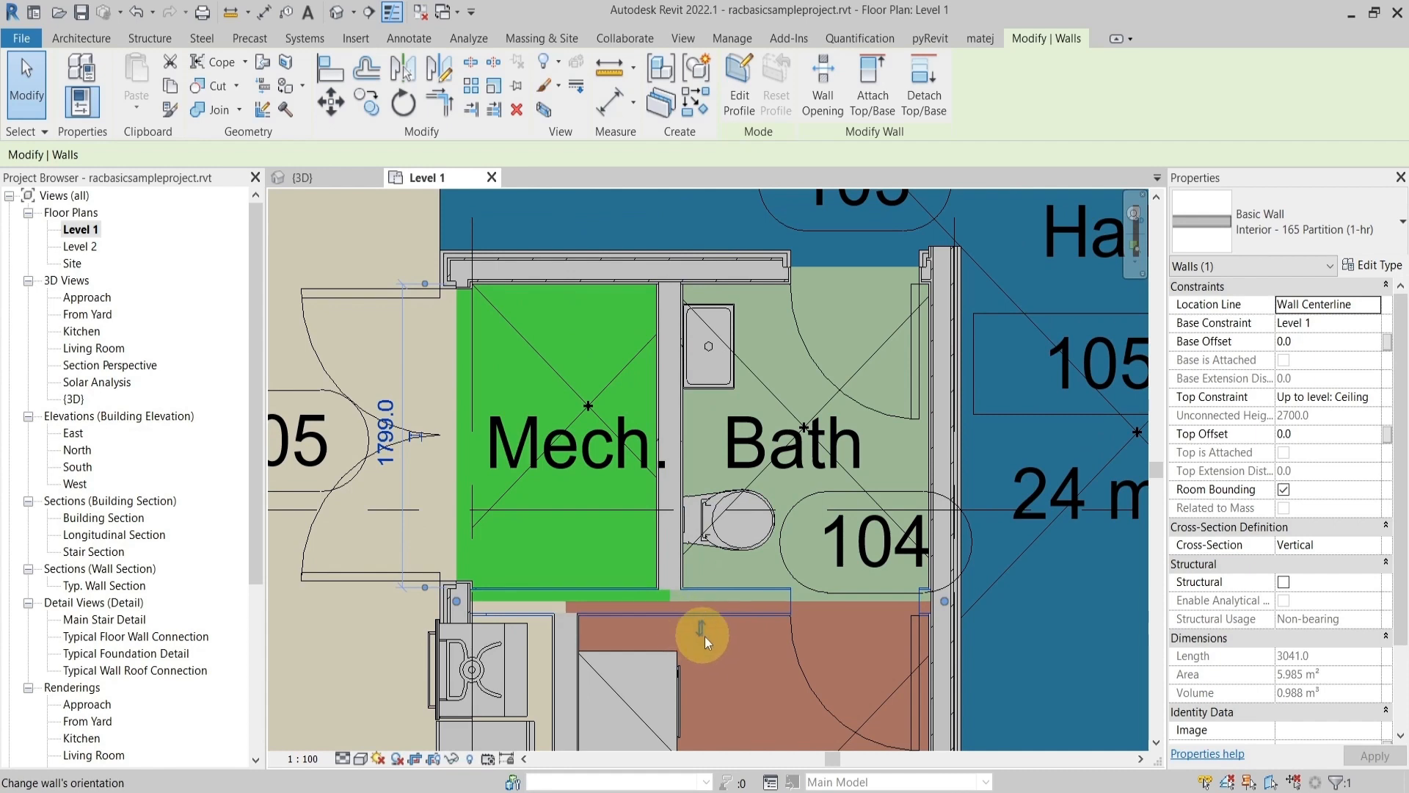
pyautogui.click(701, 629)
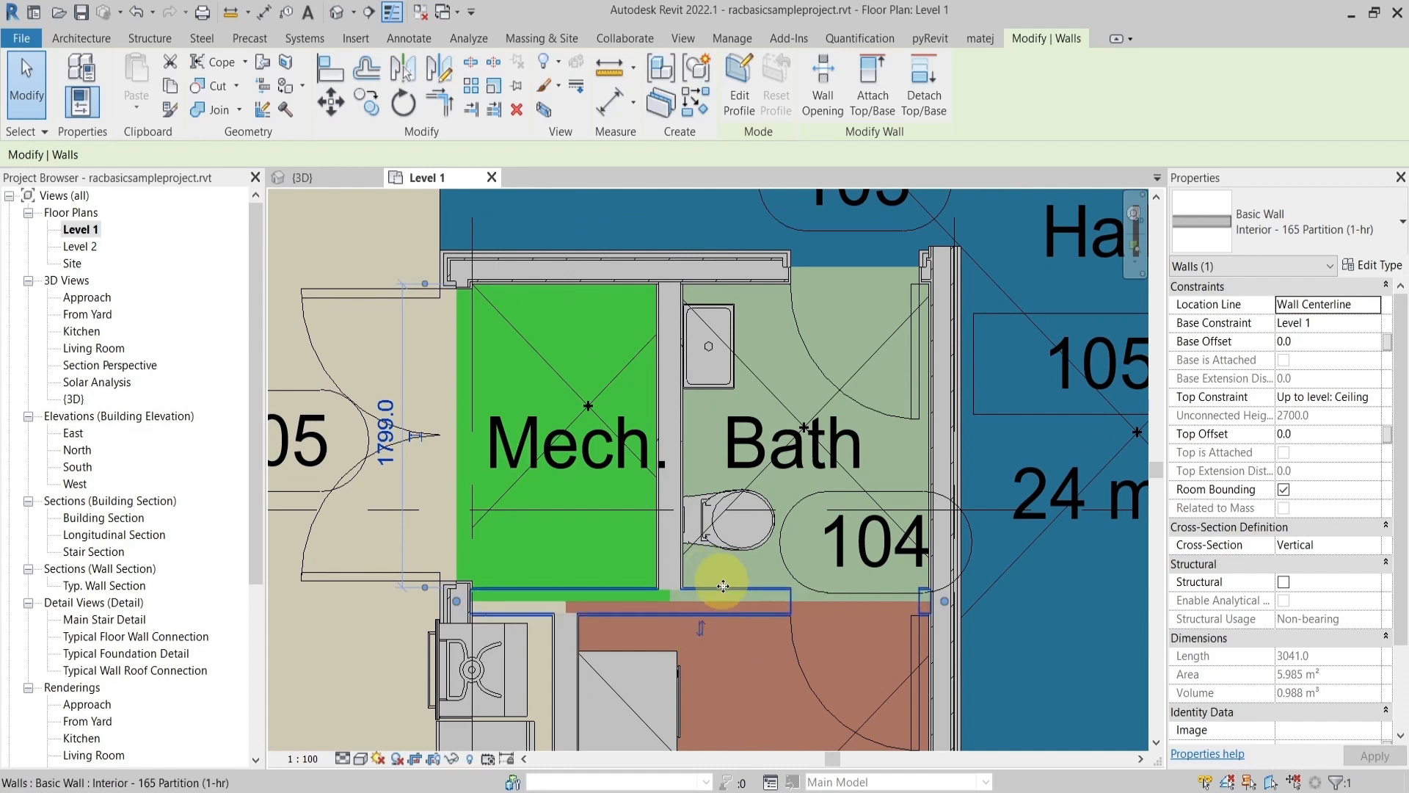
pyautogui.scroll(-1, 730, 600)
pyautogui.moveTo(717, 639); pyautogui.dragTo(690, 565, button='middle')
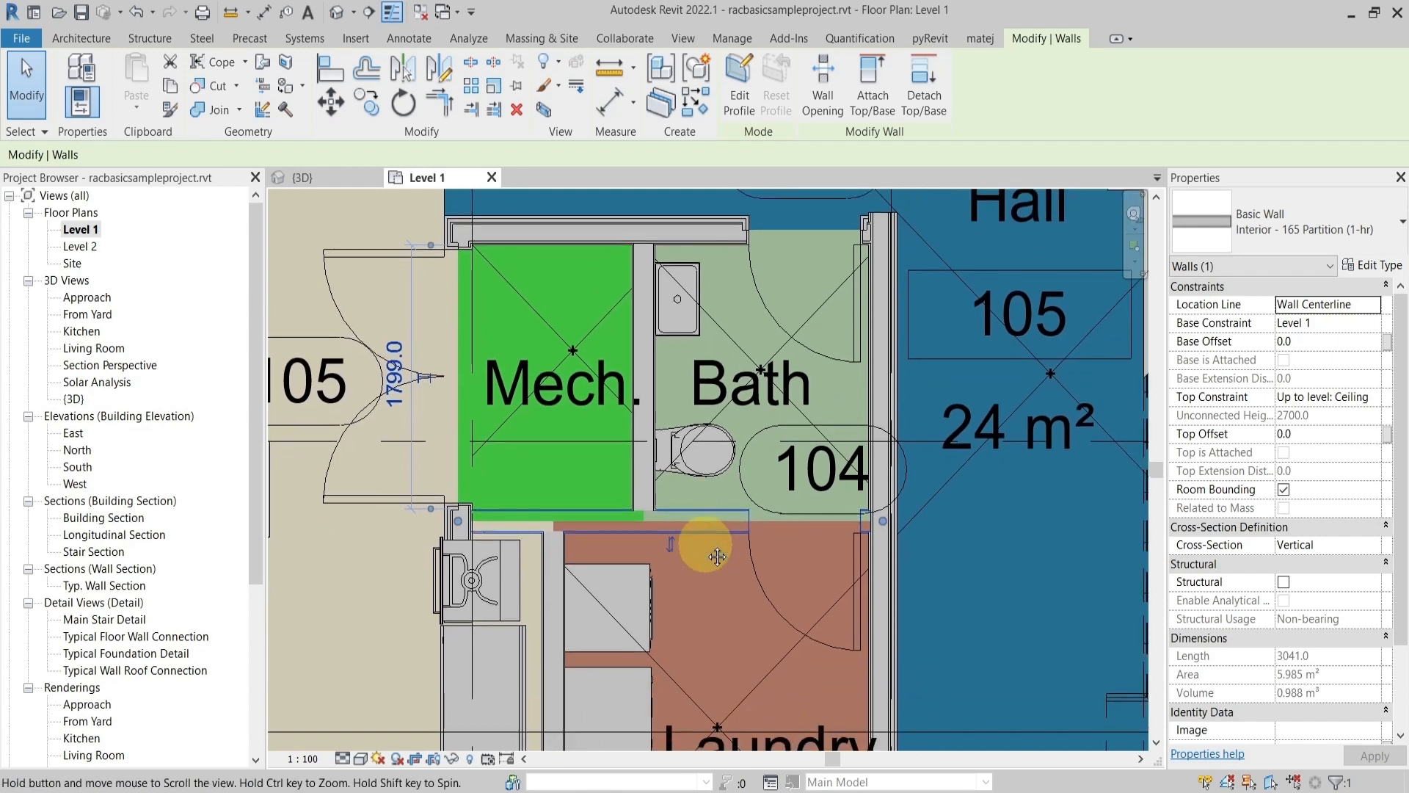
pyautogui.press('Escape')
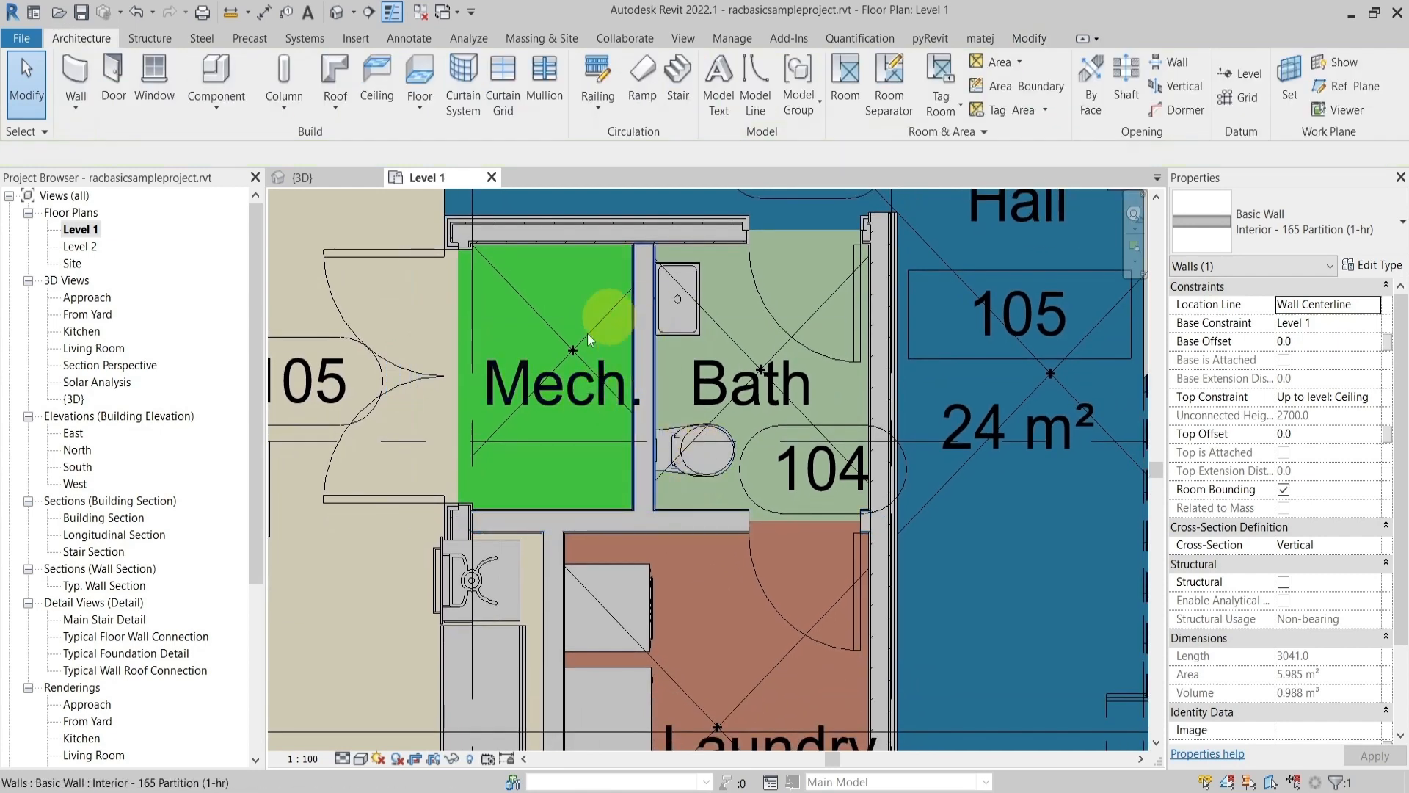
pyautogui.moveTo(565, 371); pyautogui.dragTo(601, 409, button='middle')
pyautogui.scroll(-2, 804, 408)
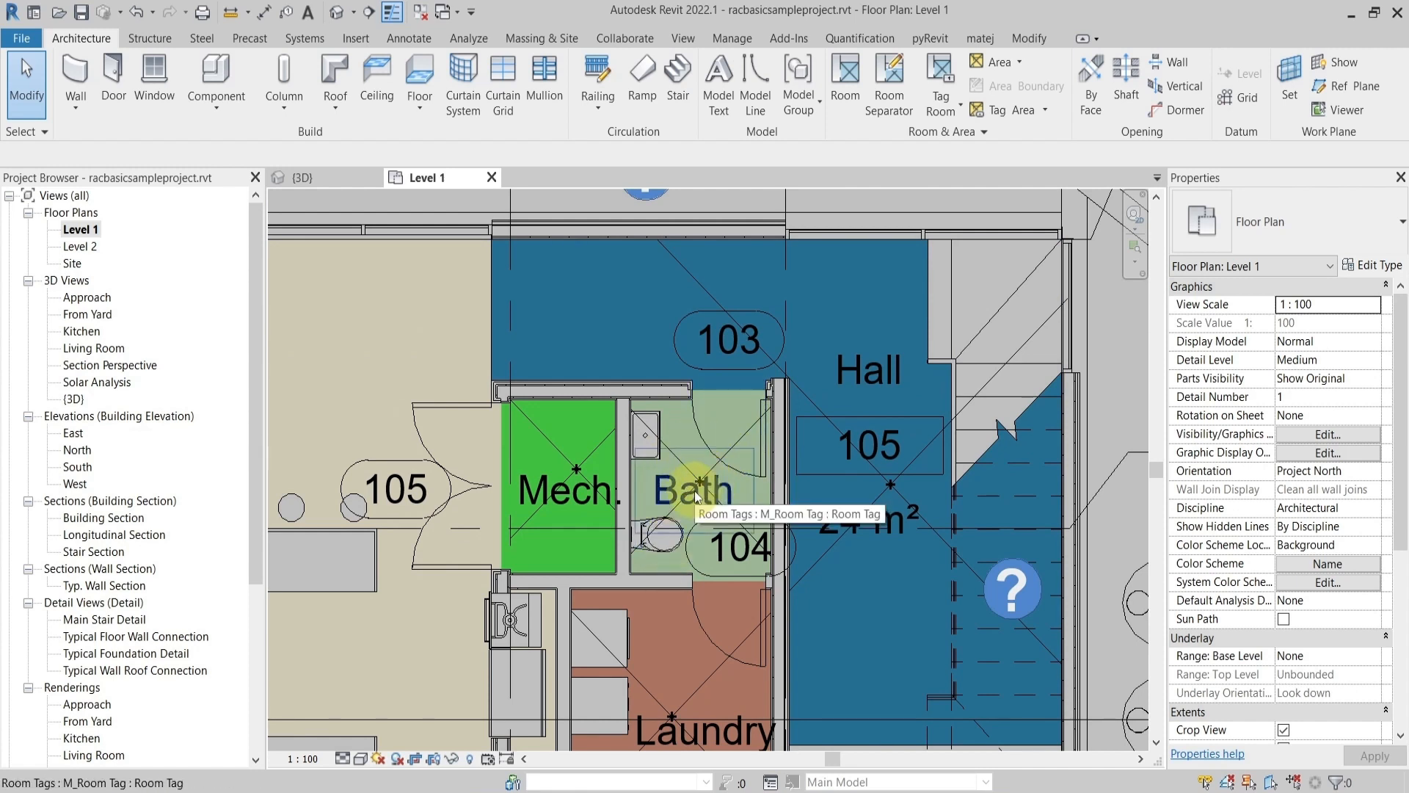
# Cycle through the overlapping elements at the Bath tag to select the Bath room itself, and clear the selection
pyautogui.press('Tab')
pyautogui.press('Tab')
pyautogui.press('Tab')
pyautogui.press('Tab')
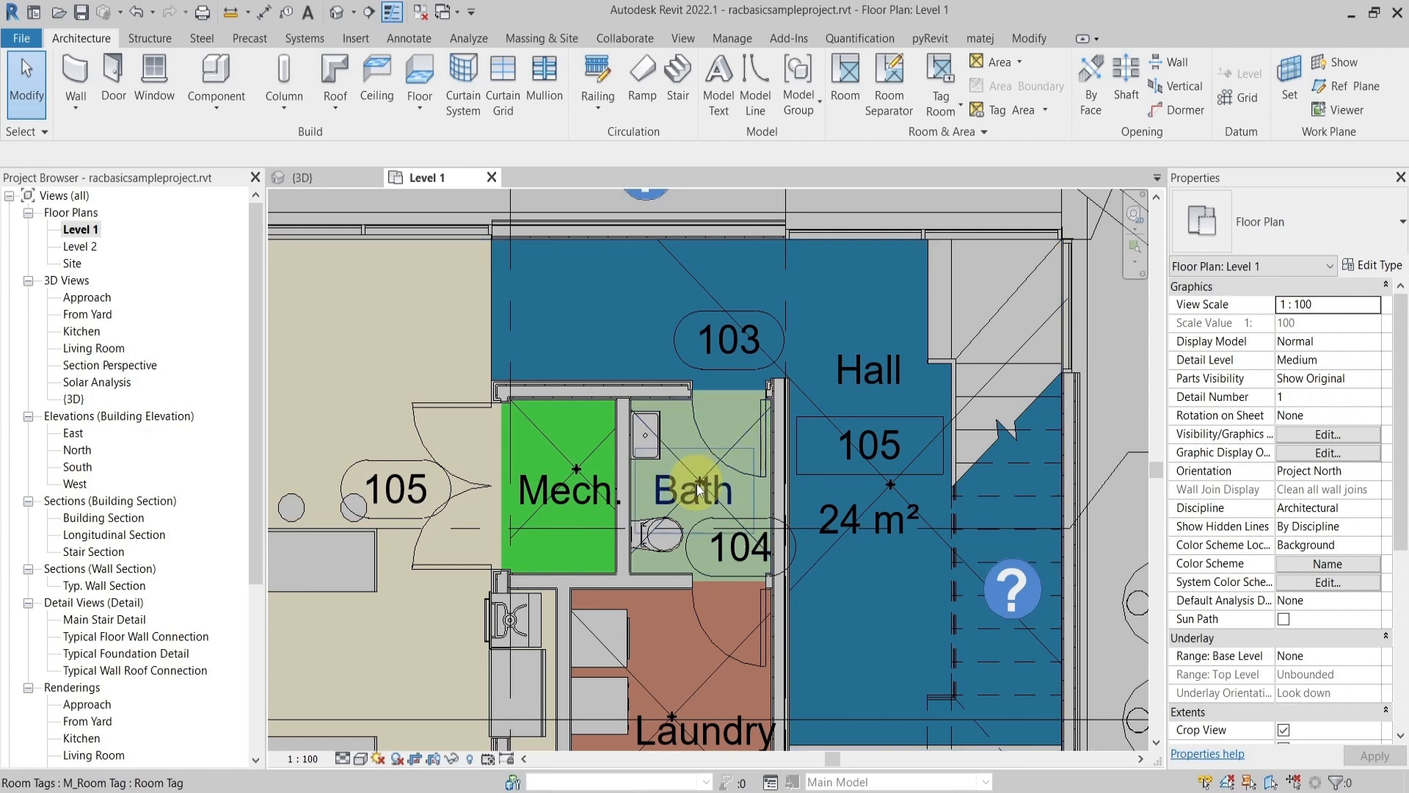
pyautogui.click(698, 489)
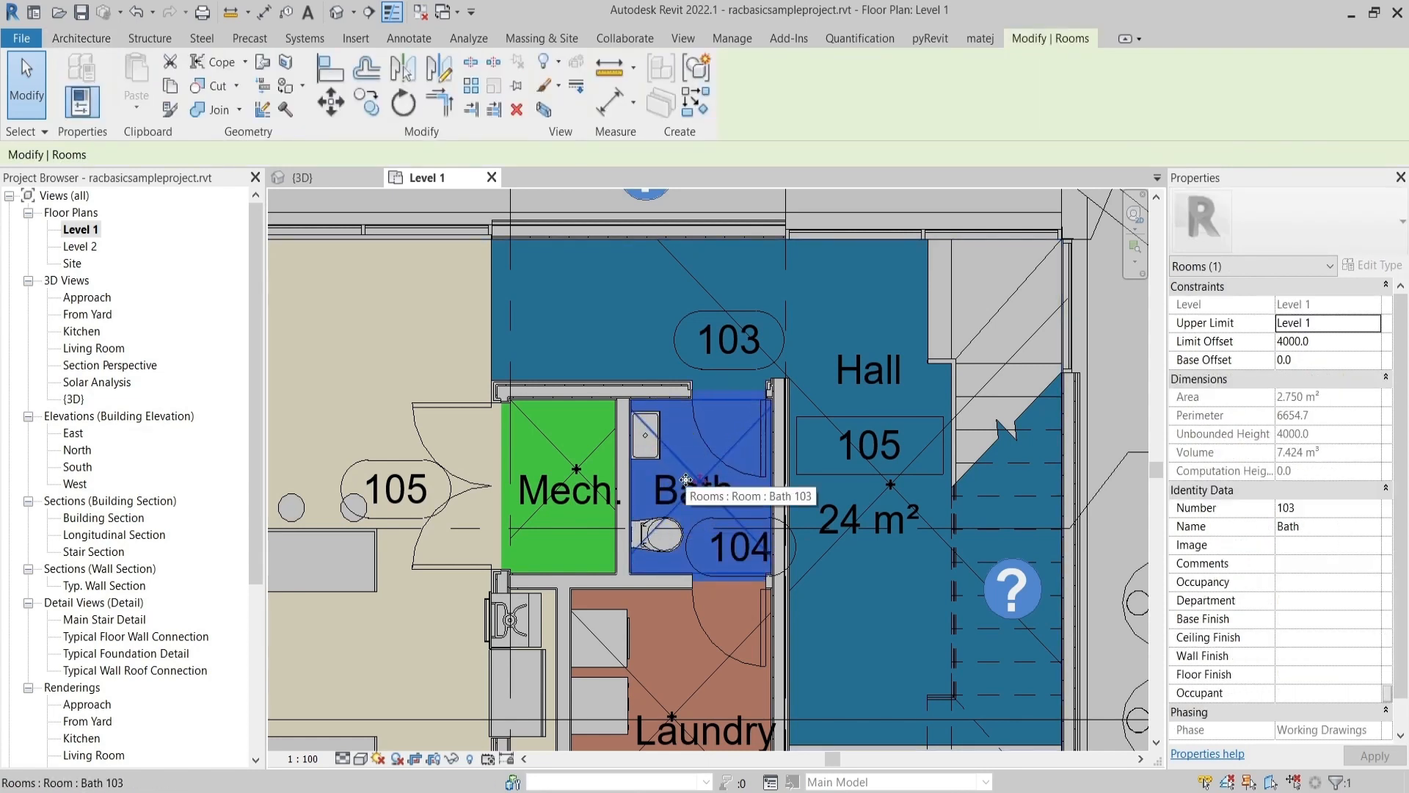
pyautogui.scroll(-3, 685, 480)
pyautogui.press('Escape')
# Select the chain of connected walls along the Laundry's lower and right sides, starting from the cavity wall, and clear the selection
pyautogui.scroll(-2, 673, 447)
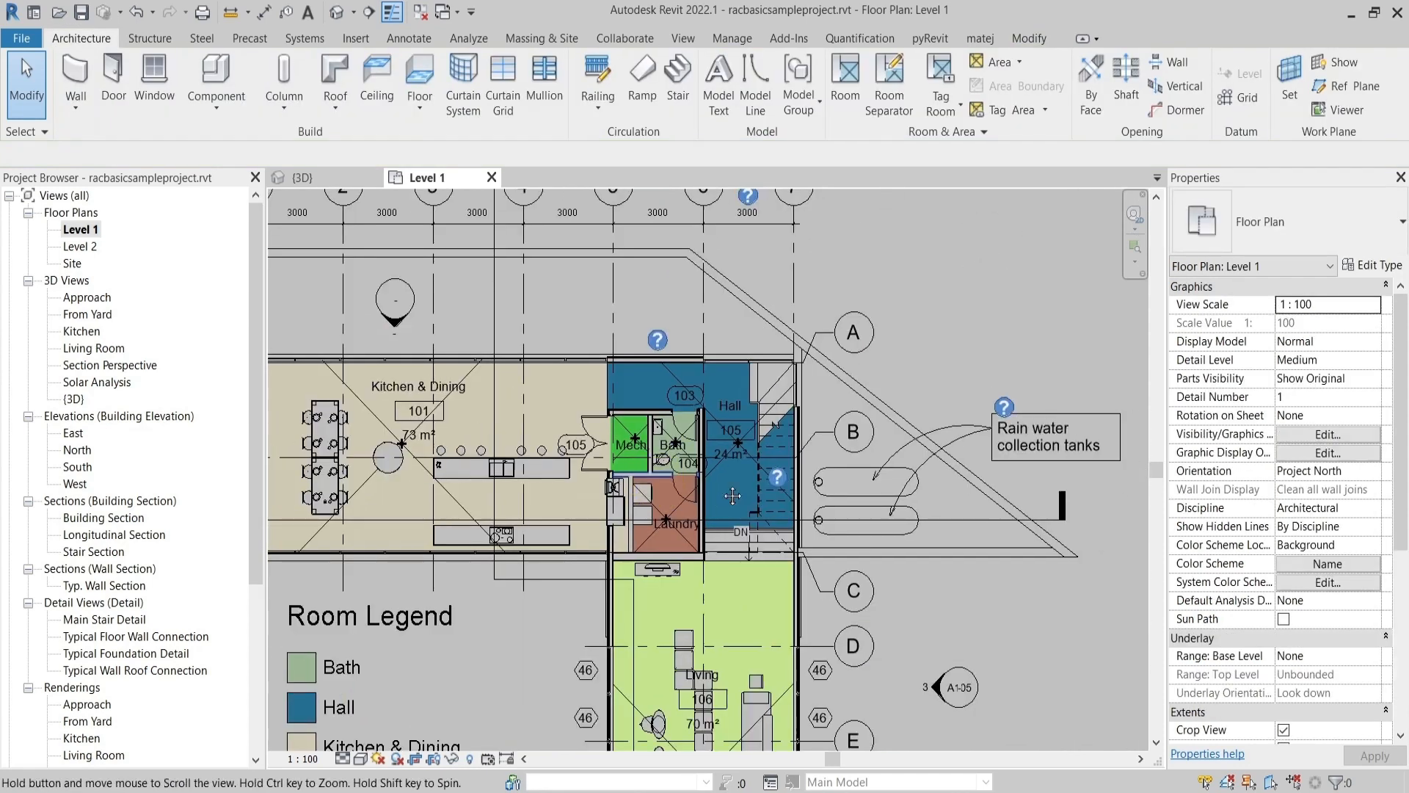
pyautogui.moveTo(732, 496); pyautogui.dragTo(776, 495, button='middle')
pyautogui.scroll(4, 819, 544)
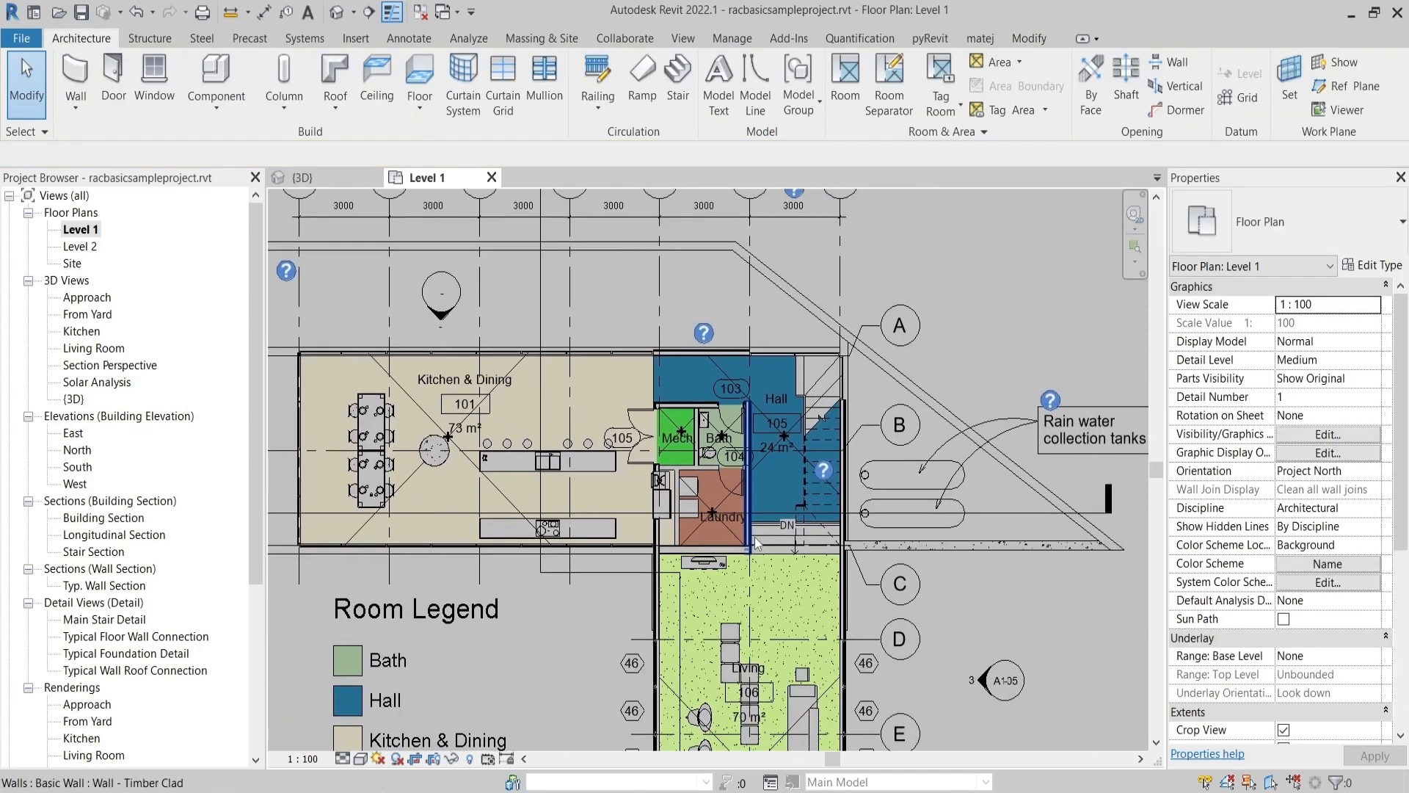
pyautogui.scroll(2, 730, 539)
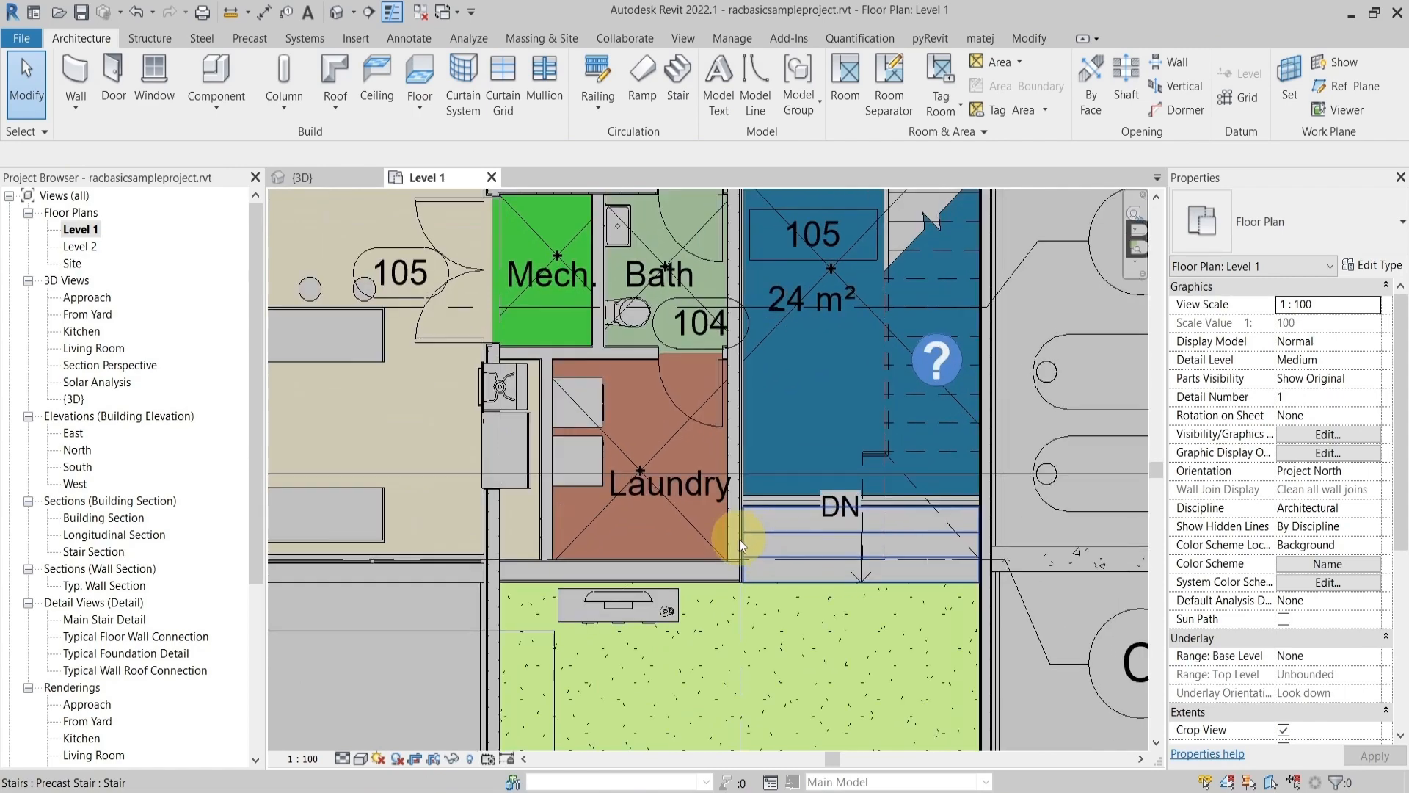
pyautogui.scroll(-3, 740, 544)
pyautogui.moveTo(761, 616); pyautogui.dragTo(745, 499, button='middle')
pyautogui.scroll(5, 742, 491)
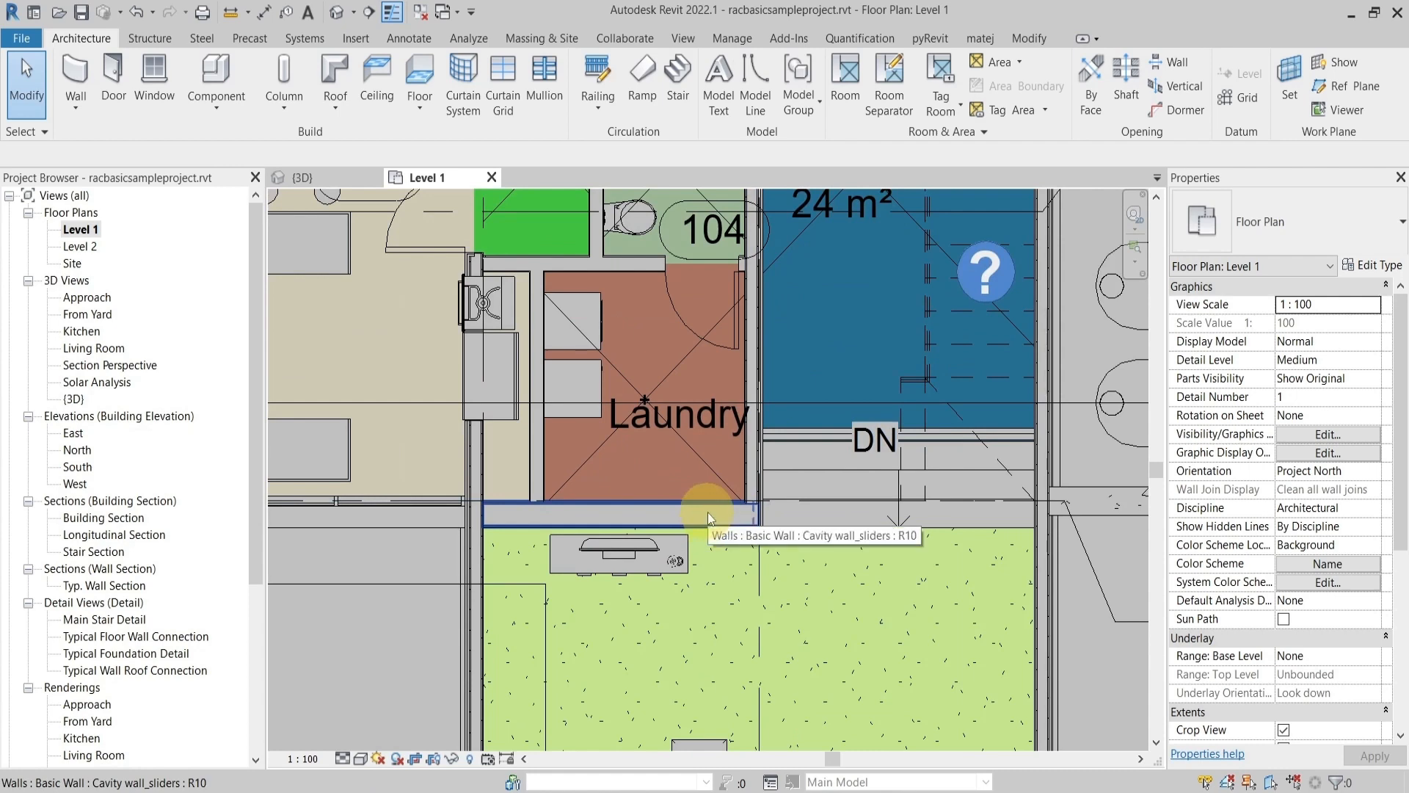
pyautogui.press('Tab')
pyautogui.scroll(-2, 707, 512)
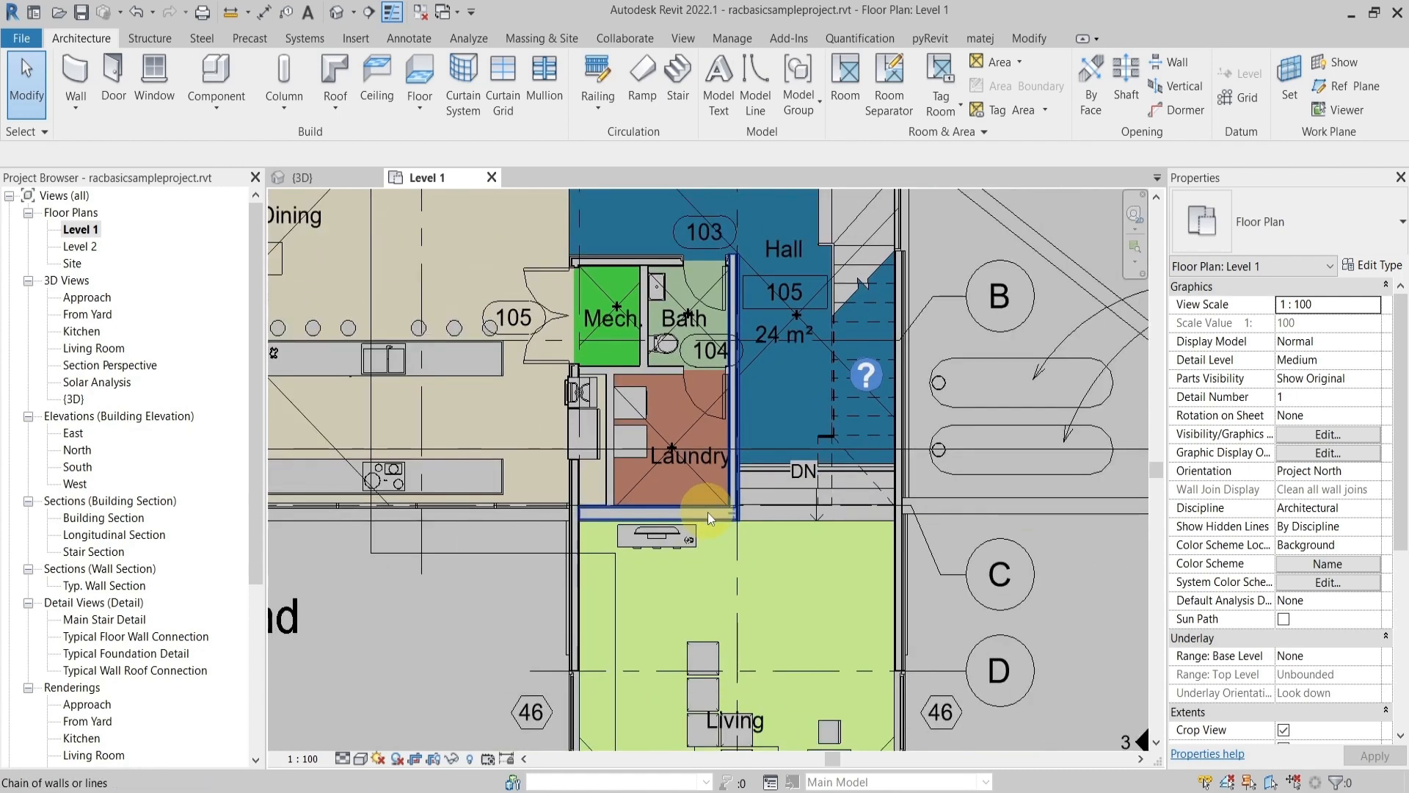
pyautogui.scroll(2, 707, 512)
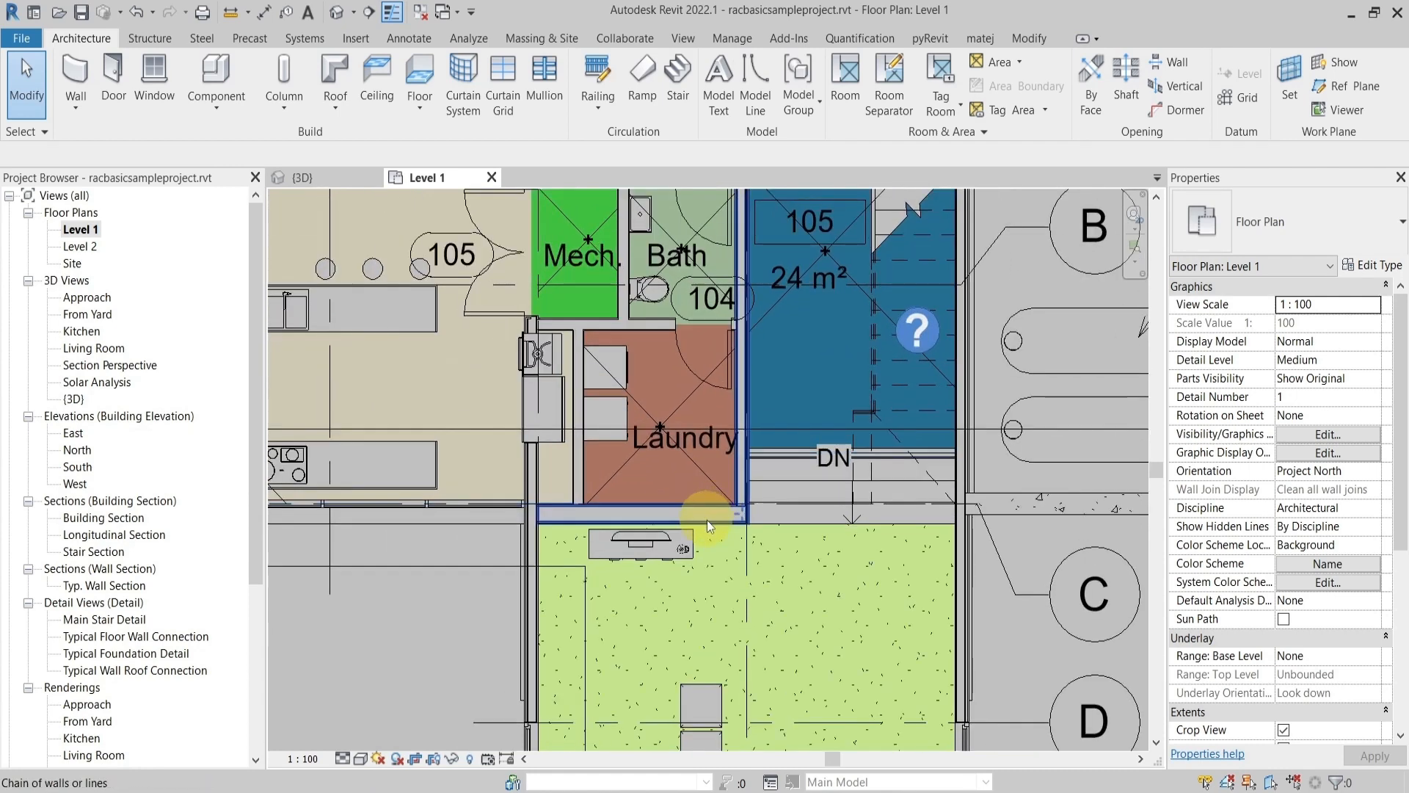
pyautogui.press('Tab')
pyautogui.press('Tab')
pyautogui.click(707, 519)
pyautogui.scroll(-1, 706, 519)
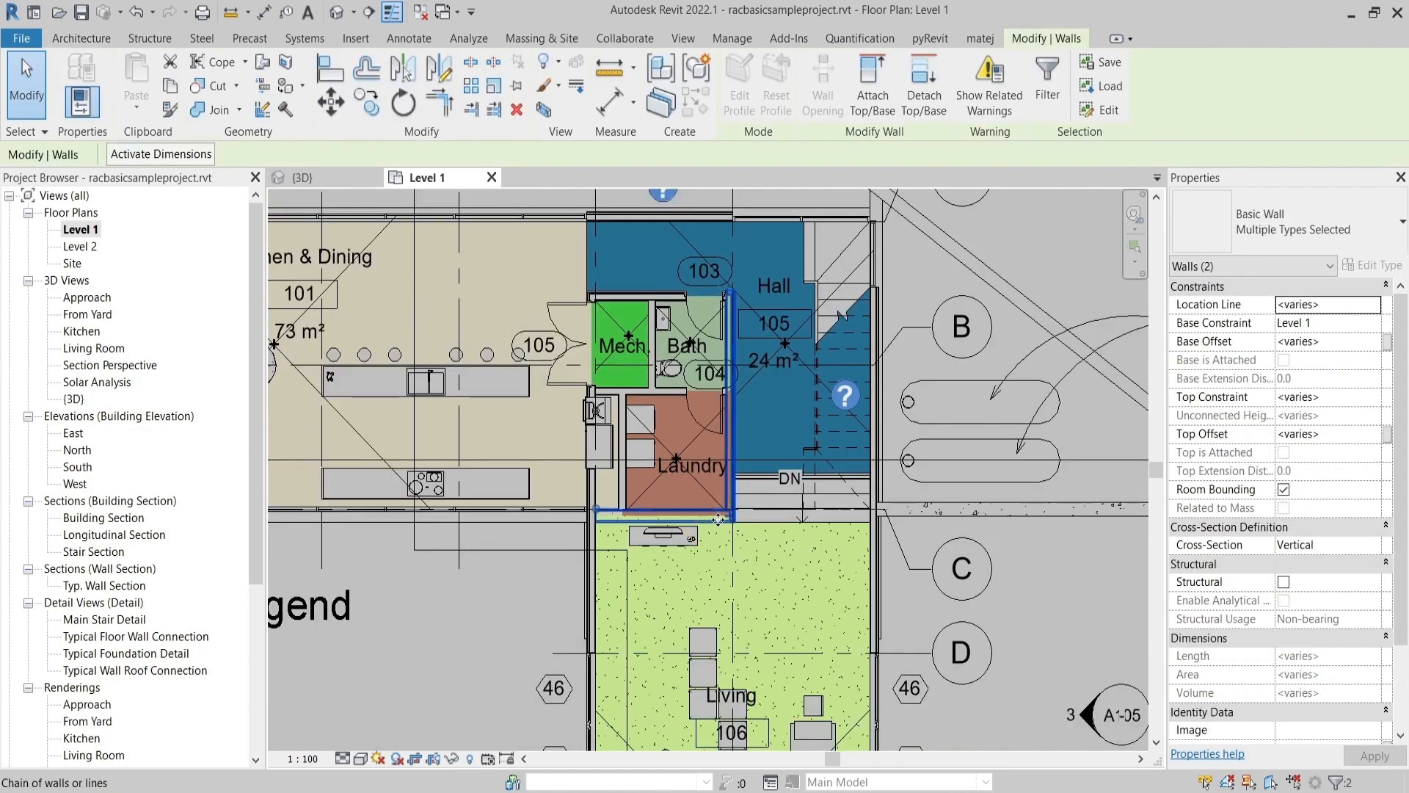
pyautogui.press('Escape')
# Draw a rectangle of detail lines in the <Hidden> line style around the Room Legend title and its Bath entry
pyautogui.scroll(-3, 662, 529)
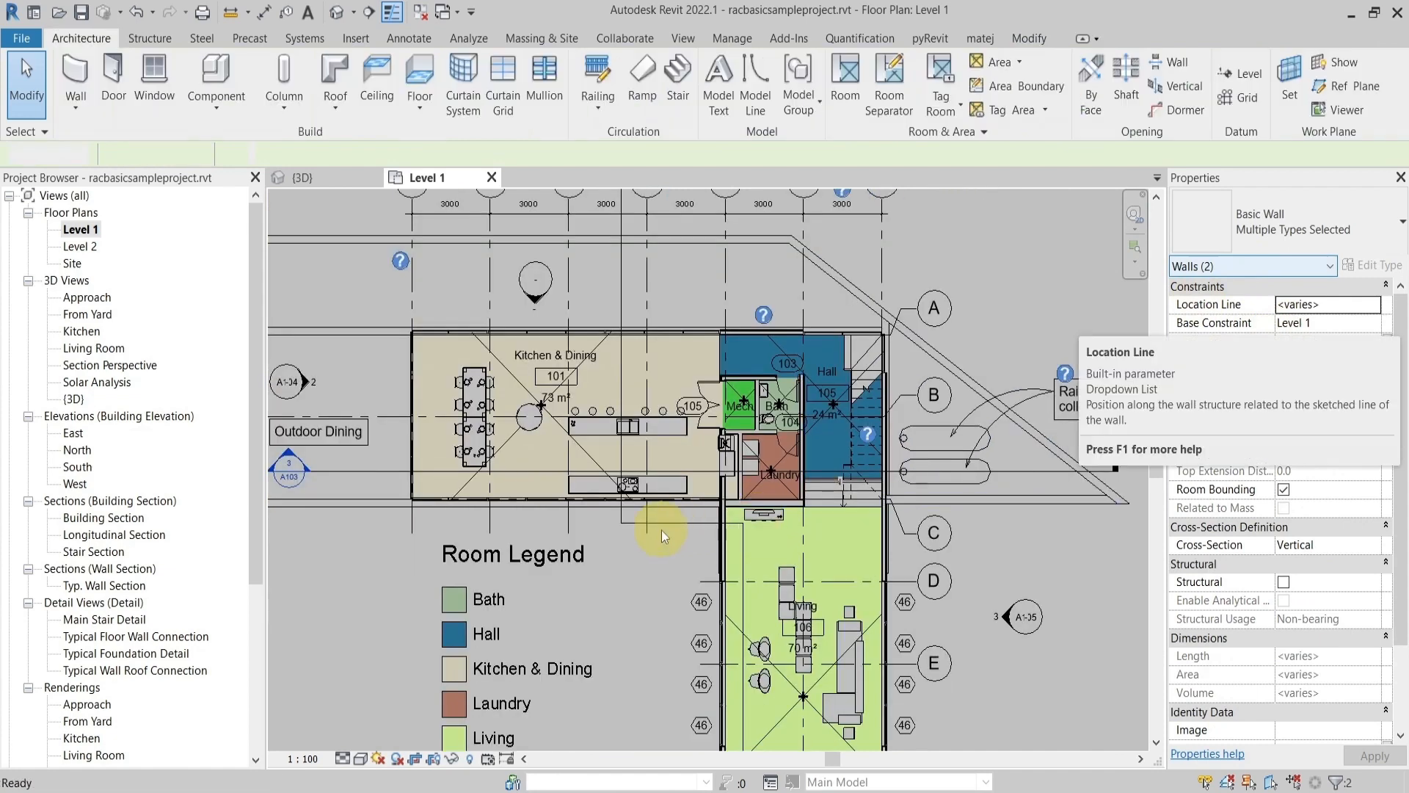
pyautogui.scroll(1, 712, 487)
pyautogui.press('d')
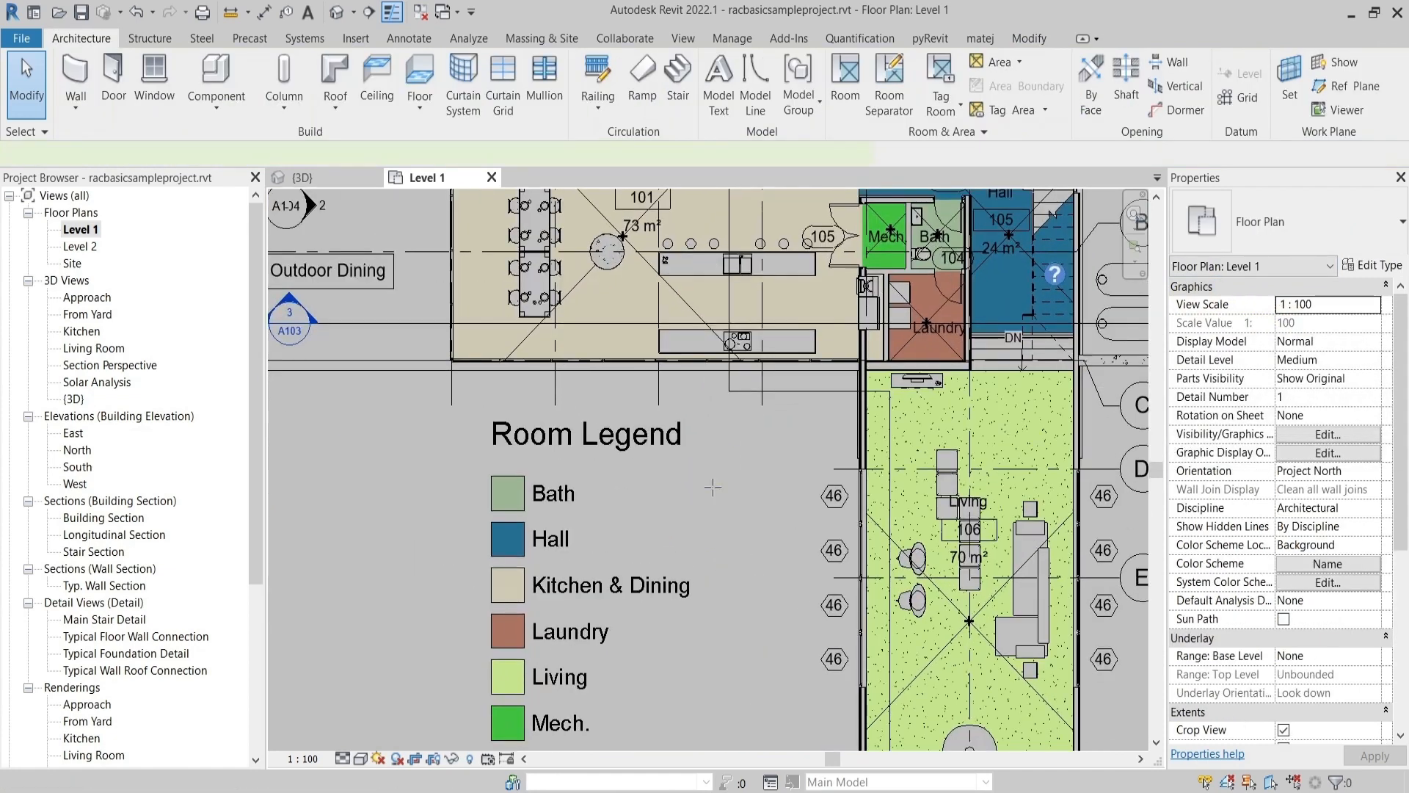
pyautogui.press('l')
pyautogui.click(753, 64)
pyautogui.click(385, 381)
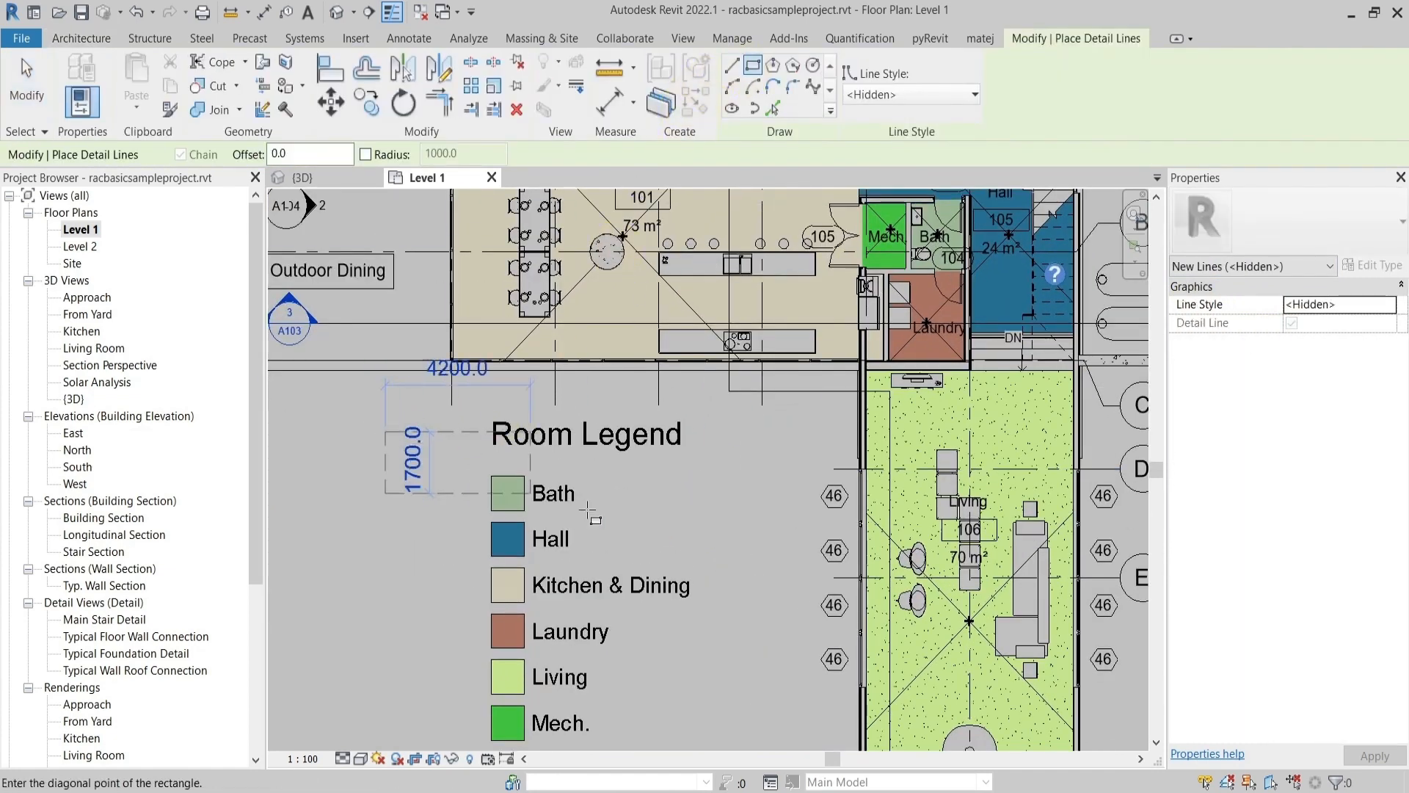
pyautogui.click(779, 525)
pyautogui.press('Escape')
pyautogui.press('Escape')
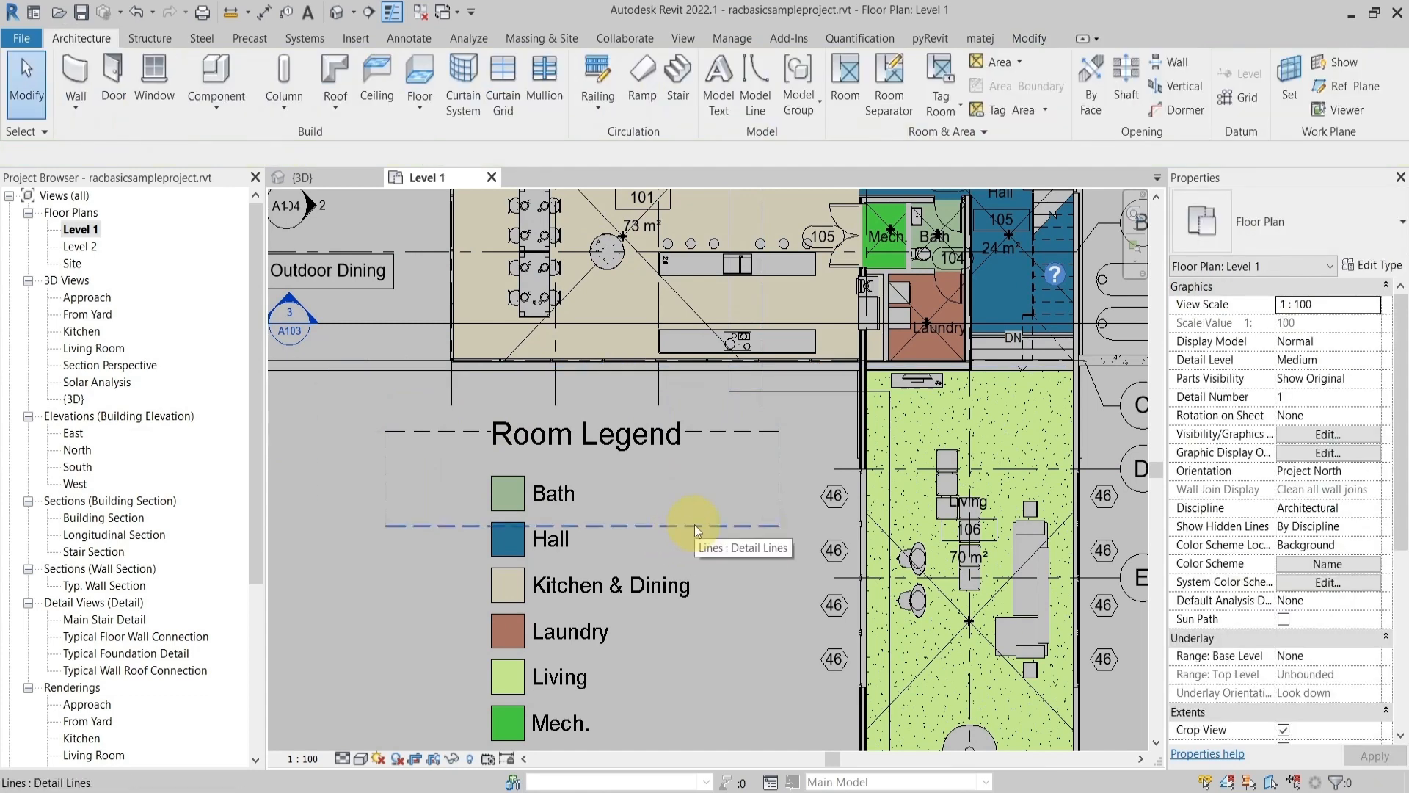
# Select the four connected detail lines of the rectangle as a chain, deselect them, reselect the chain and delete it
pyautogui.press('Tab')
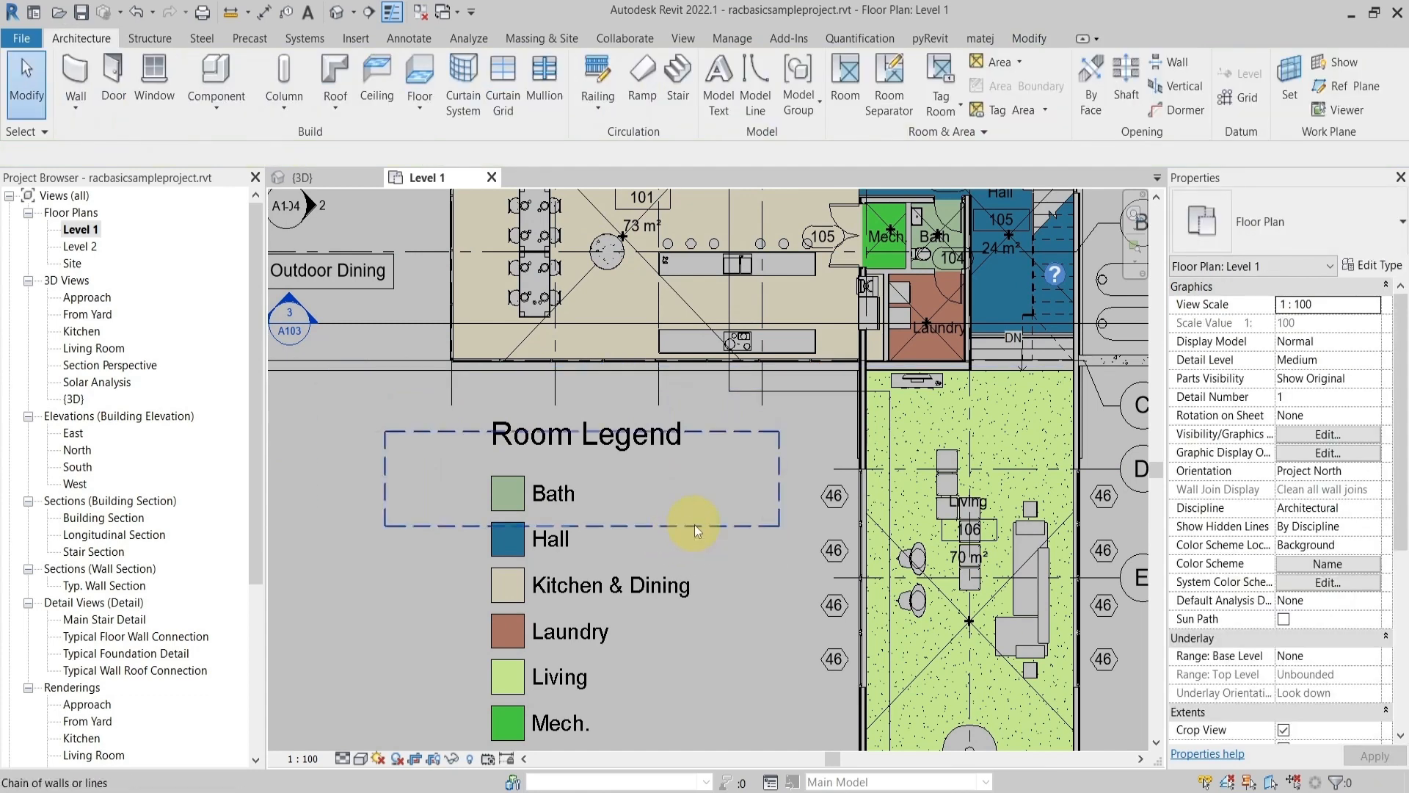
pyautogui.click(694, 524)
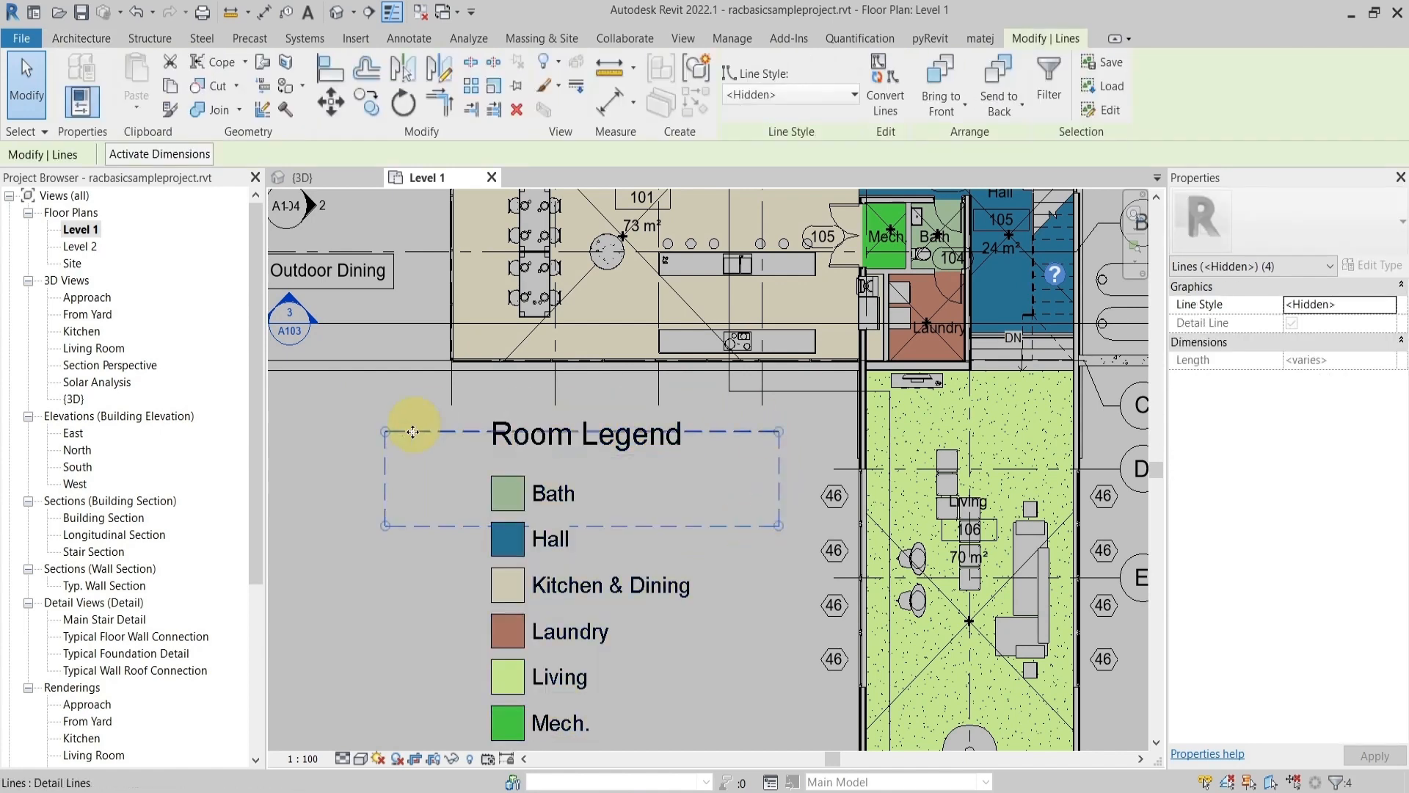
pyautogui.click(753, 474)
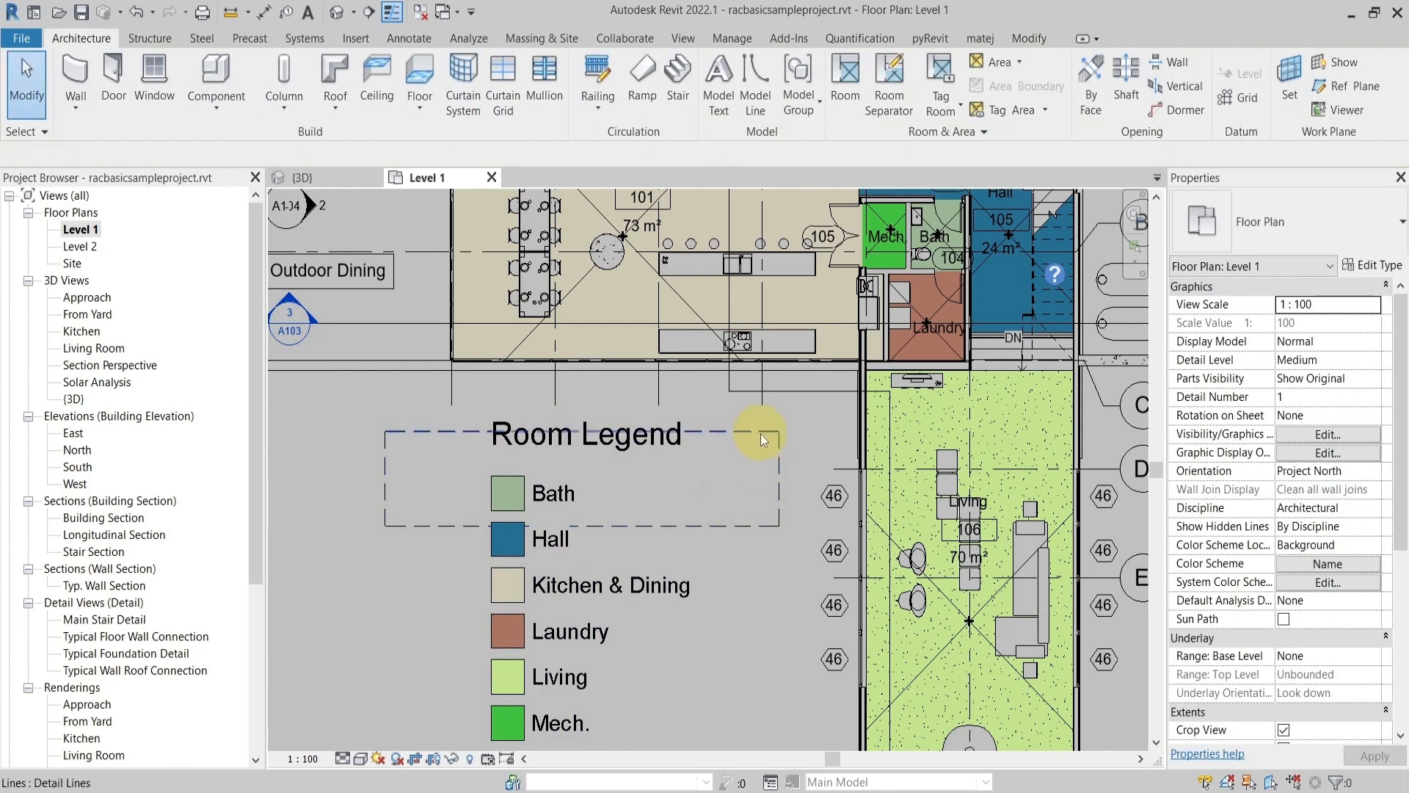
pyautogui.press('Tab')
pyautogui.click(761, 433)
pyautogui.press('Delete')
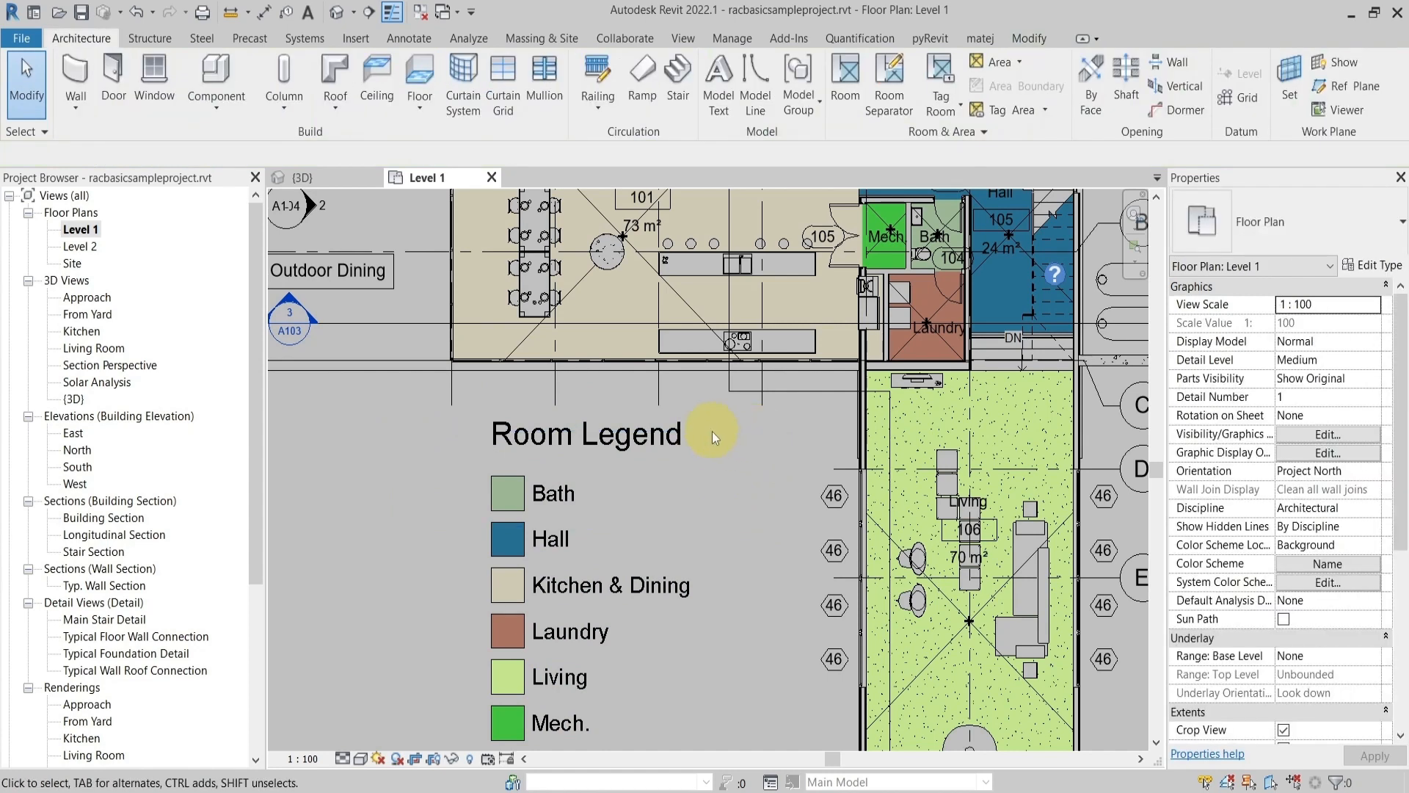
# Select all nine plates, glasses and other tableware items on the lower dining table in Kitchen & Dining
pyautogui.scroll(-2, 721, 466)
pyautogui.moveTo(706, 397); pyautogui.dragTo(602, 508, button='middle')
pyautogui.scroll(1, 694, 419)
pyautogui.scroll(5, 675, 427)
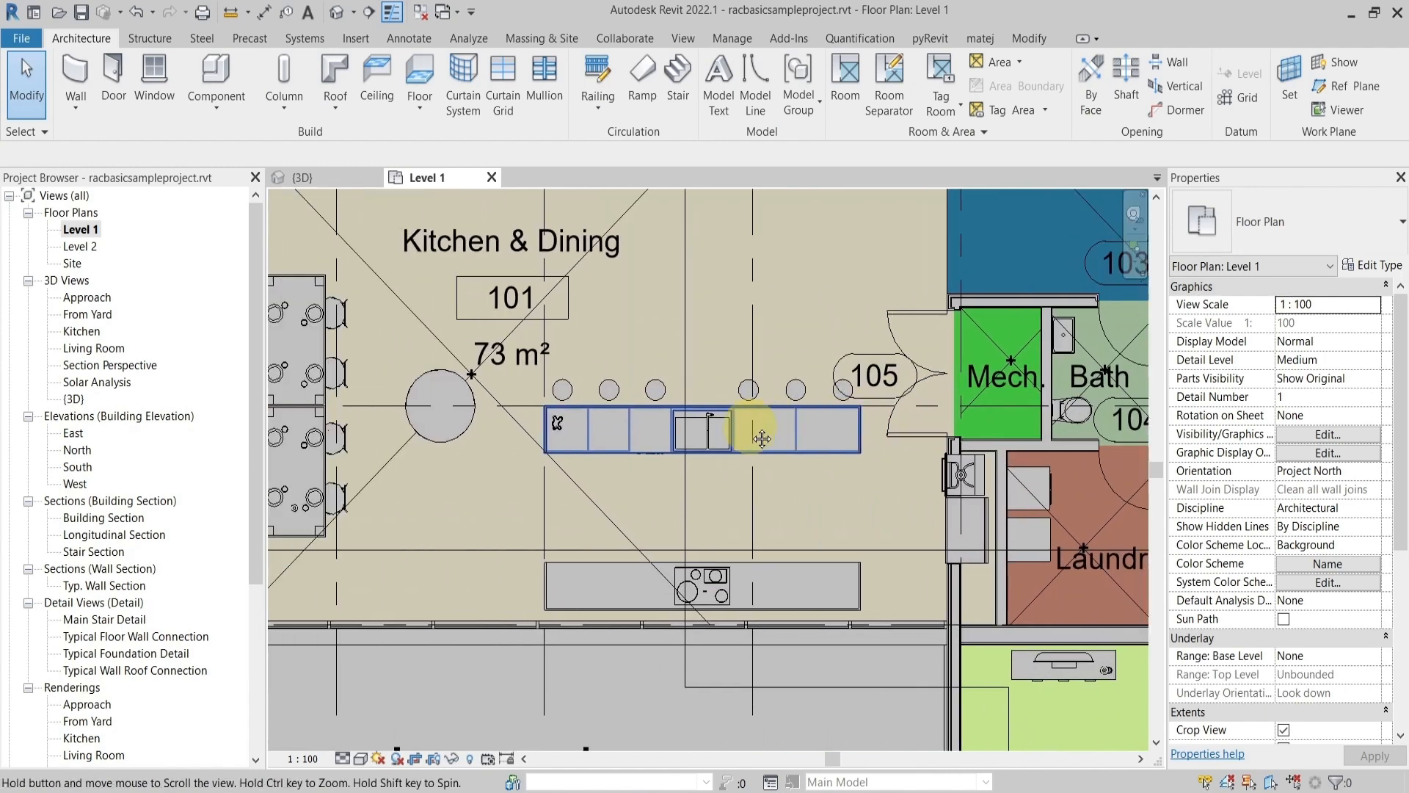
pyautogui.scroll(-2, 615, 413)
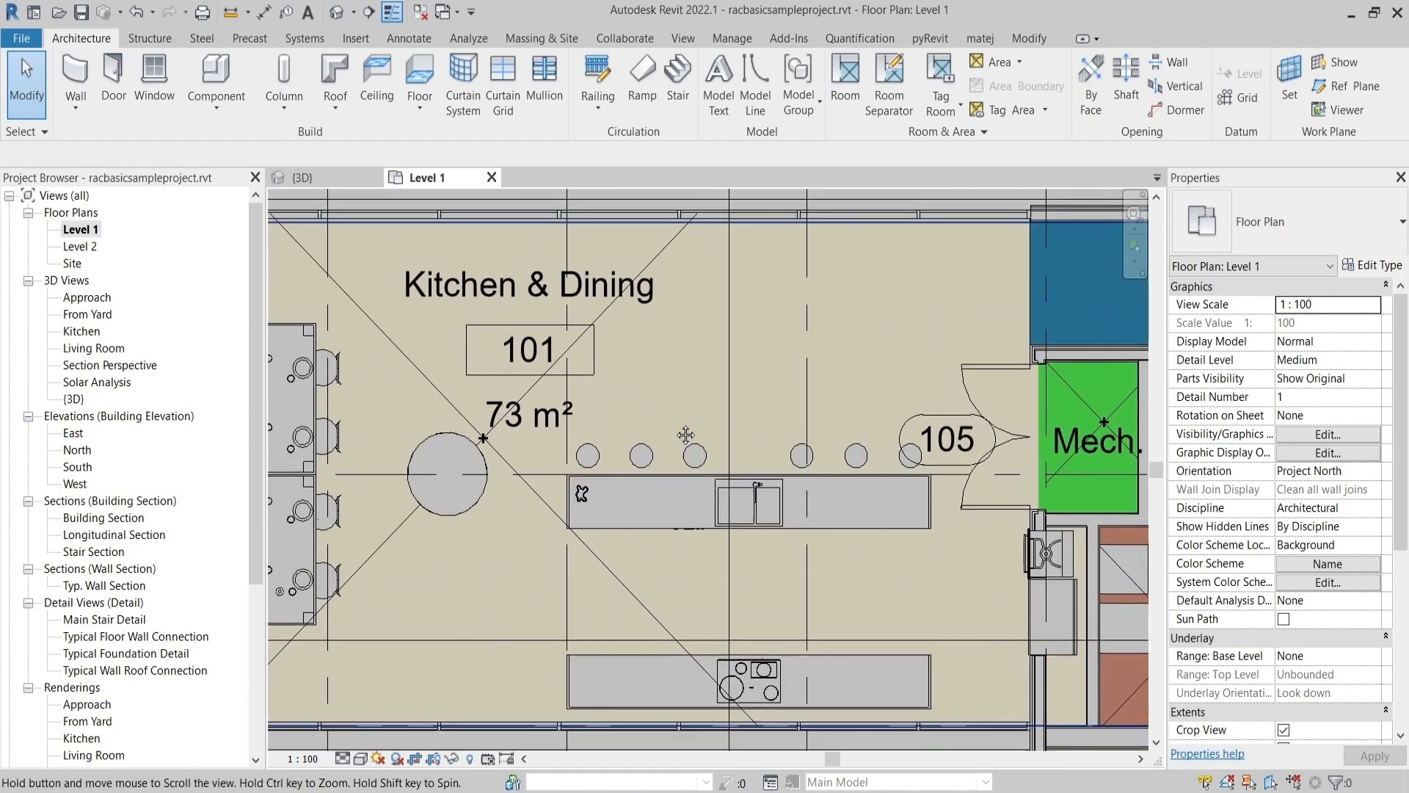
pyautogui.scroll(-2, 635, 462)
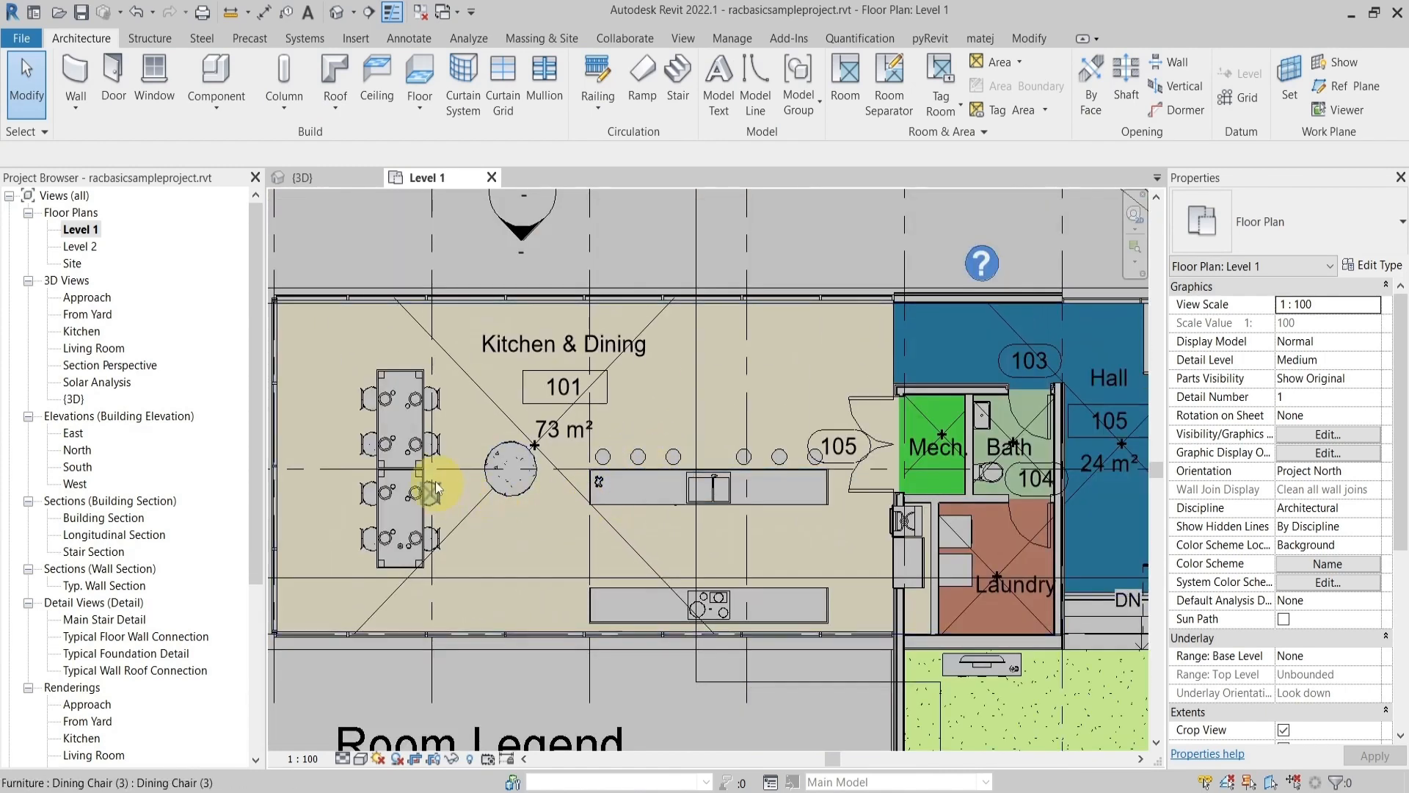
pyautogui.scroll(1, 533, 481)
pyautogui.scroll(3, 533, 481)
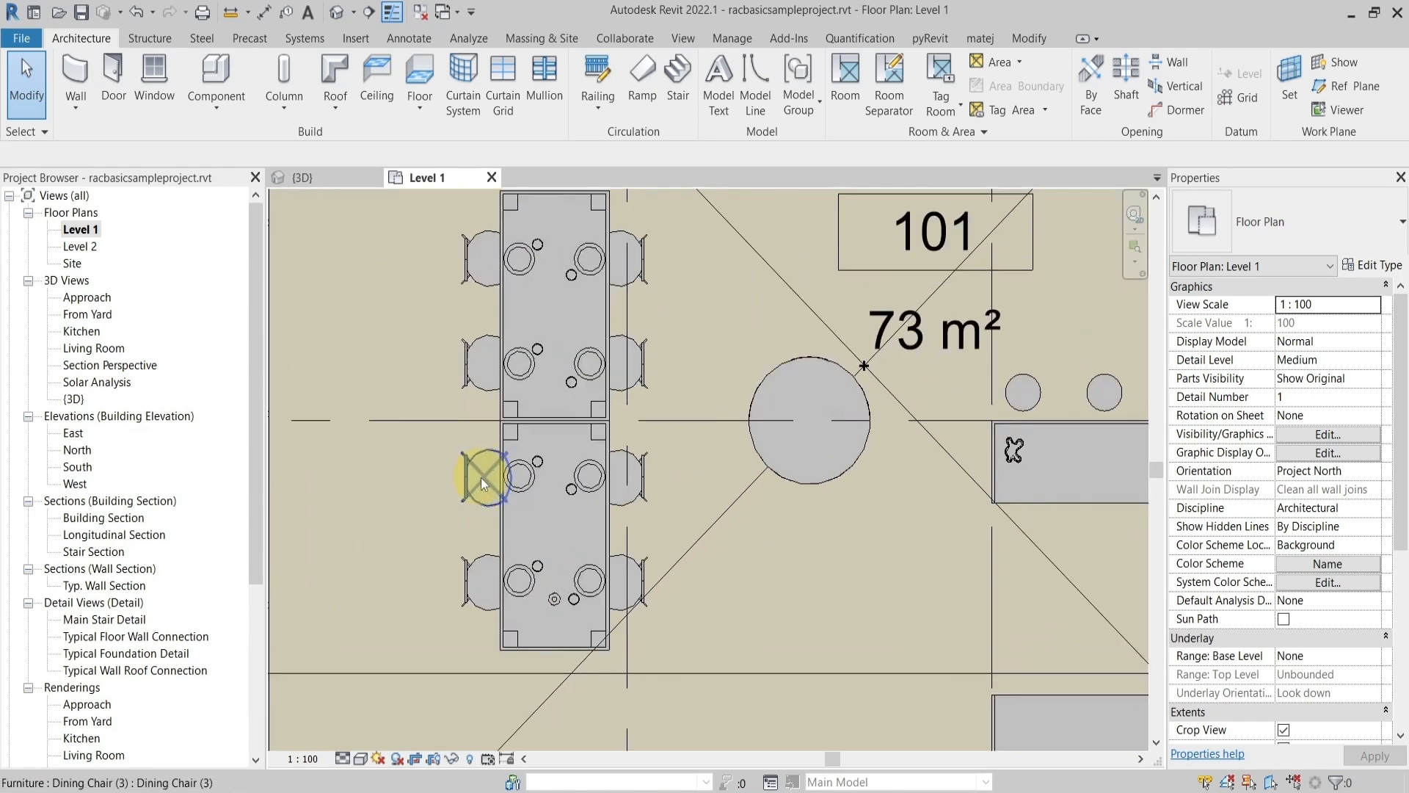
pyautogui.click(538, 461)
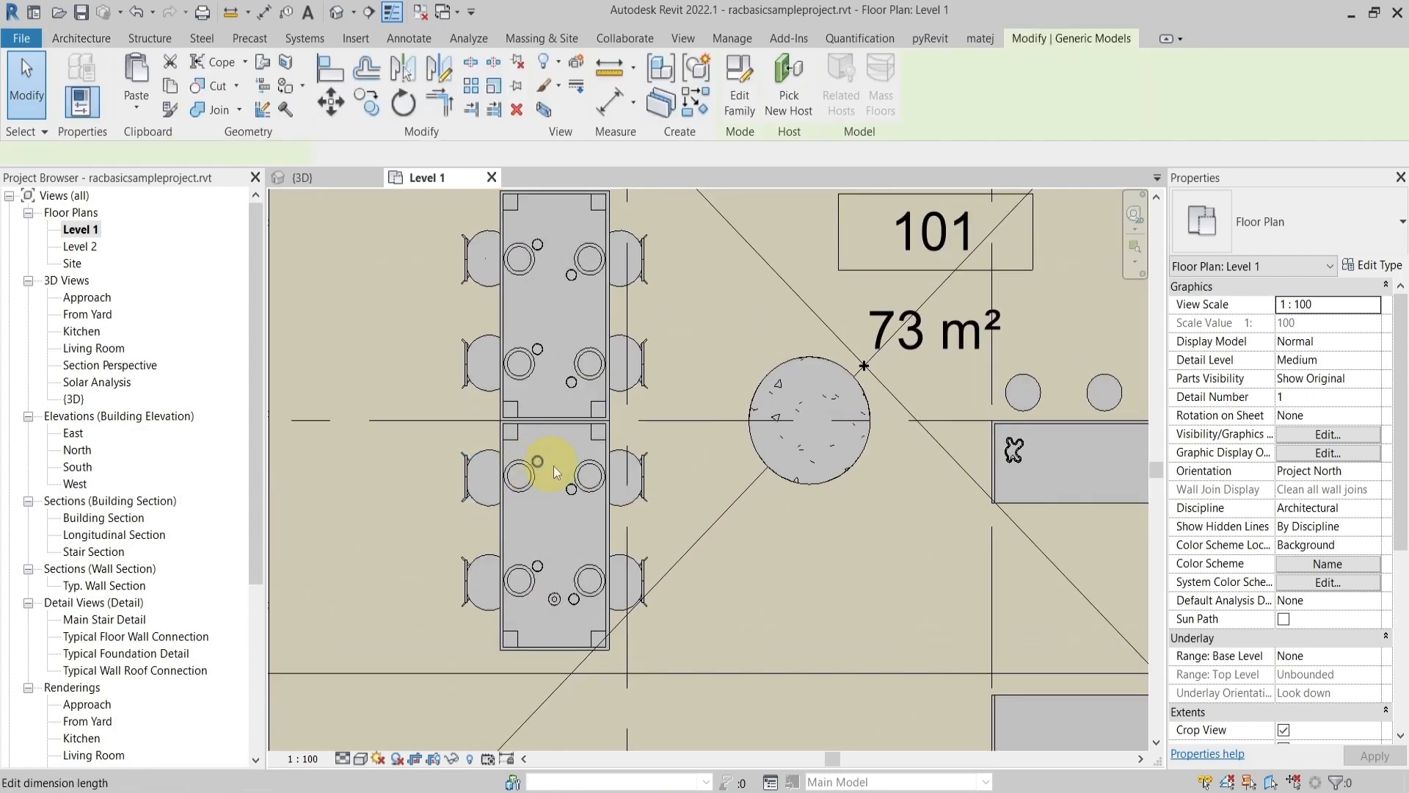
pyautogui.keyDown('ctrl'); pyautogui.click(571, 488); pyautogui.keyUp('ctrl')
pyautogui.keyDown('ctrl'); pyautogui.click(580, 485); pyautogui.keyUp('ctrl')
pyautogui.keyDown('ctrl'); pyautogui.click(530, 486); pyautogui.keyUp('ctrl')
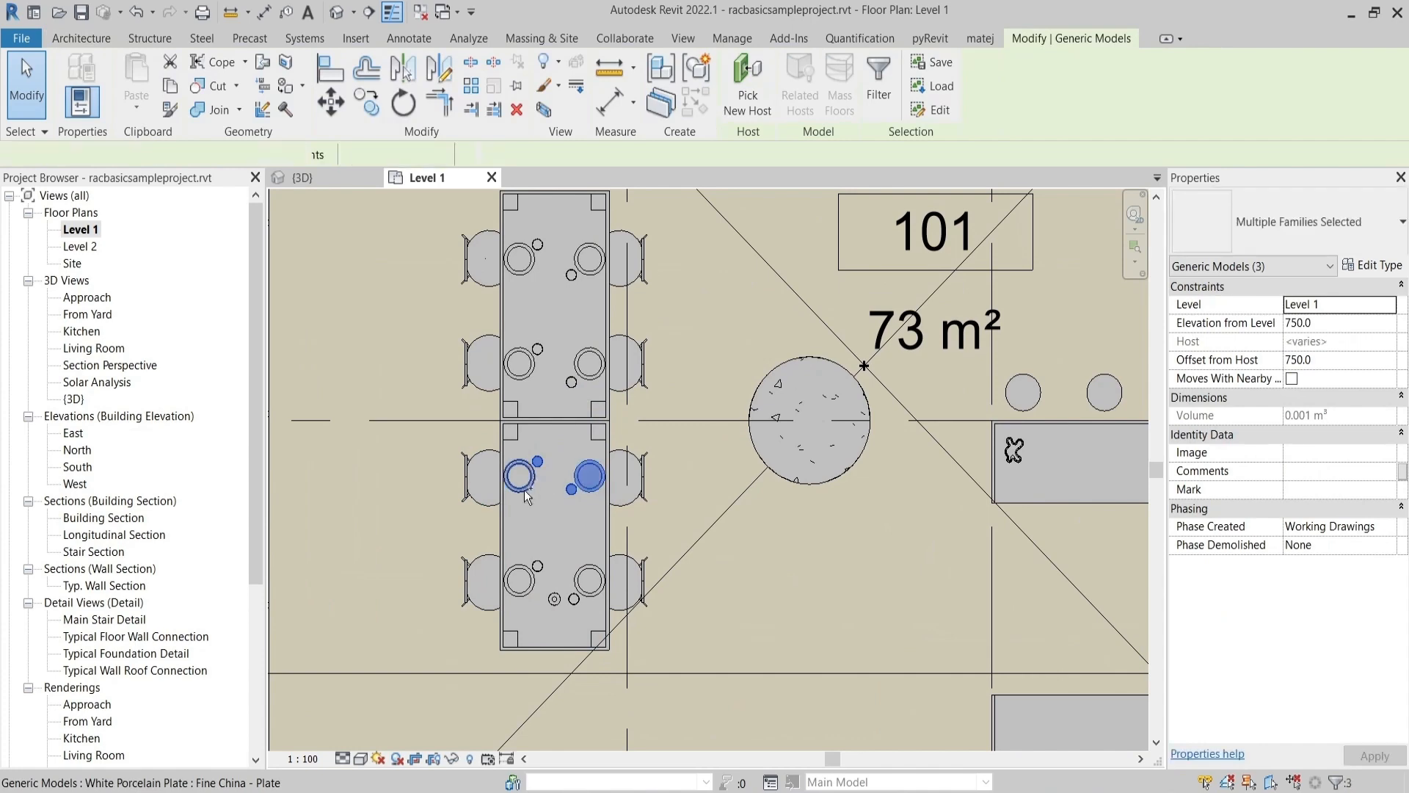
pyautogui.keyDown('ctrl'); pyautogui.click(527, 588); pyautogui.keyUp('ctrl')
pyautogui.keyDown('ctrl'); pyautogui.click(540, 569); pyautogui.keyUp('ctrl')
pyautogui.keyDown('ctrl'); pyautogui.click(561, 603); pyautogui.keyUp('ctrl')
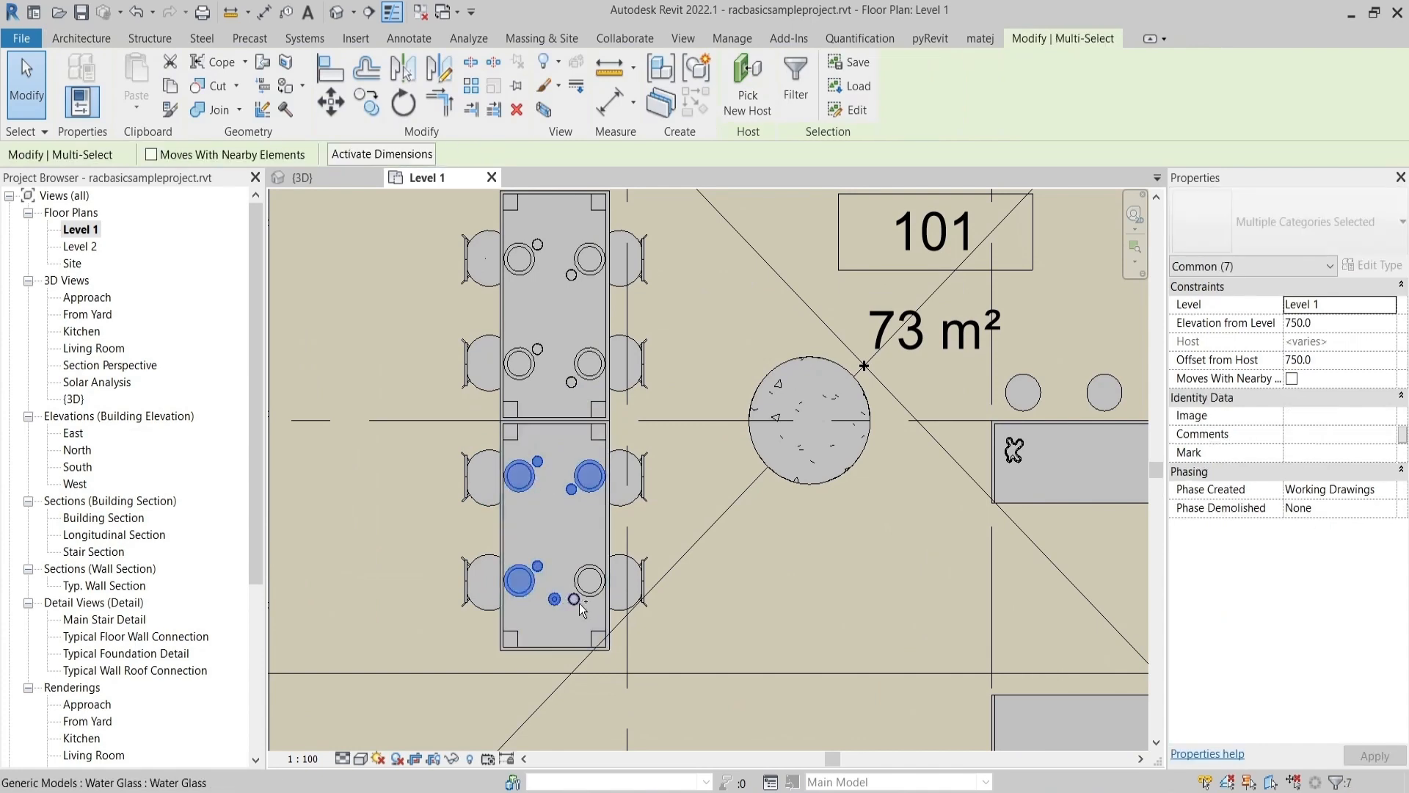
pyautogui.keyDown('ctrl'); pyautogui.click(577, 601); pyautogui.keyUp('ctrl')
pyautogui.keyDown('ctrl'); pyautogui.click(591, 587); pyautogui.keyUp('ctrl')
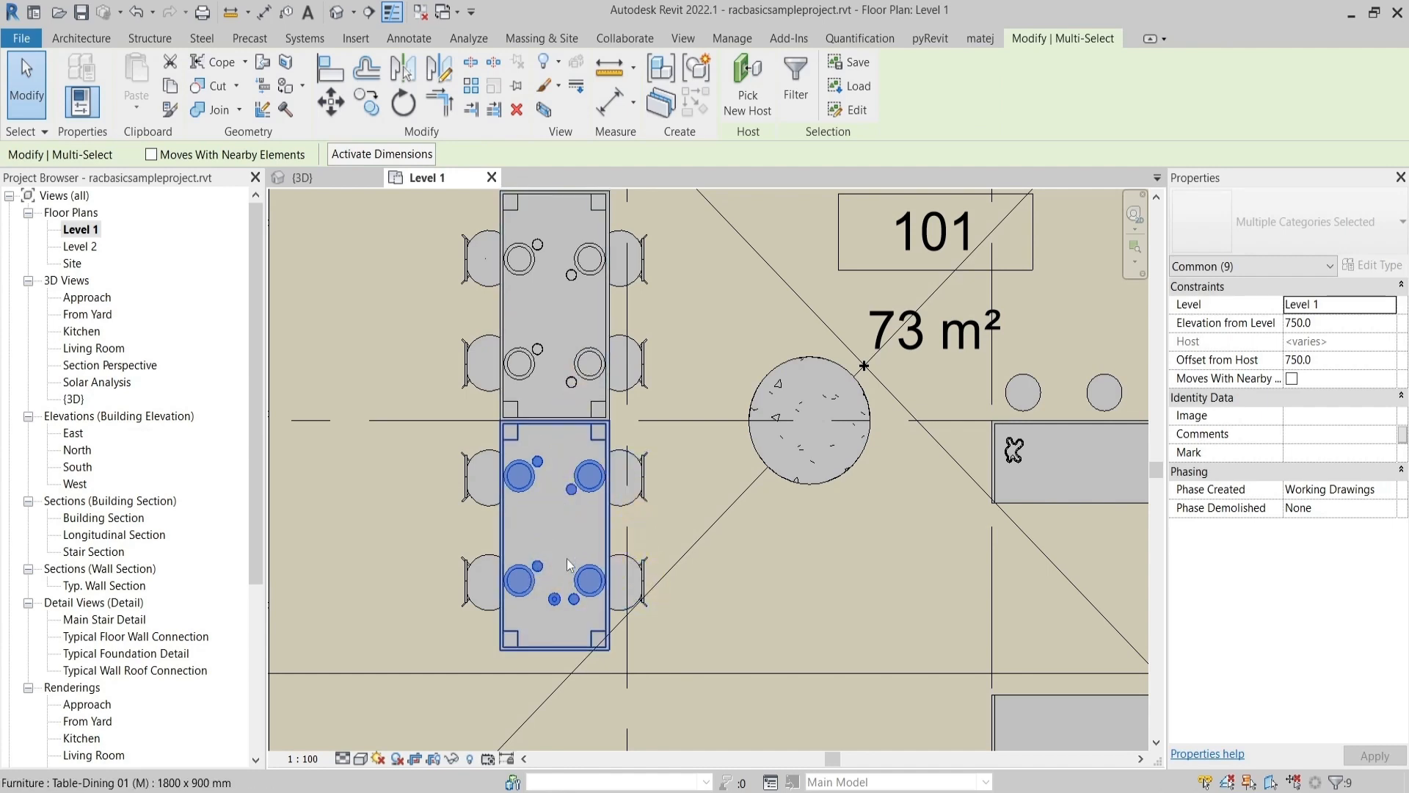
# Save the selected tableware as a selection set named "plates"
pyautogui.scroll(-1, 551, 565)
pyautogui.scroll(3, 620, 496)
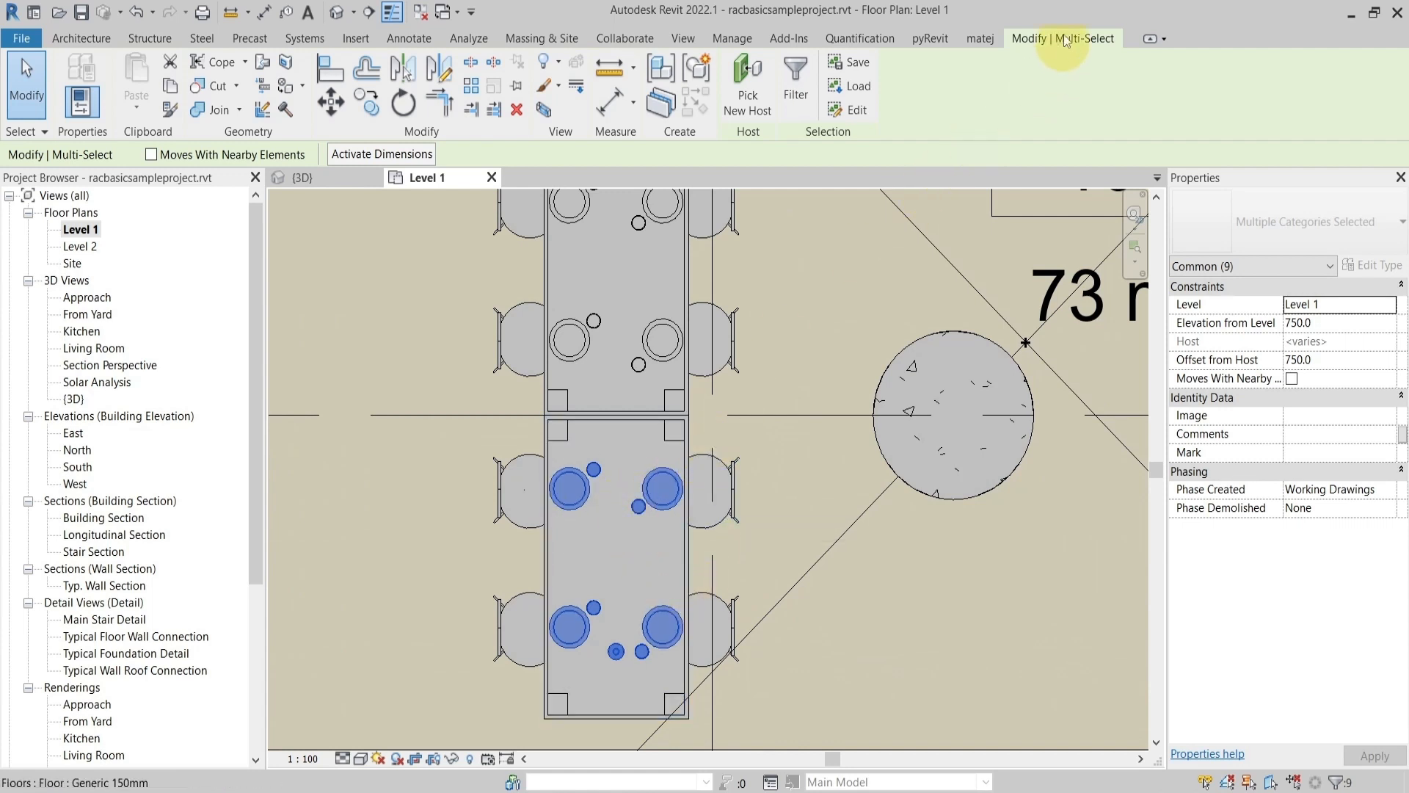
pyautogui.click(857, 65)
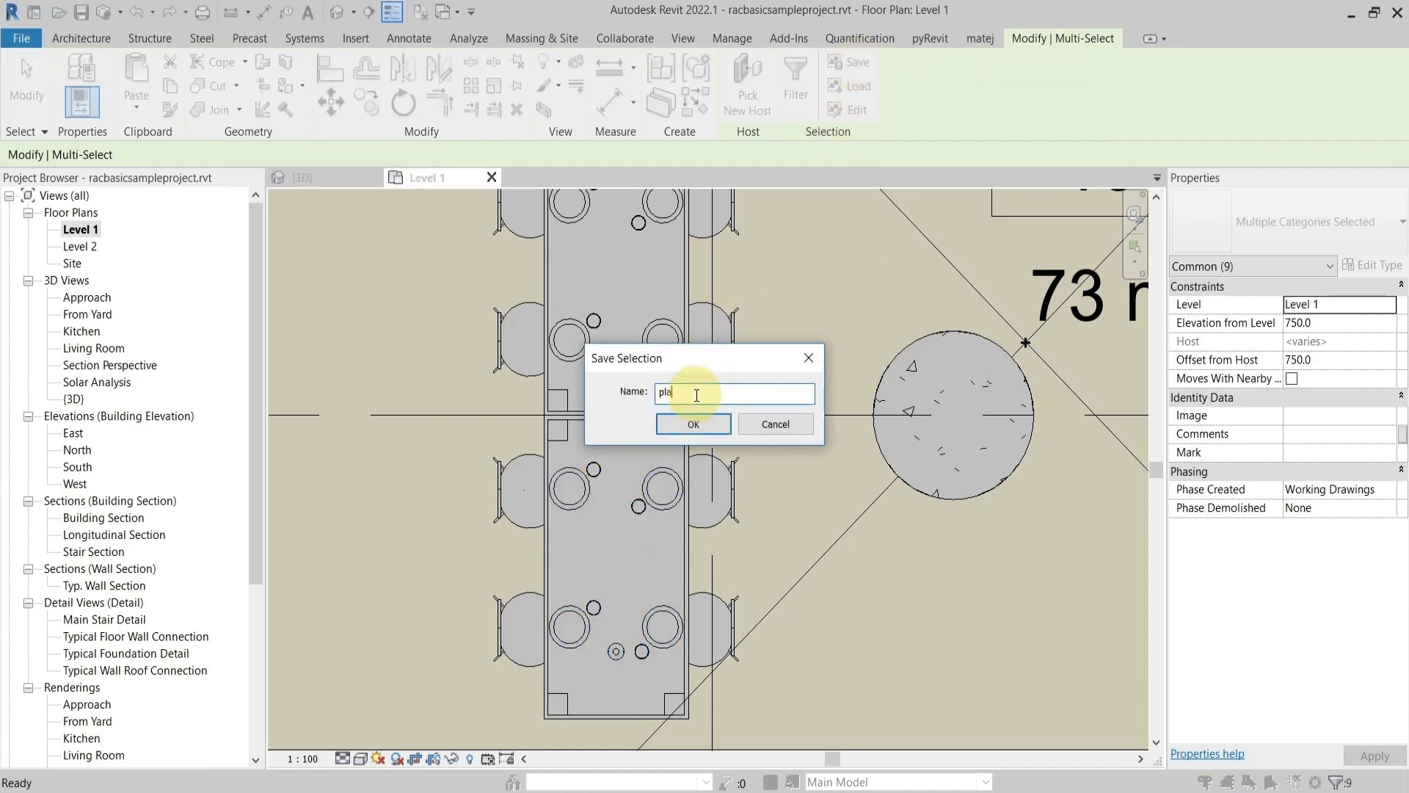
pyautogui.press('Return')
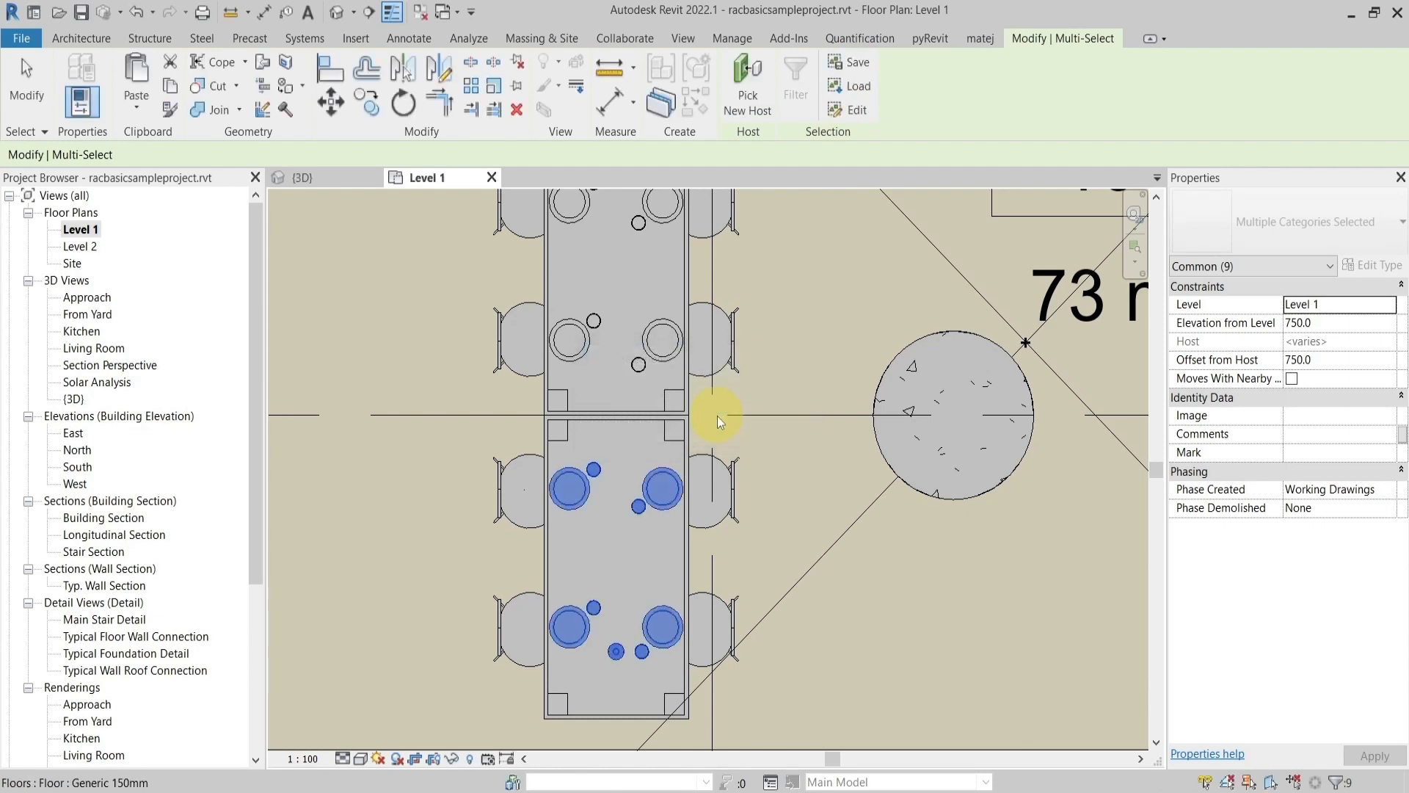
# Replace the selection with the plate and water glass at the lower-right seat of the upper dining table
pyautogui.scroll(-2, 772, 389)
pyautogui.click(788, 400)
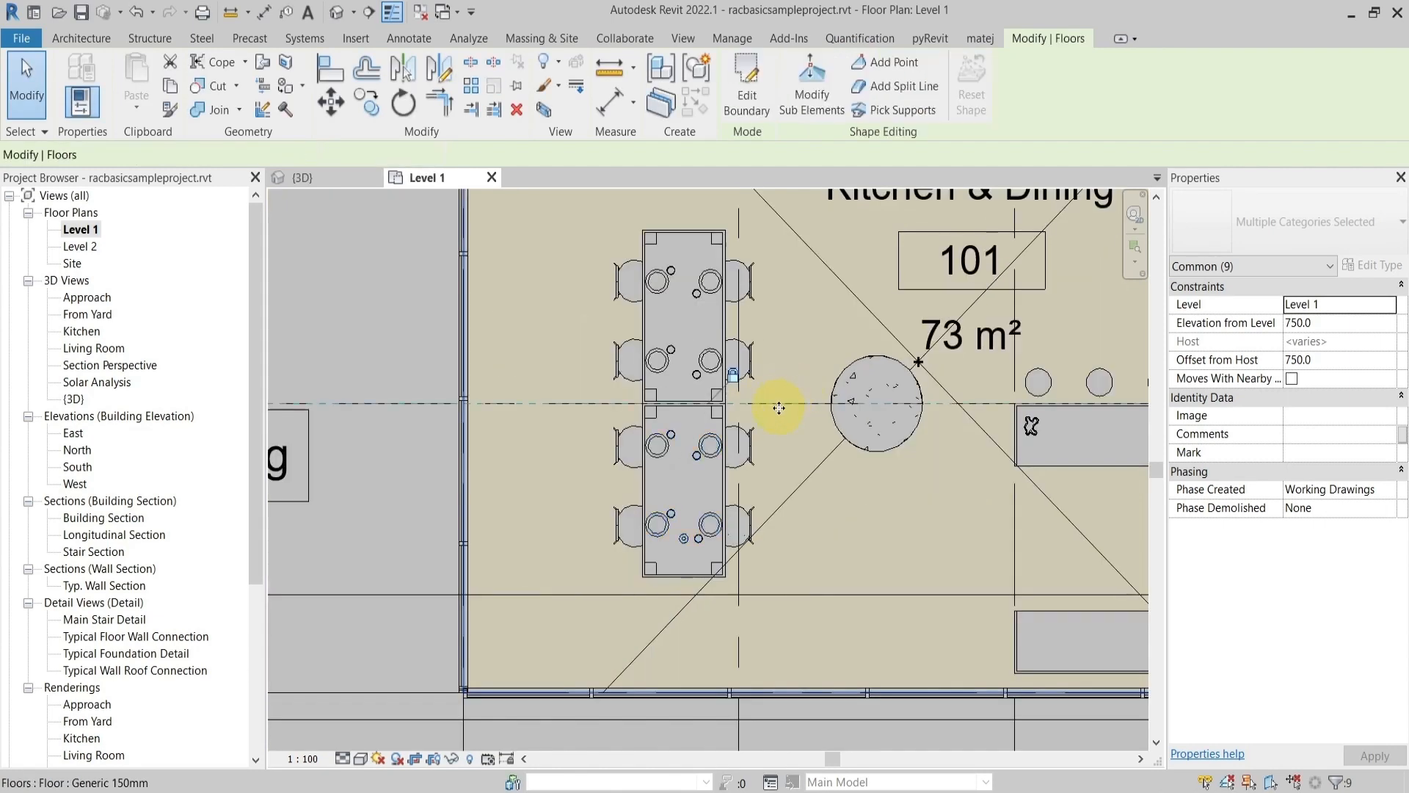
pyautogui.press('Escape')
pyautogui.click(716, 361)
pyautogui.scroll(2, 716, 365)
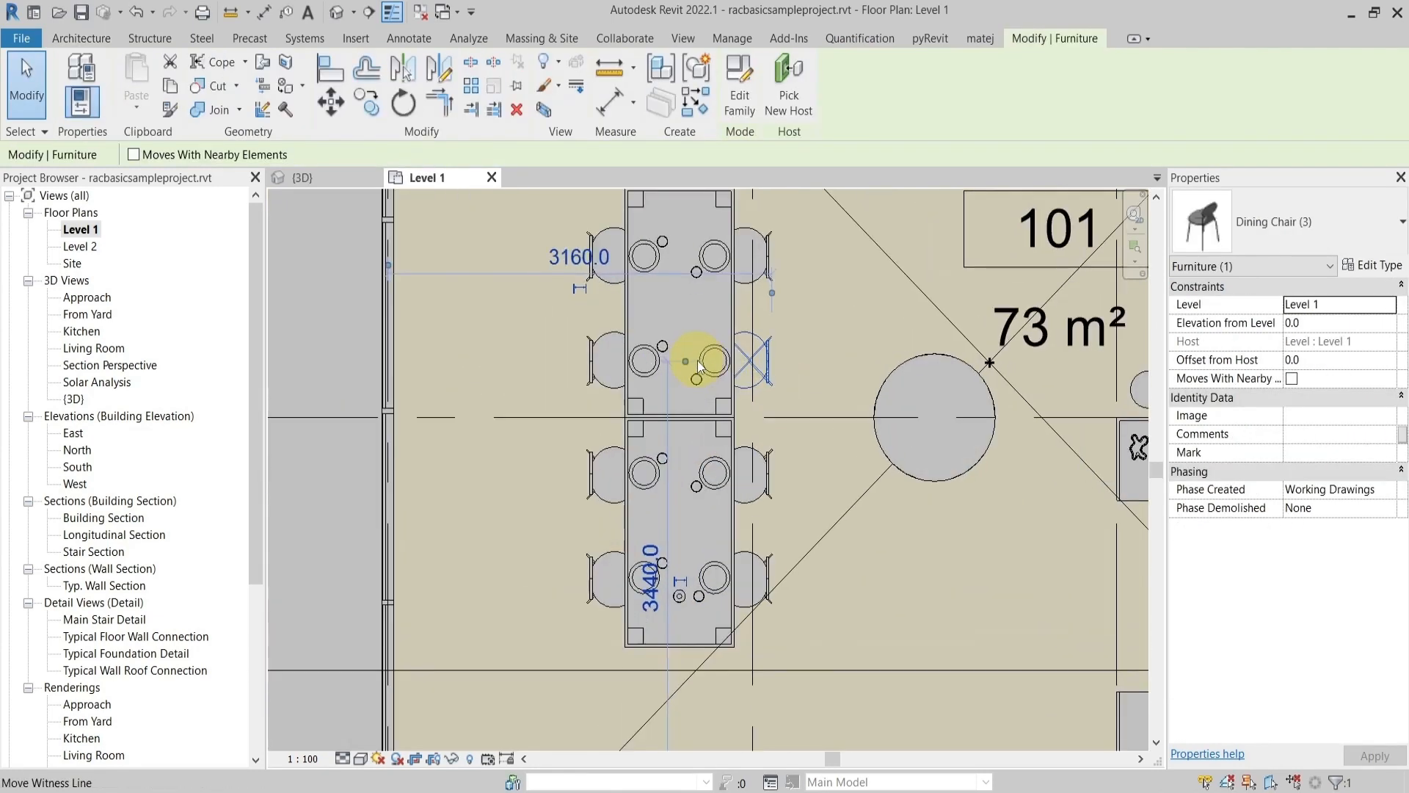
pyautogui.click(709, 369)
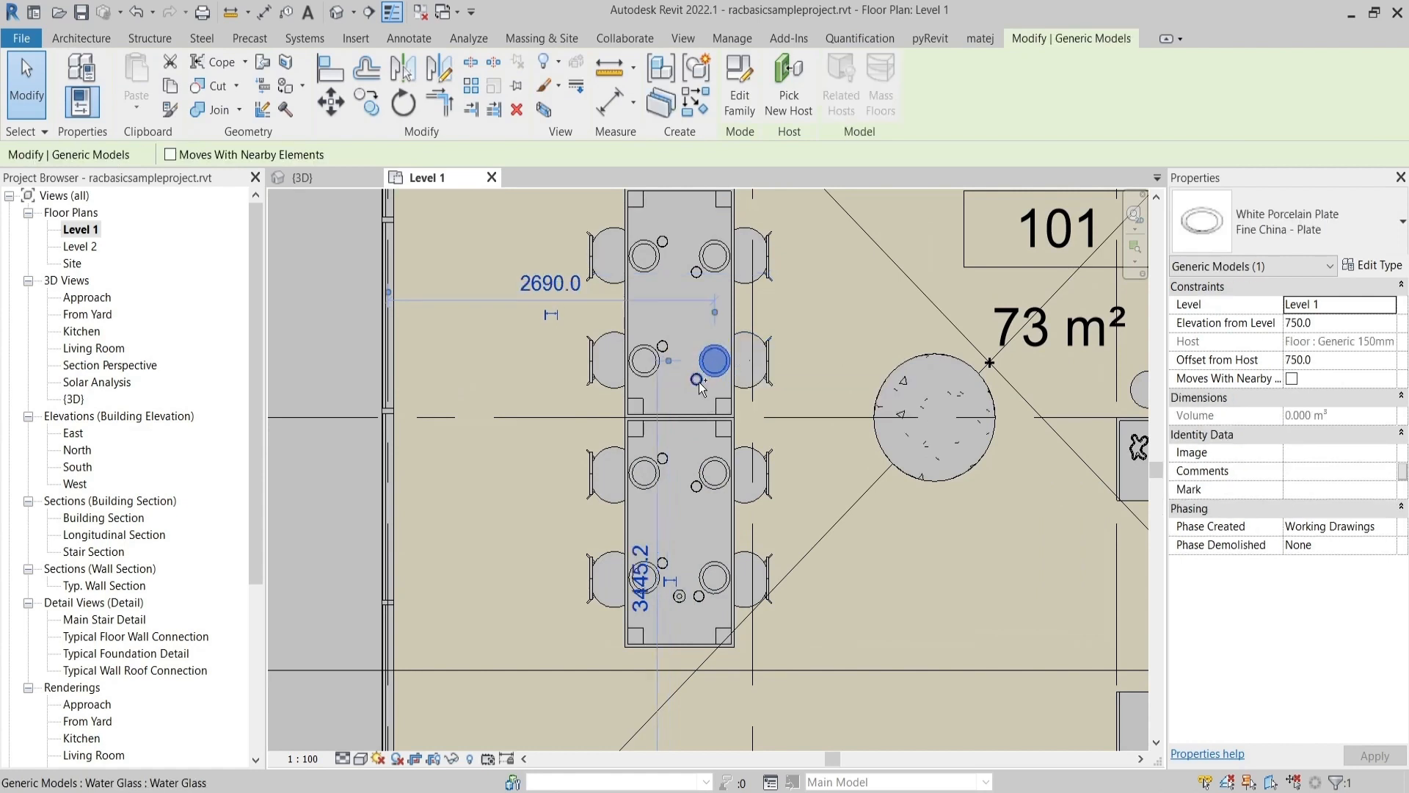
pyautogui.keyDown('ctrl'); pyautogui.click(697, 379); pyautogui.keyUp('ctrl')
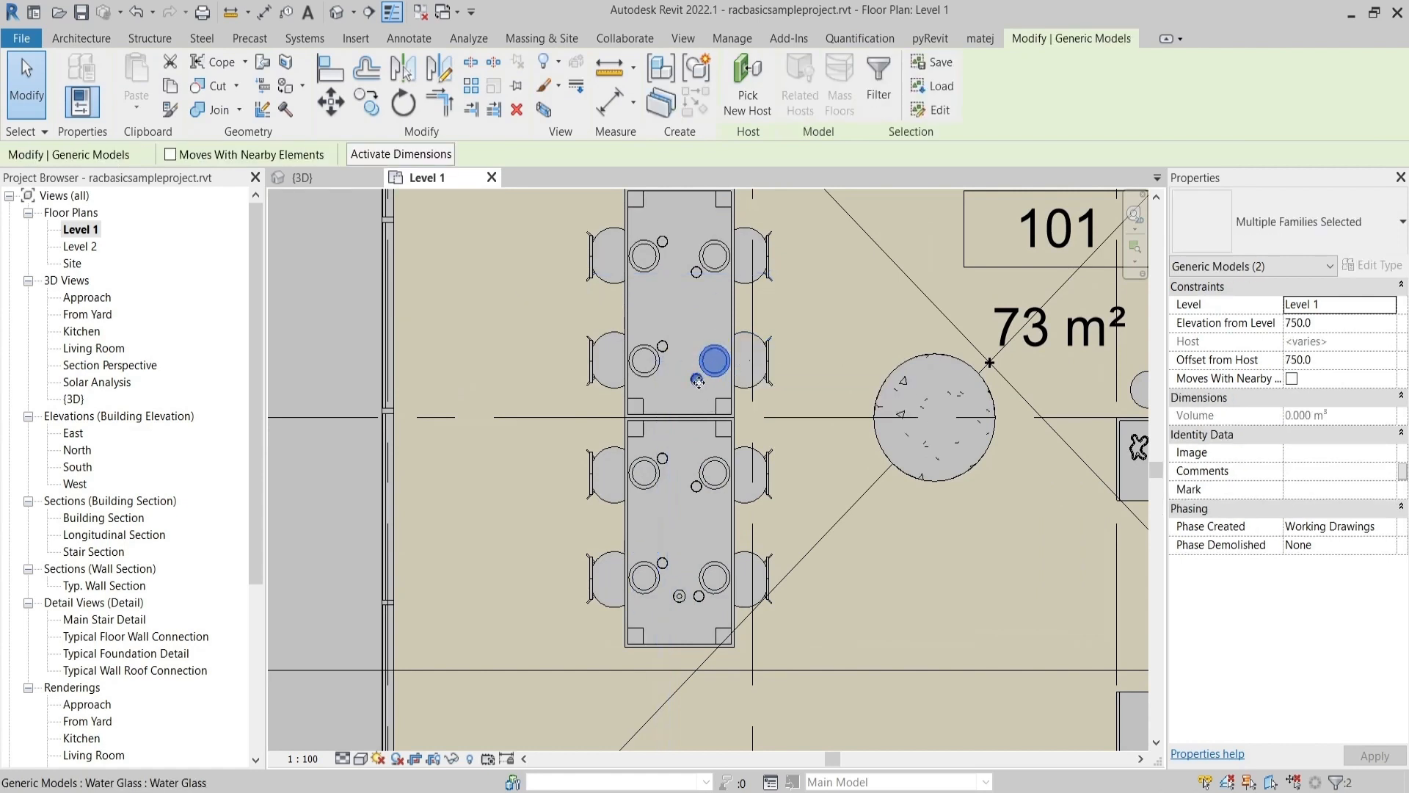
# Load the saved "plates" selection set to add its items to the currently selected plate and glass
pyautogui.click(940, 87)
pyautogui.click(871, 329)
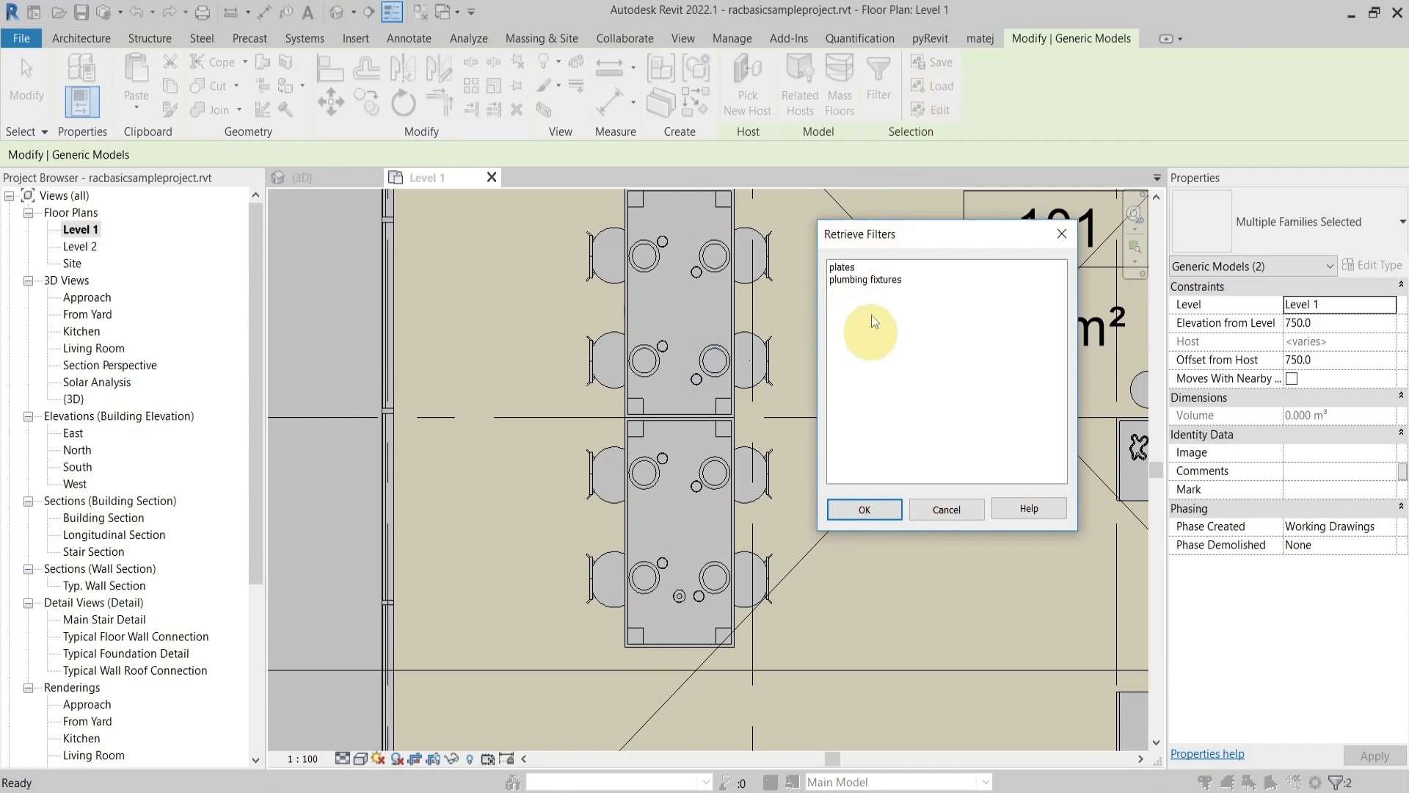
pyautogui.click(851, 267)
pyautogui.click(863, 508)
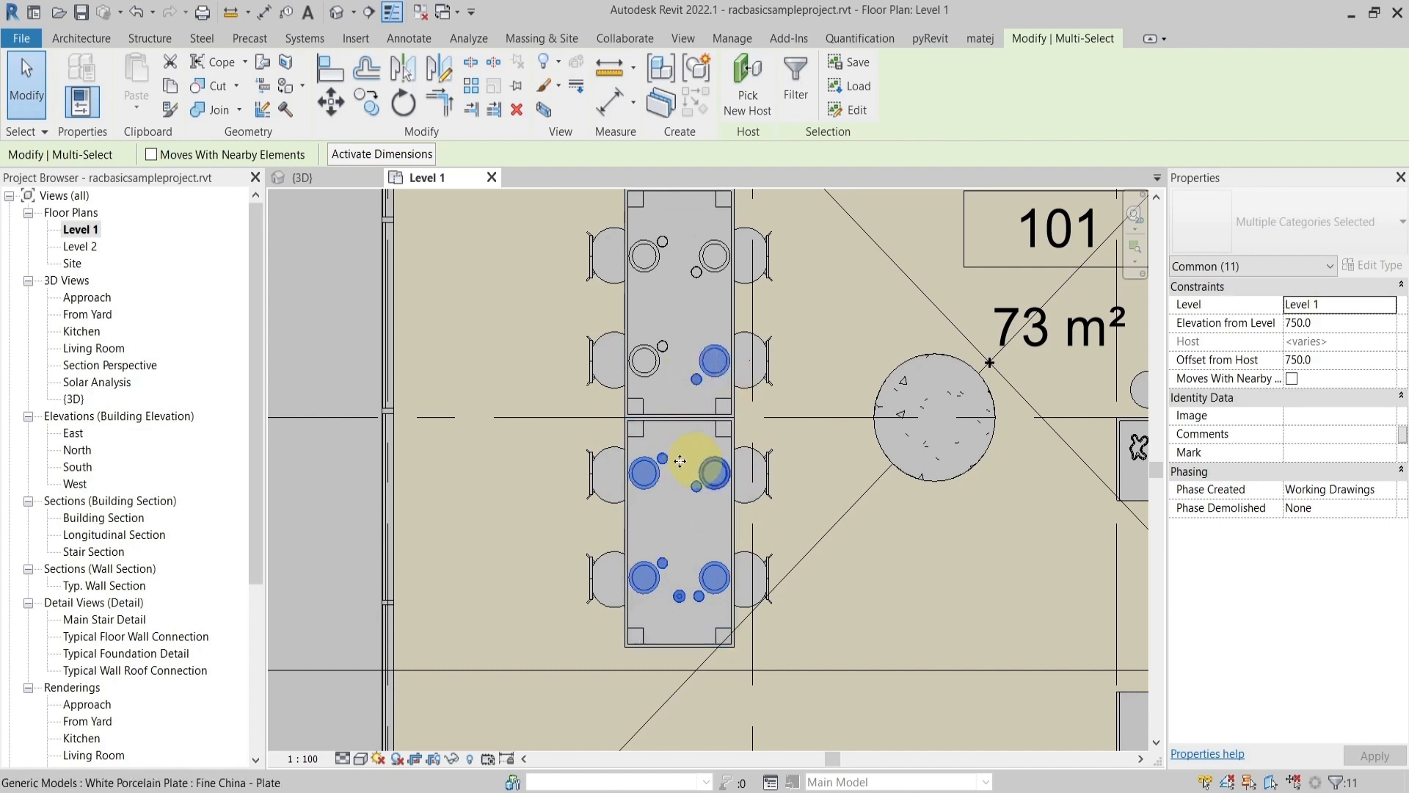
pyautogui.scroll(-1, 656, 465)
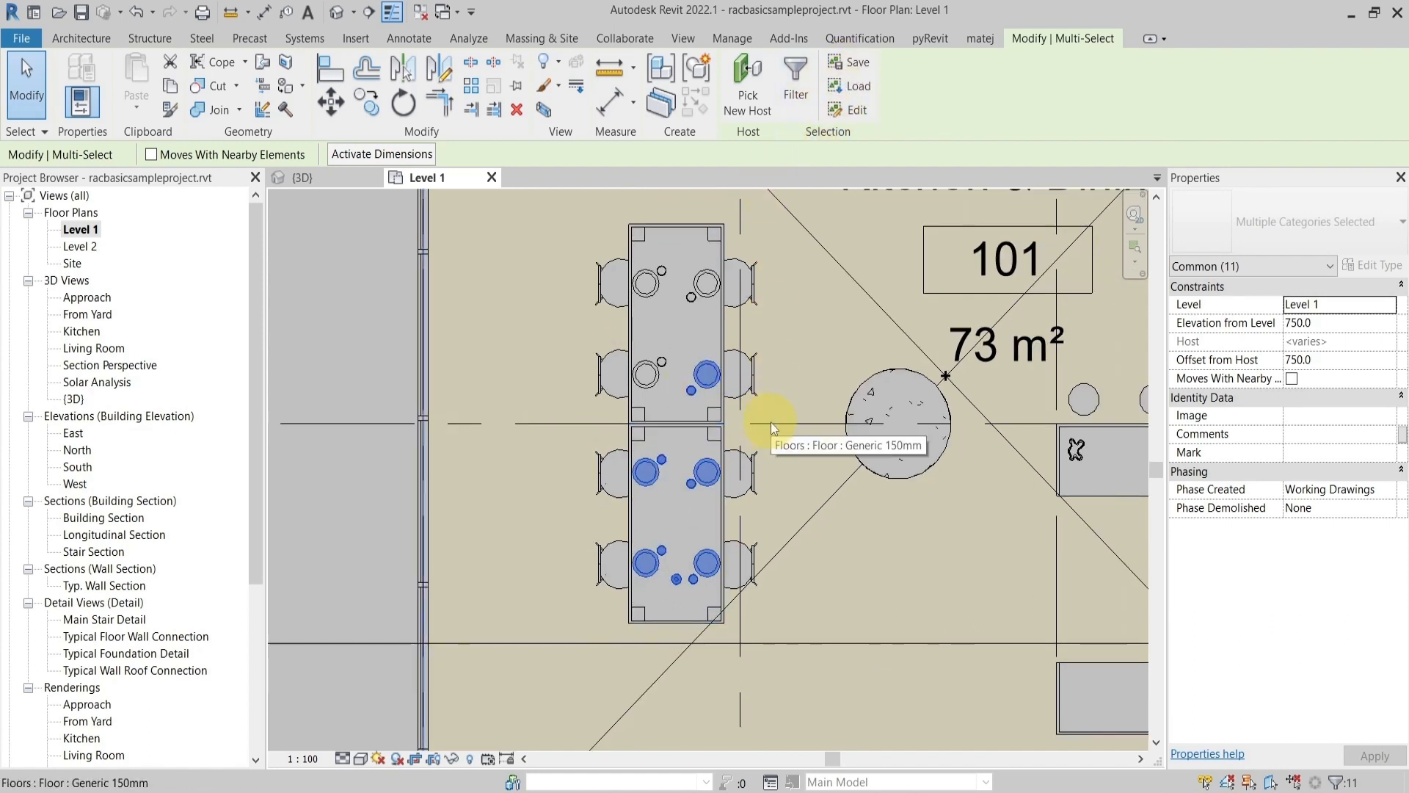
# Clear the selection and select every instance of the White Porcelain Plate visible in the view, starting from a plate on the lower table
pyautogui.press('Escape')
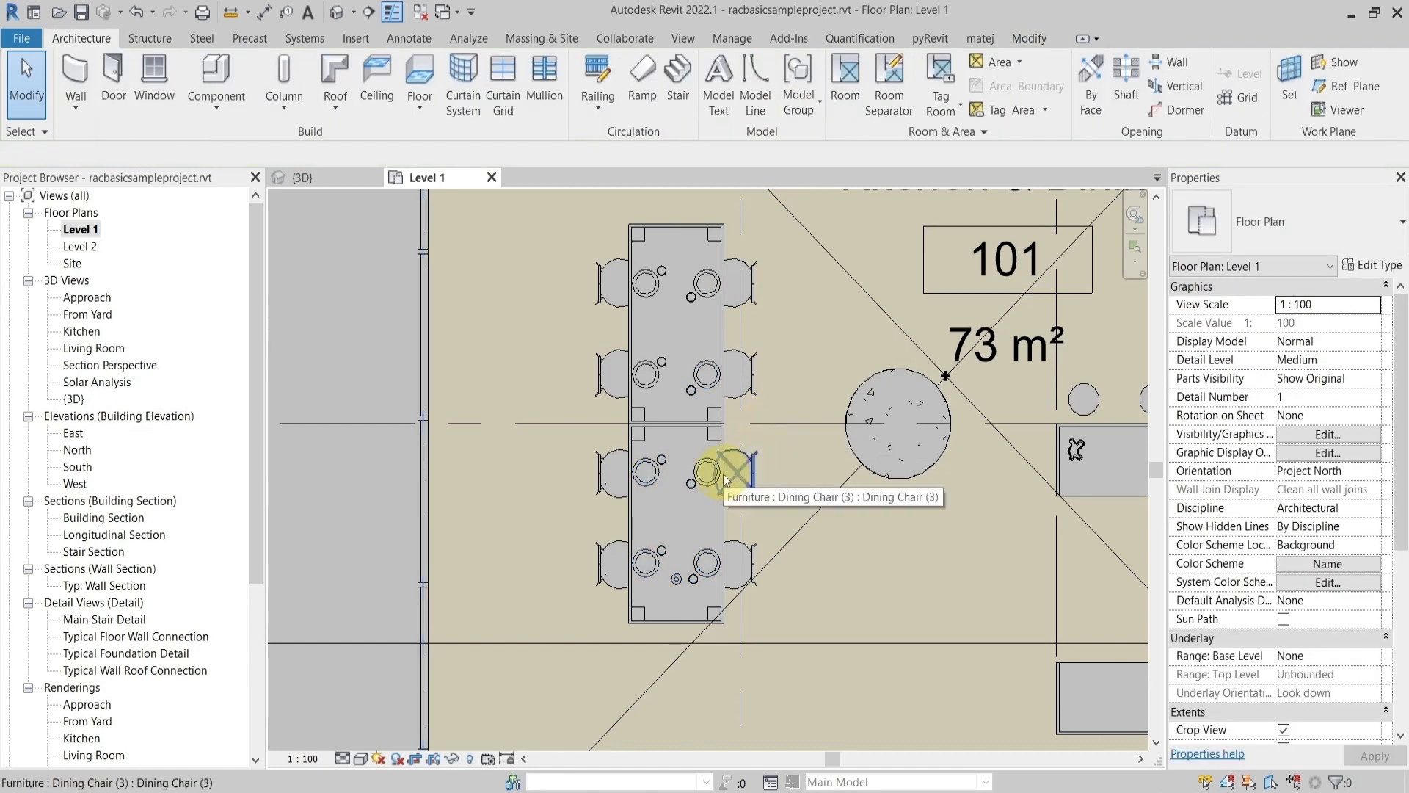
pyautogui.click(706, 480)
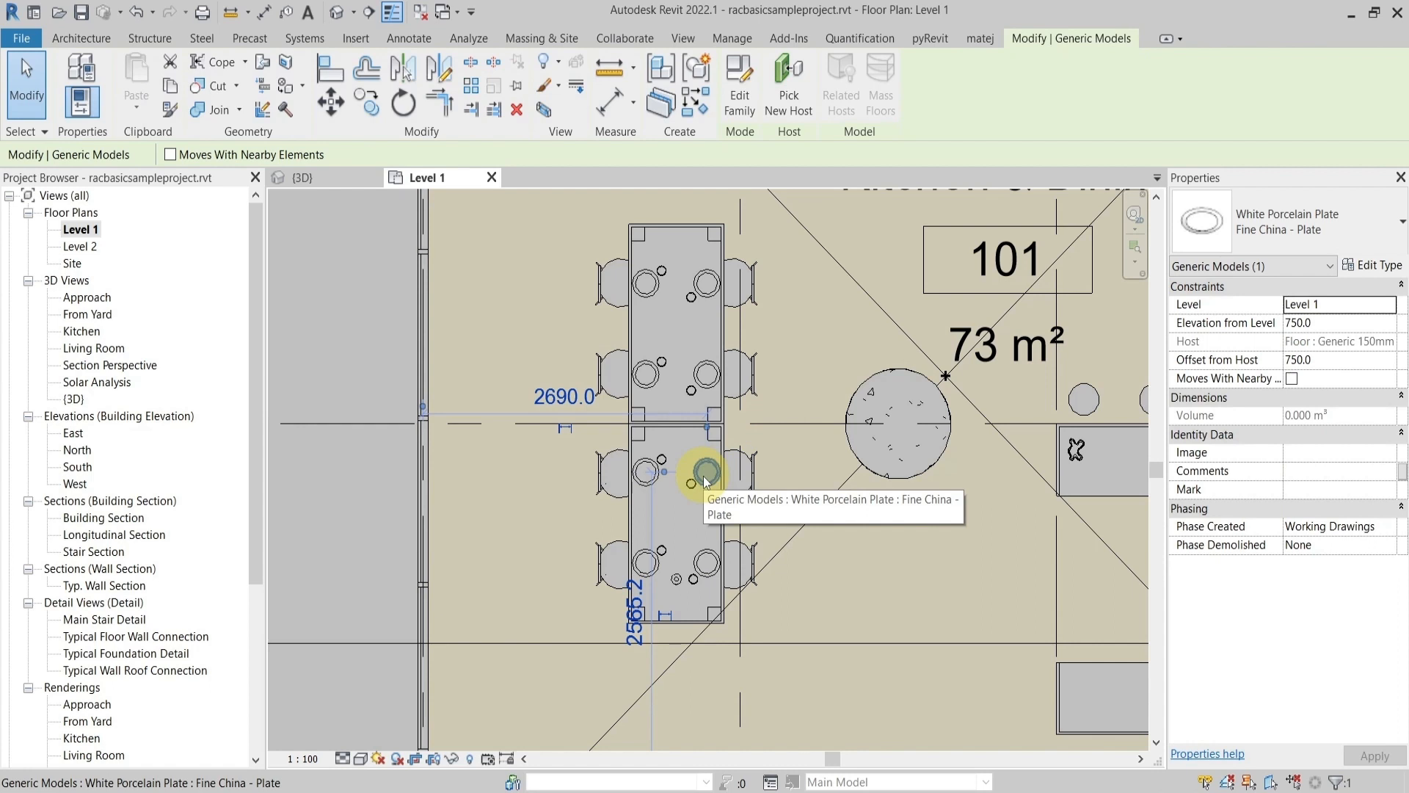
pyautogui.rightClick(706, 481)
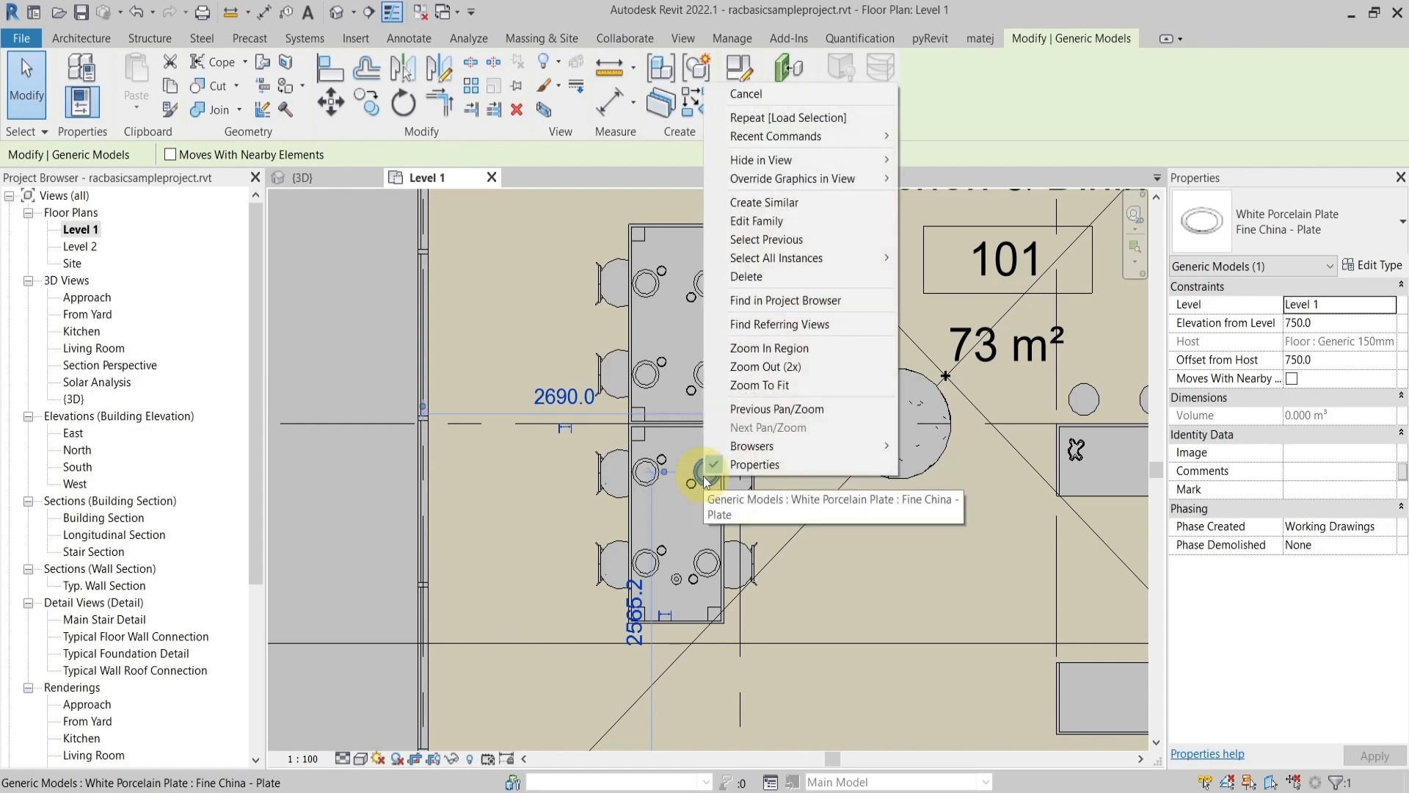
pyautogui.moveTo(769, 264)
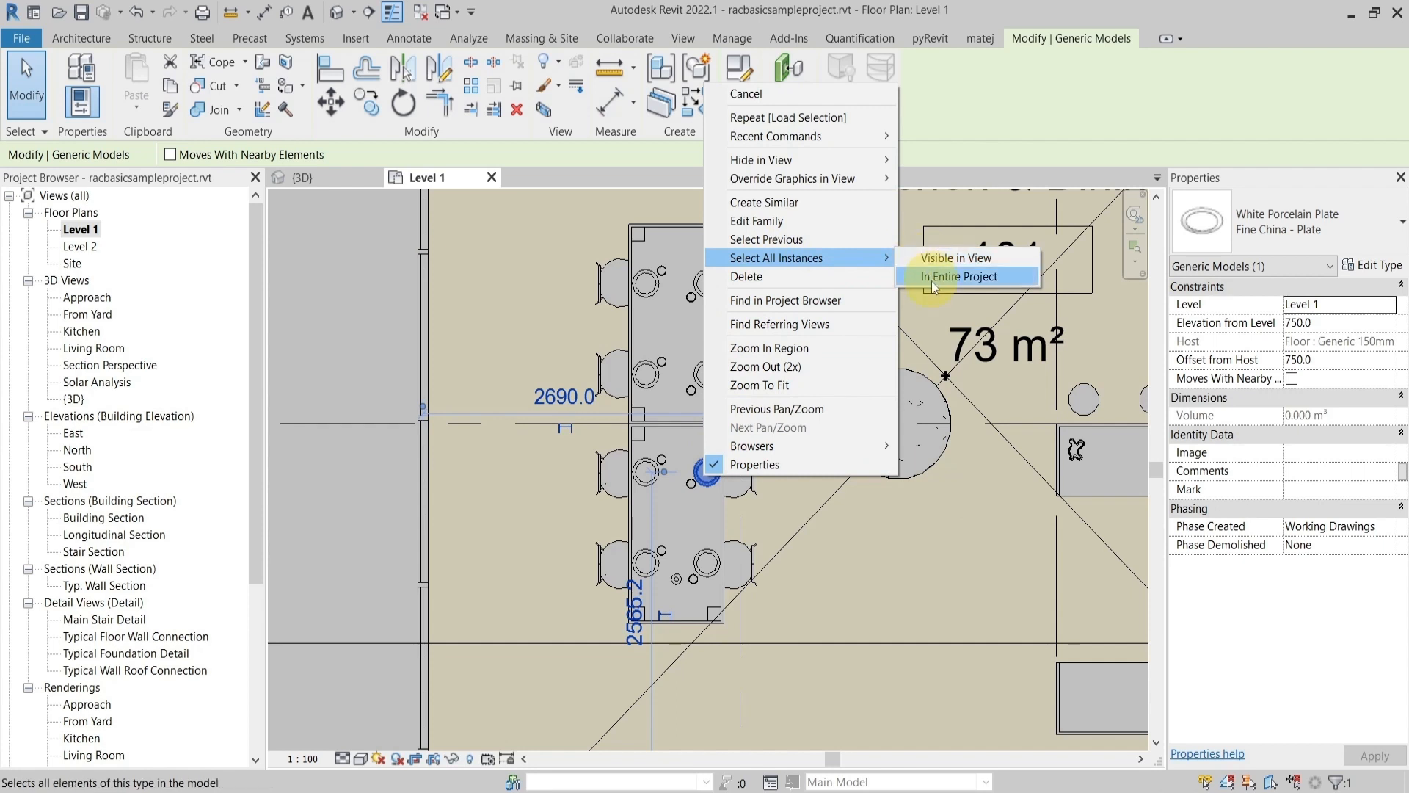
pyautogui.click(954, 258)
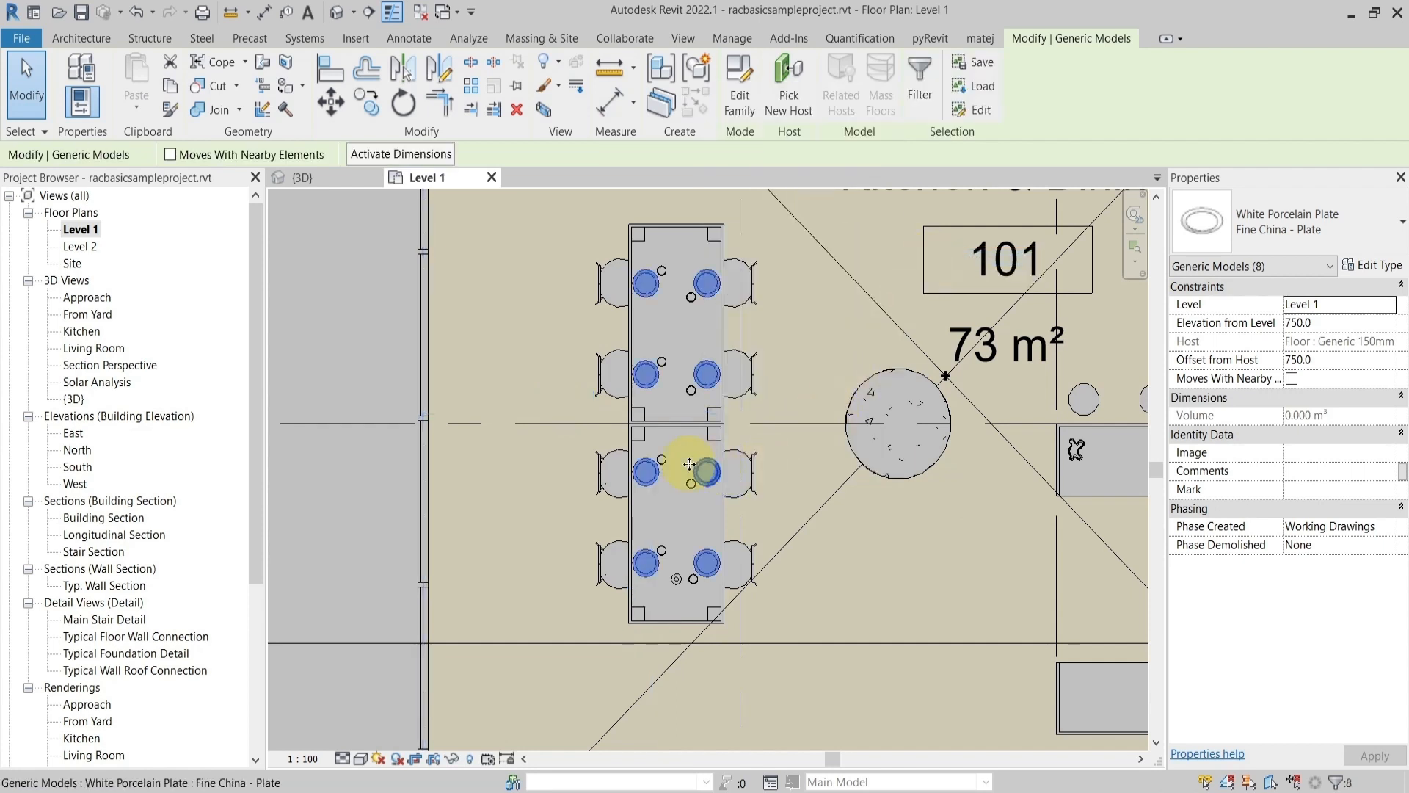
pyautogui.scroll(-5, 689, 466)
pyautogui.moveTo(835, 481); pyautogui.dragTo(763, 535, button='middle')
pyautogui.scroll(5, 708, 448)
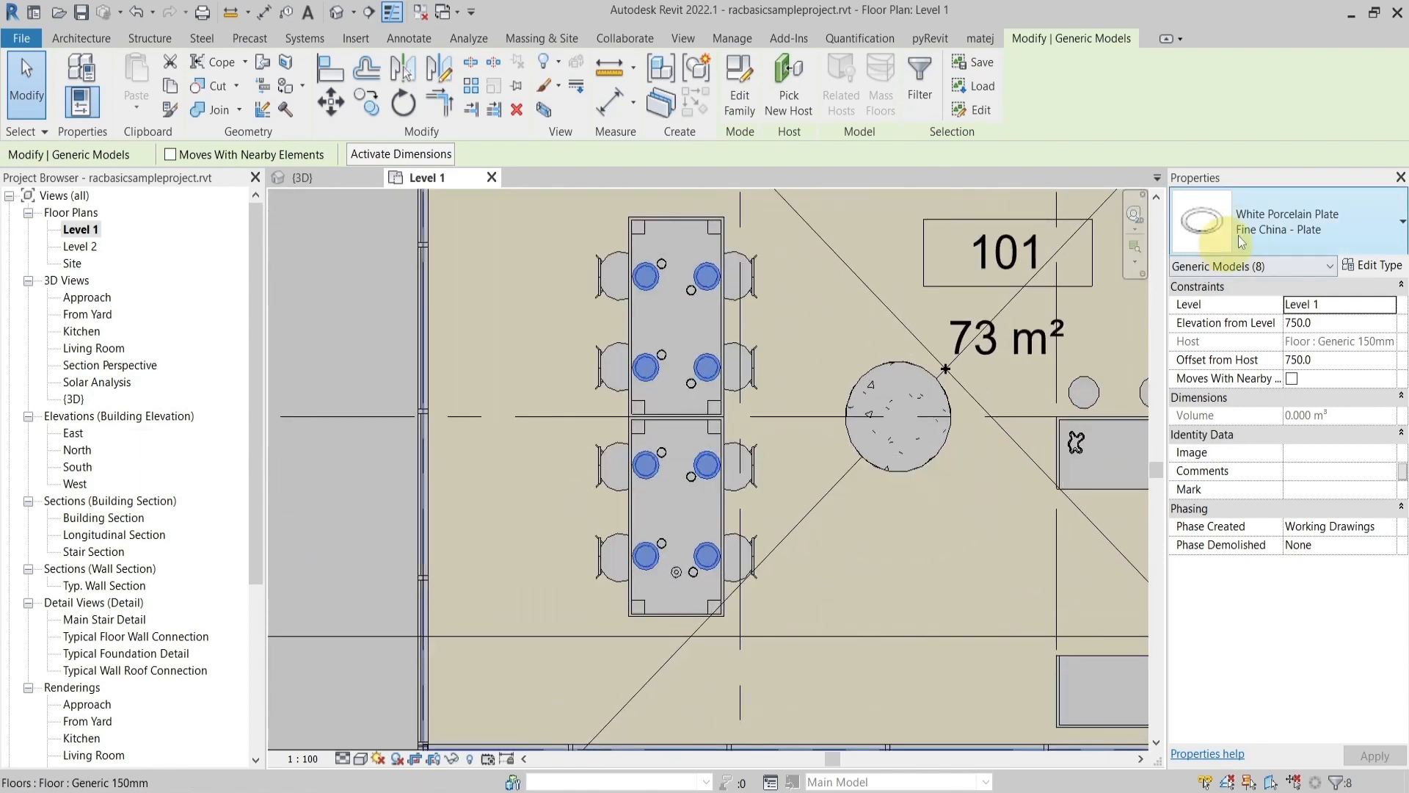
# Replace the selection with all Water Glass instances visible in the view, starting from a glass on the lower table
pyautogui.click(692, 477)
pyautogui.rightClick(692, 479)
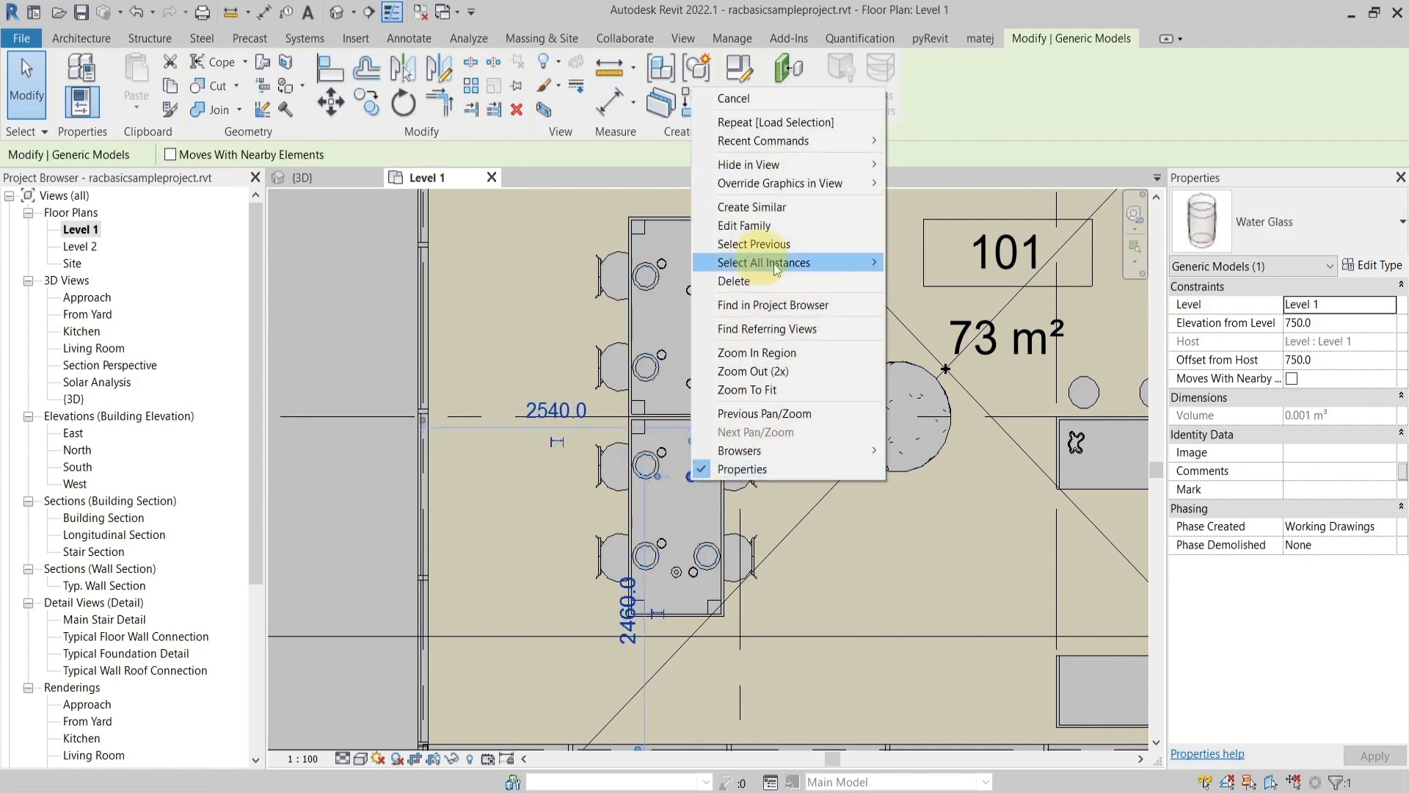
pyautogui.moveTo(774, 263)
pyautogui.click(919, 261)
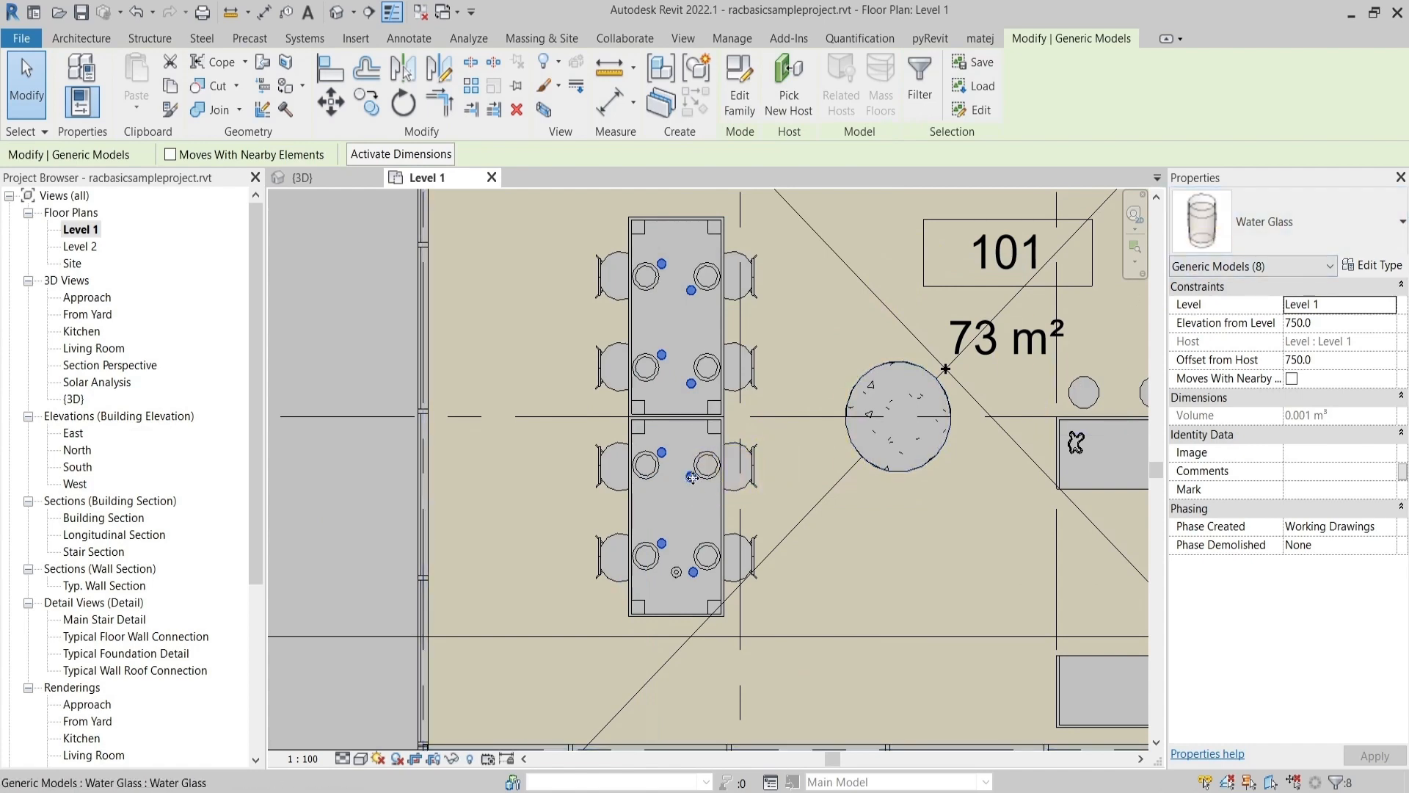
# Select all visible White Porcelain Plate instances again from the upper-left plate on the lower table, and clear the selection
pyautogui.scroll(3, 642, 461)
pyautogui.click(640, 460)
pyautogui.rightClick(640, 460)
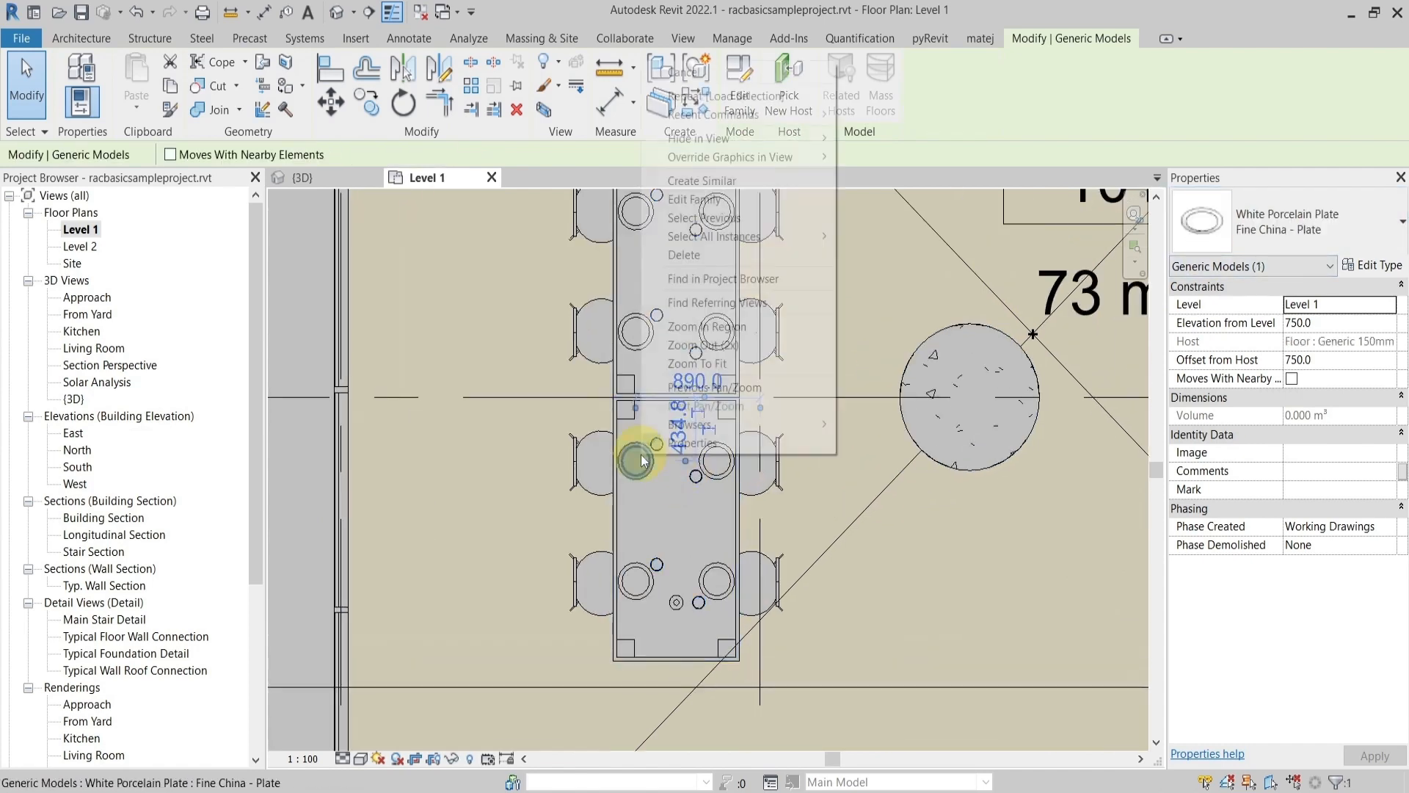
pyautogui.moveTo(737, 236)
pyautogui.click(867, 236)
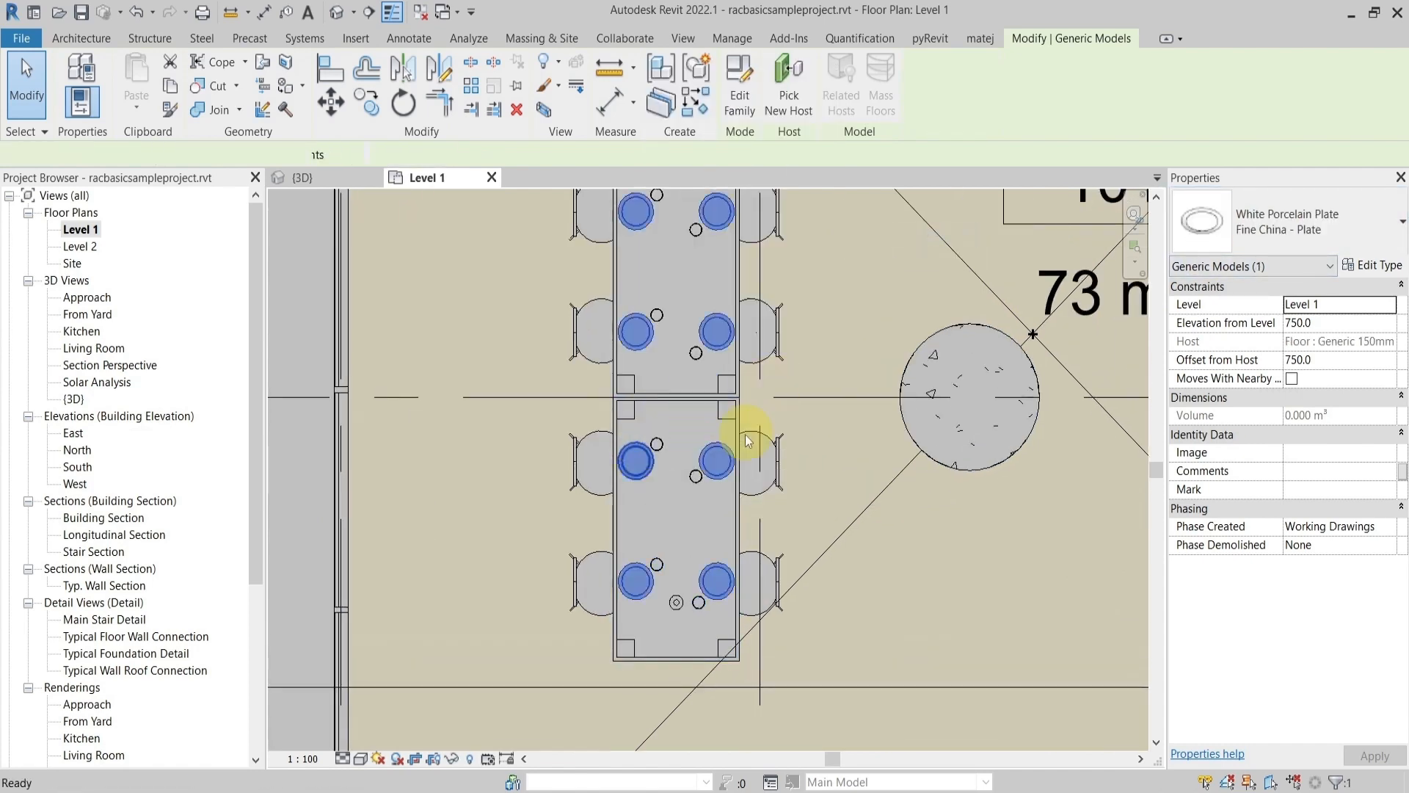
pyautogui.click(795, 513)
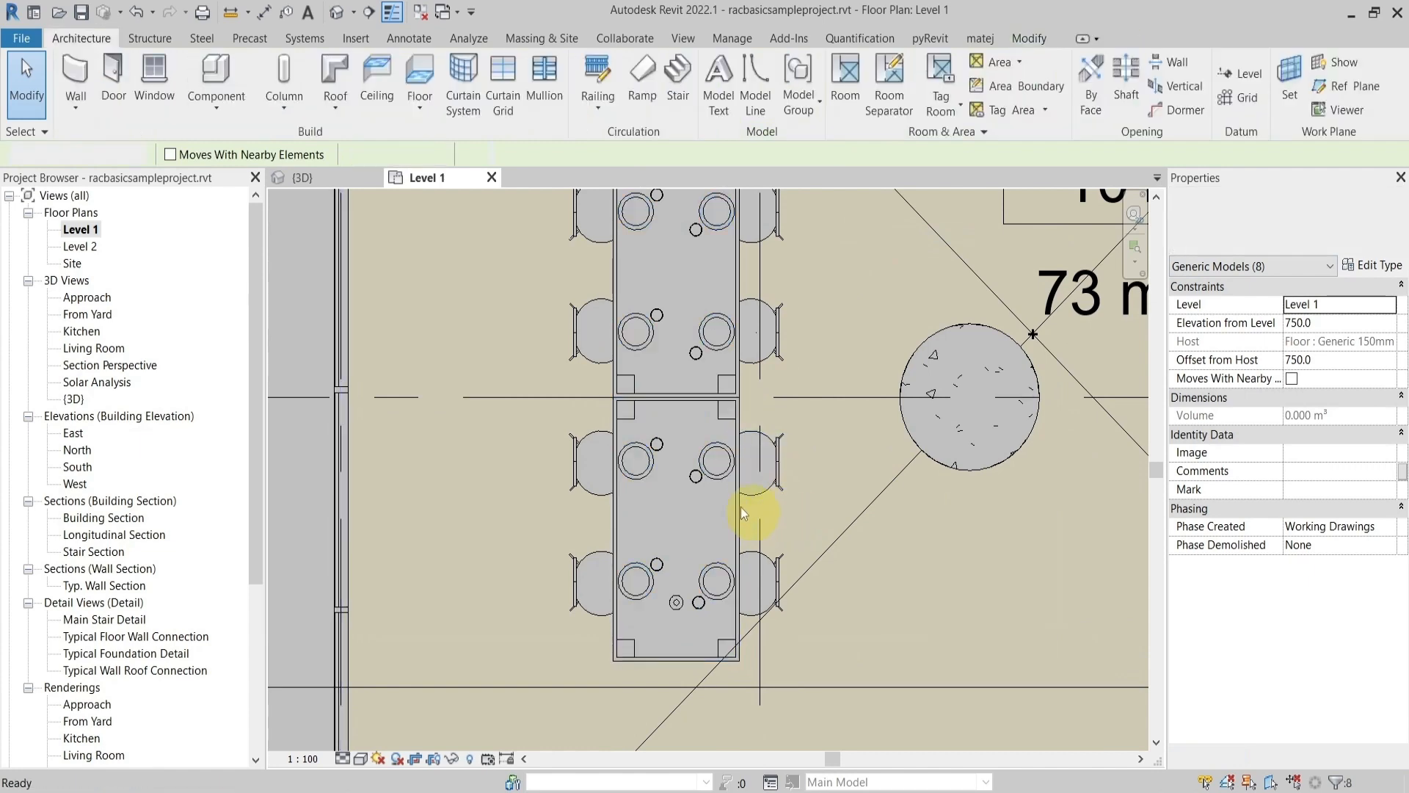
pyautogui.click(714, 468)
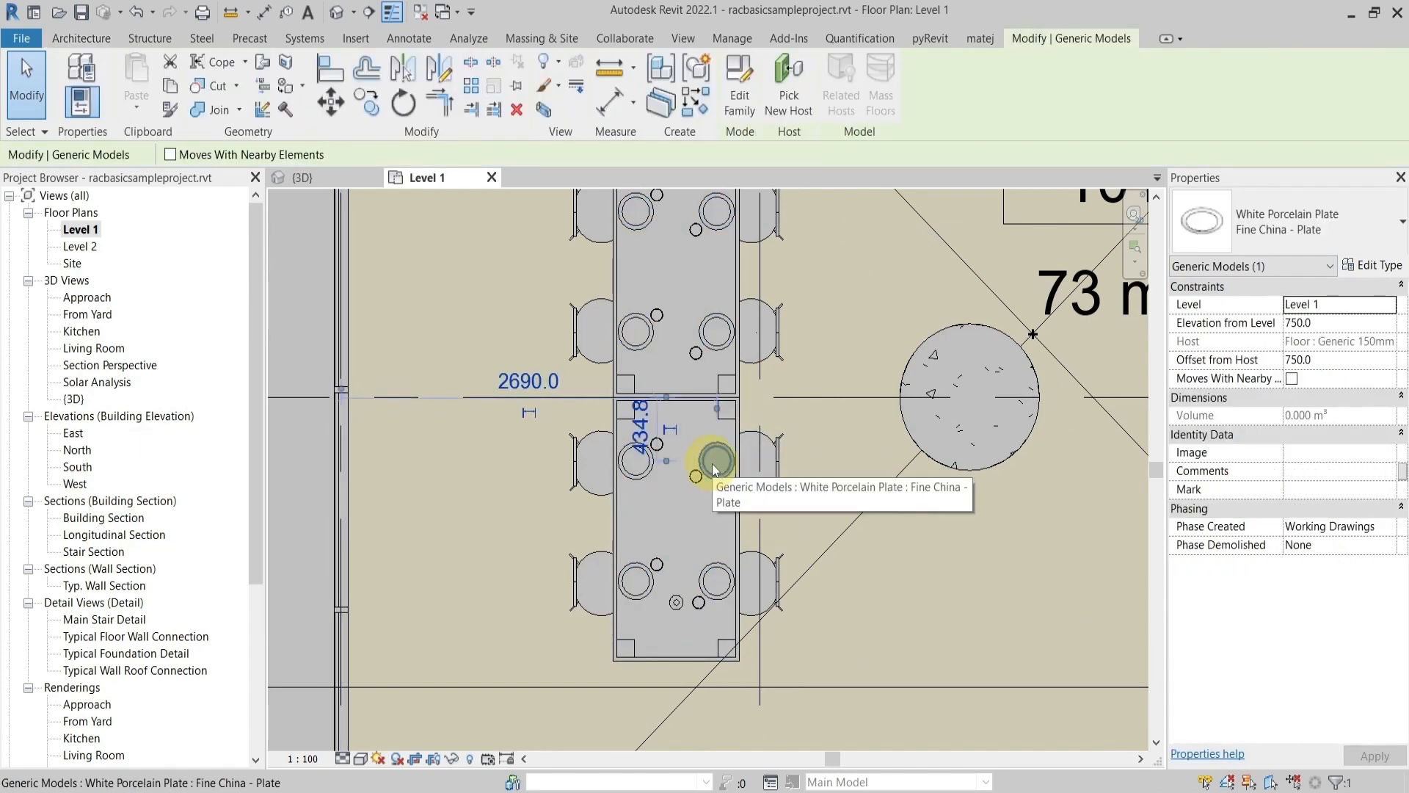
pyautogui.rightClick(715, 469)
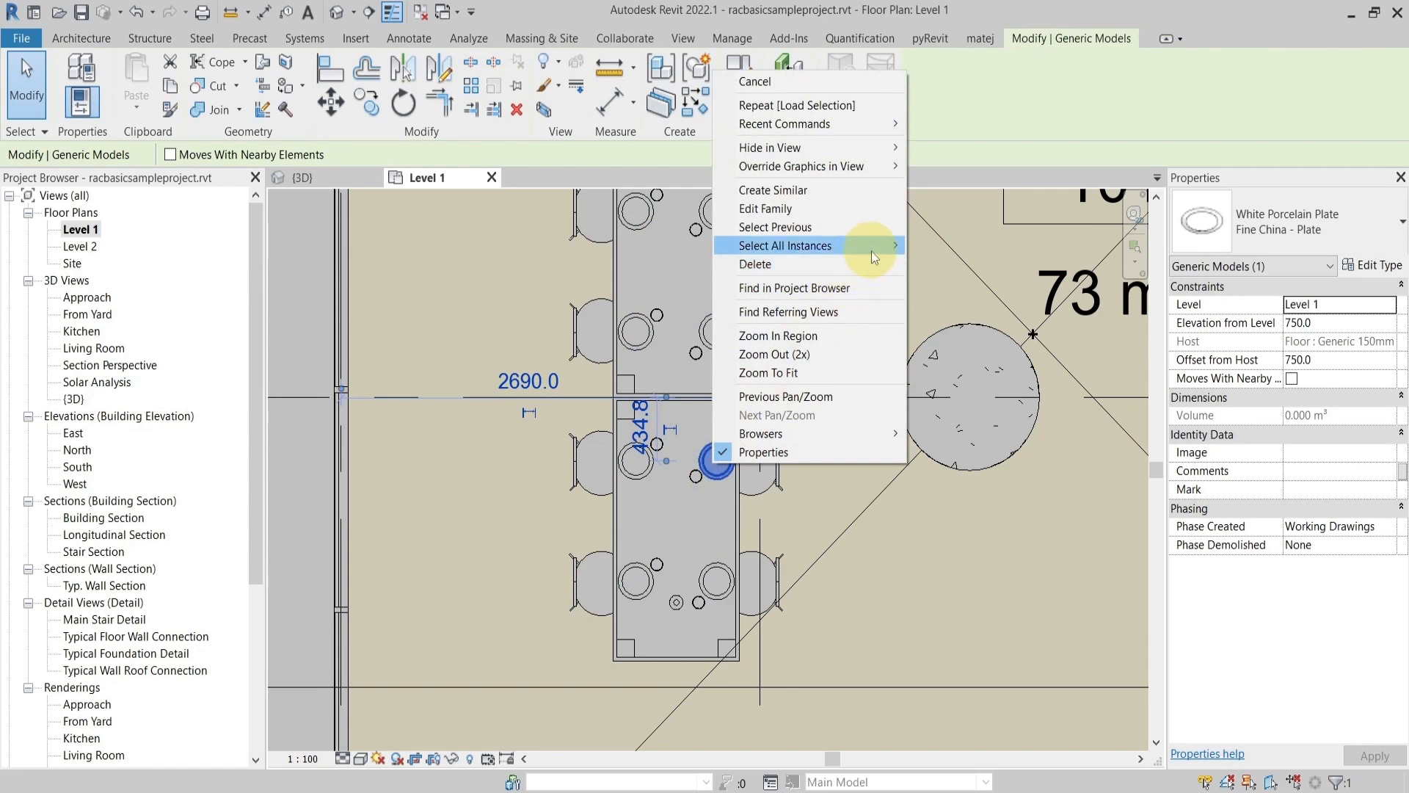
pyautogui.moveTo(870, 247)
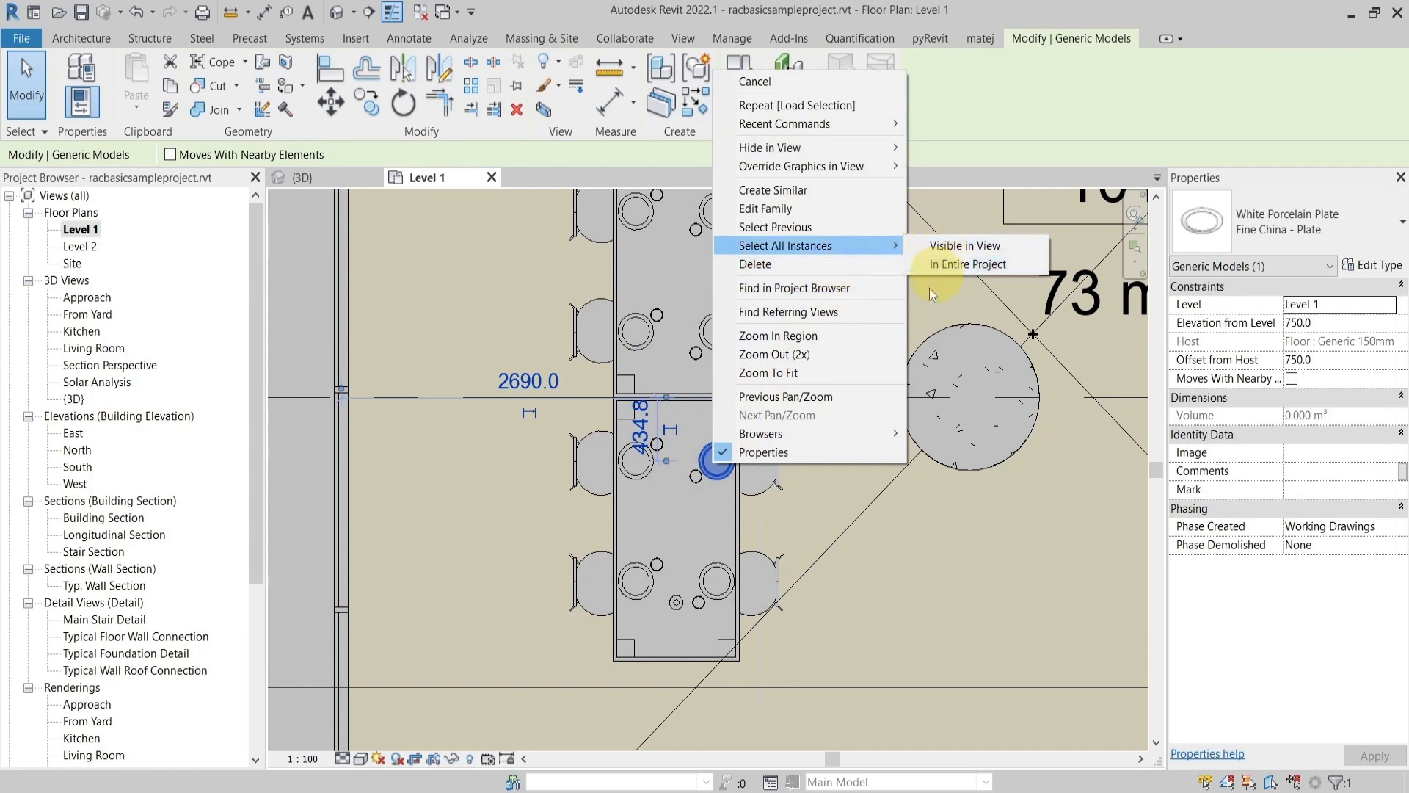
pyautogui.press('Escape')
pyautogui.press('Escape')
# Select both dining tables with their chairs and tableware in Kitchen & Dining, and filter the selection to Furniture only
pyautogui.scroll(-5, 702, 473)
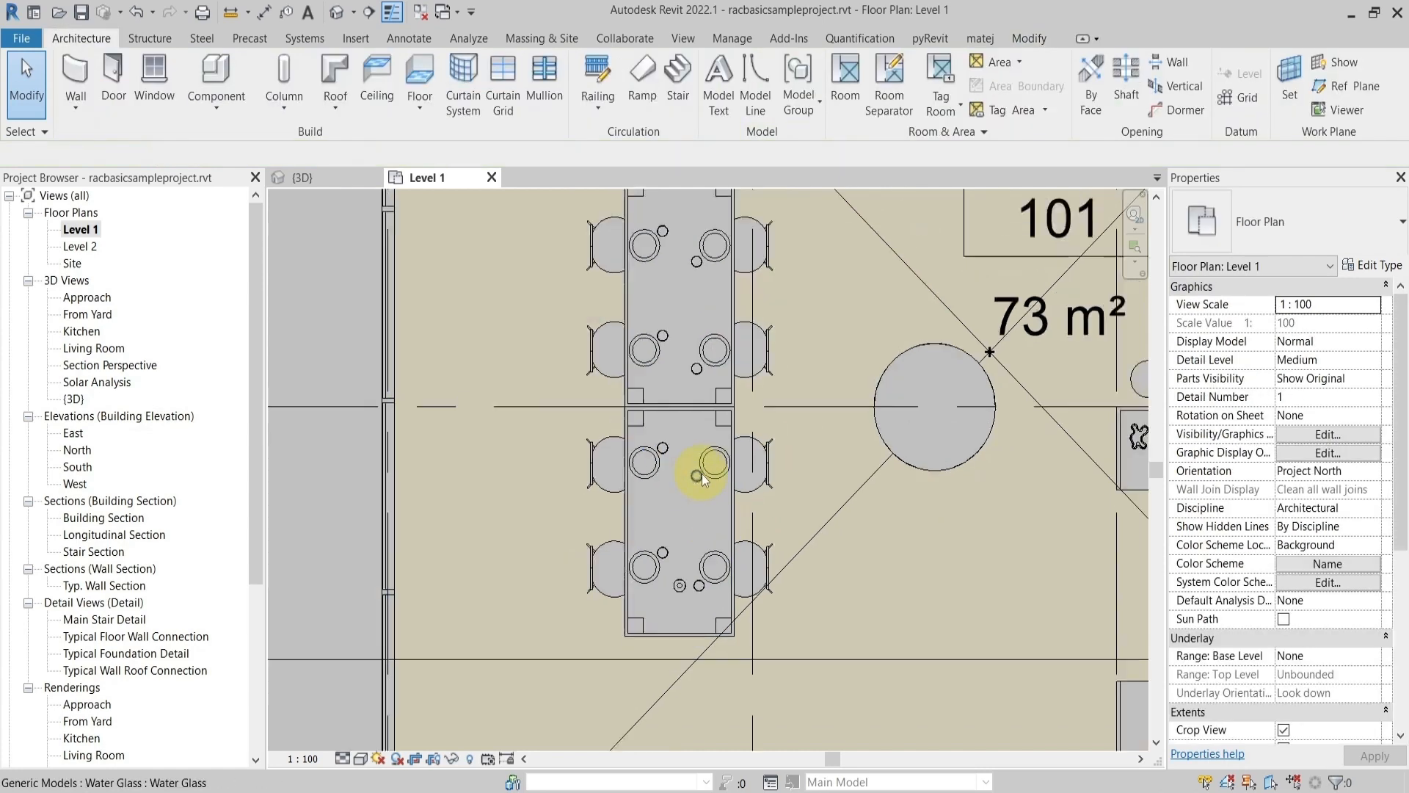
pyautogui.moveTo(787, 479); pyautogui.dragTo(609, 475, button='middle')
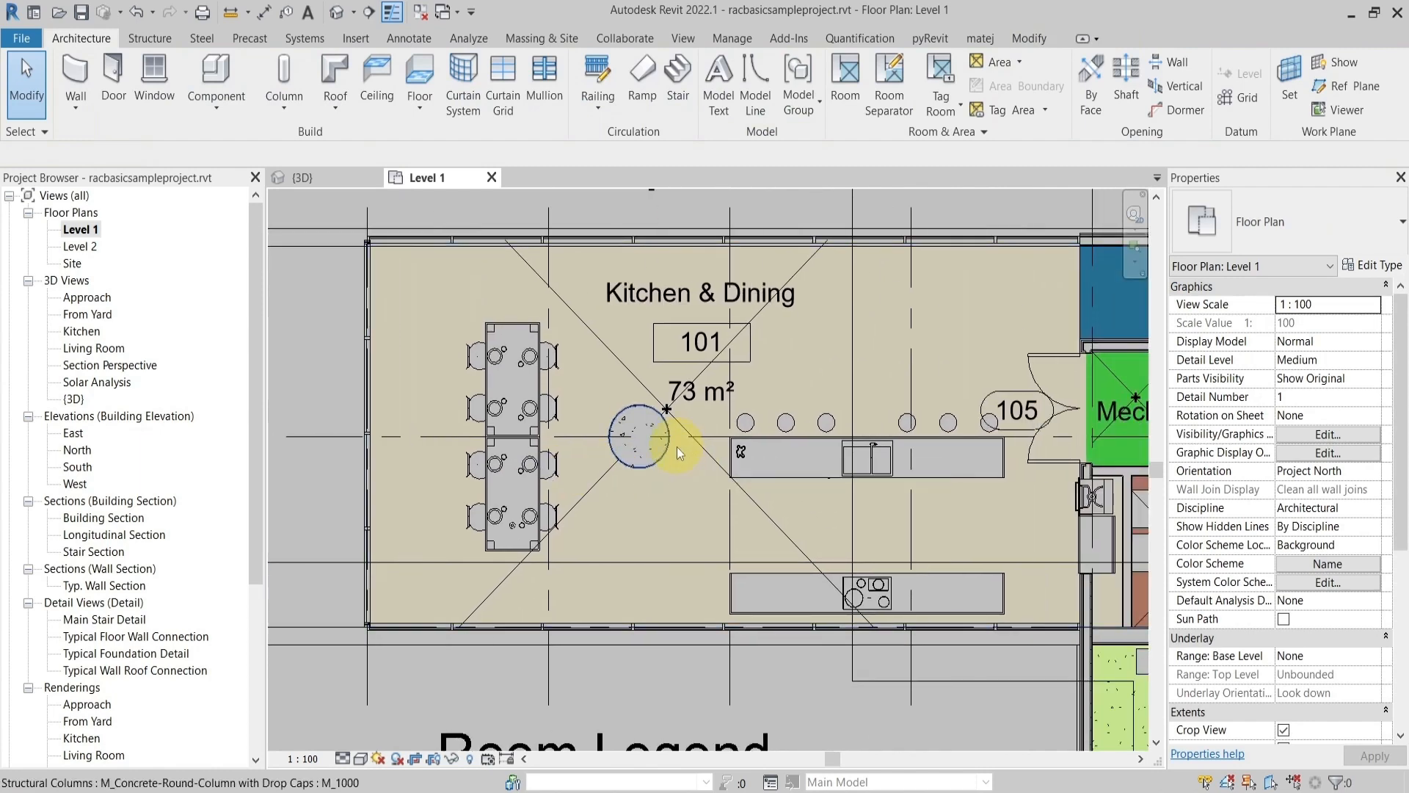
pyautogui.scroll(-2, 679, 449)
pyautogui.scroll(3, 563, 390)
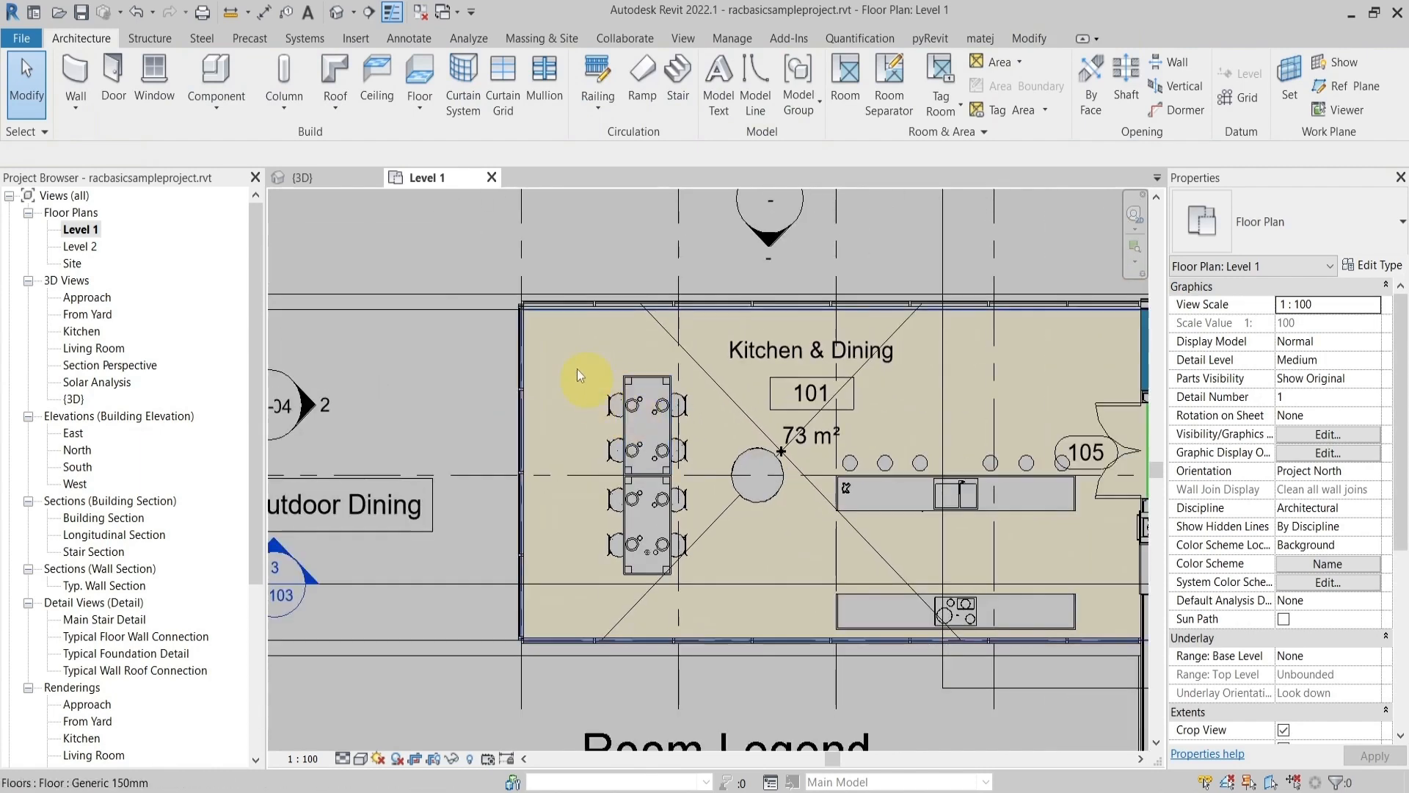
pyautogui.moveTo(597, 376); pyautogui.dragTo(729, 623)
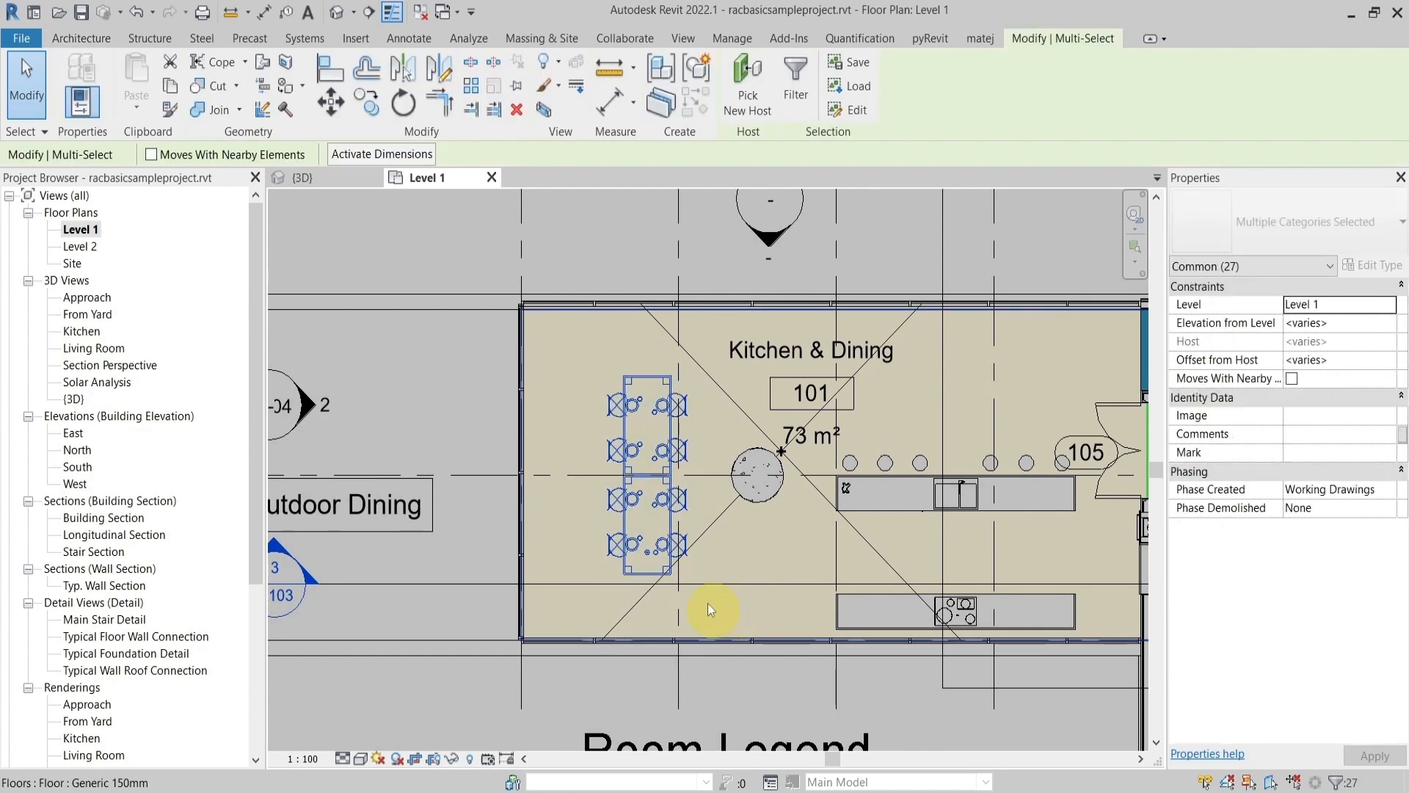
pyautogui.click(800, 86)
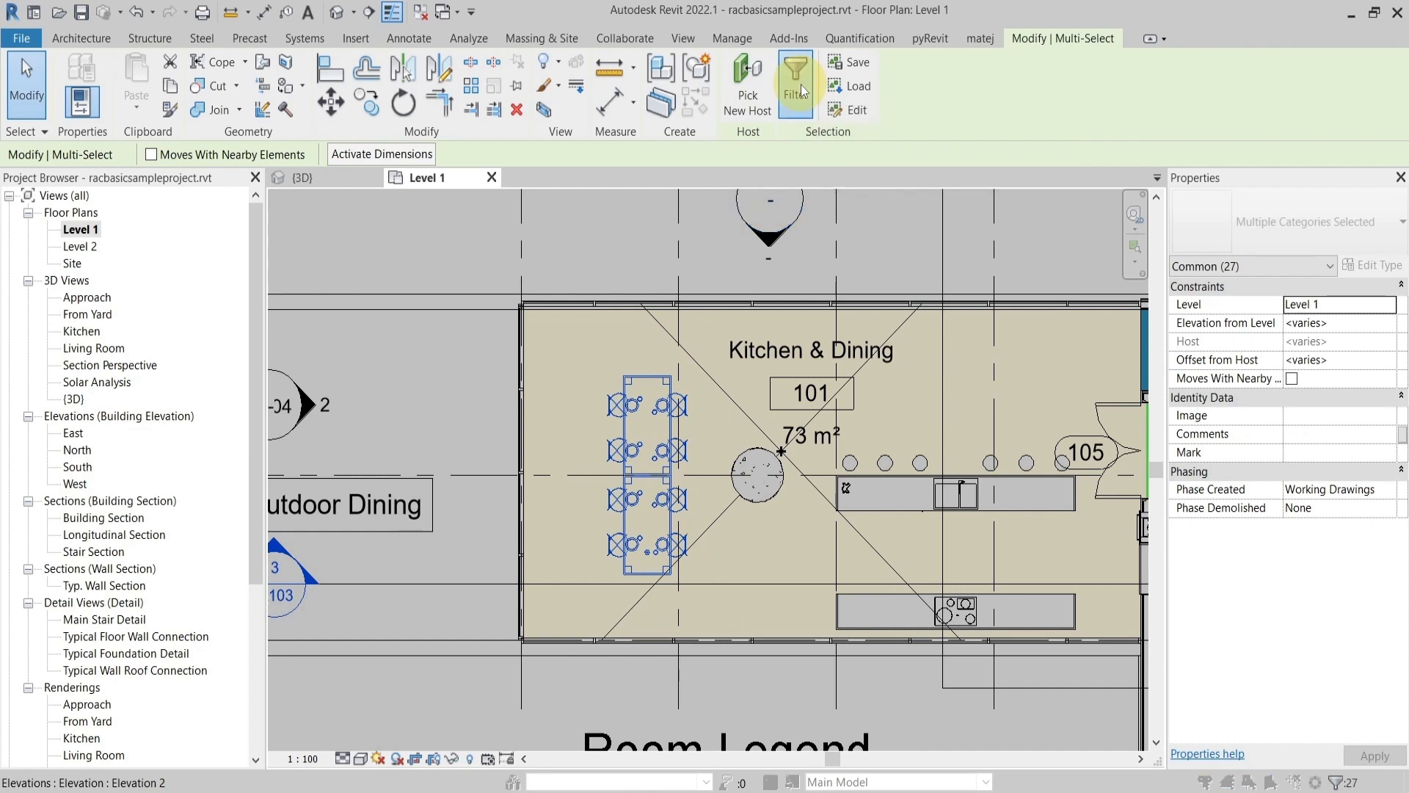
pyautogui.click(798, 319)
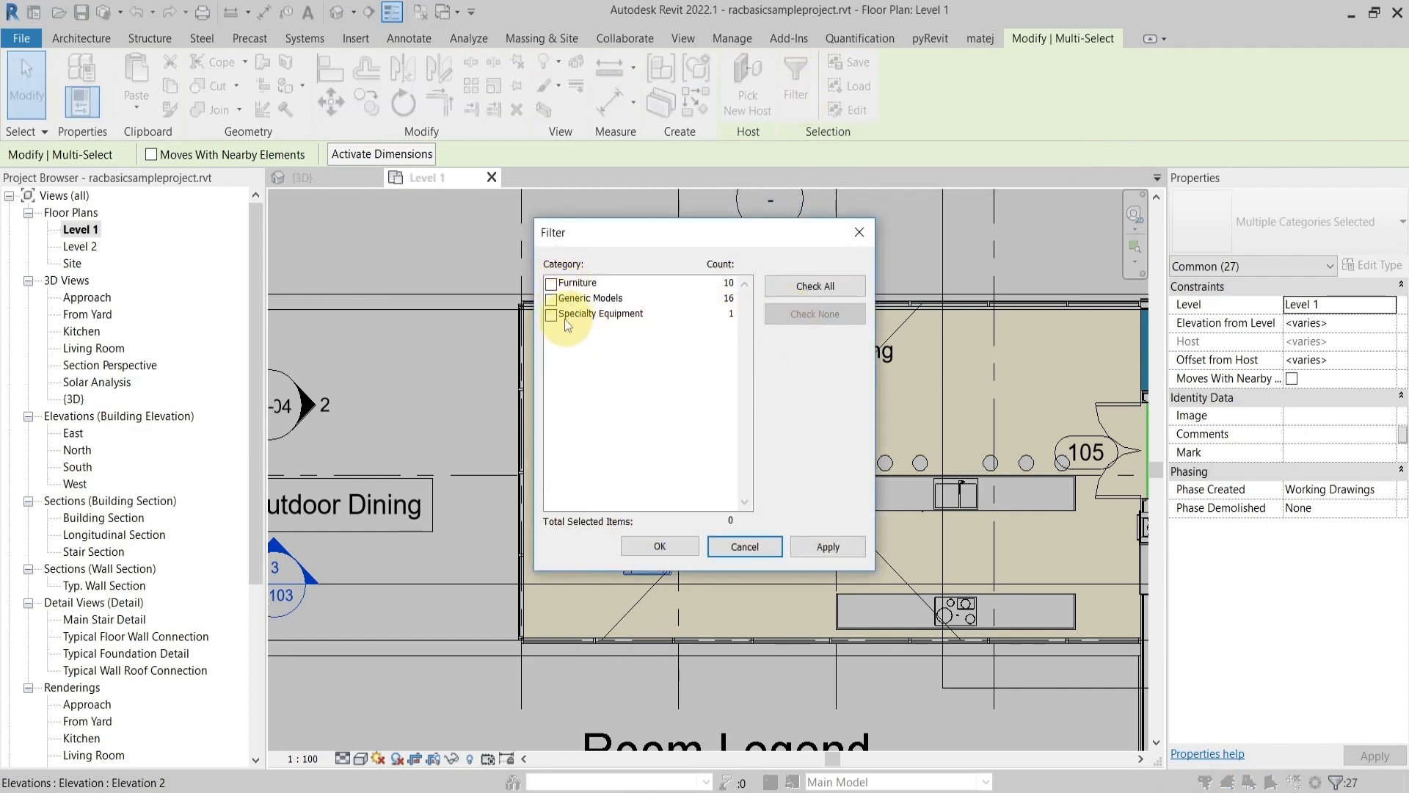
pyautogui.click(551, 284)
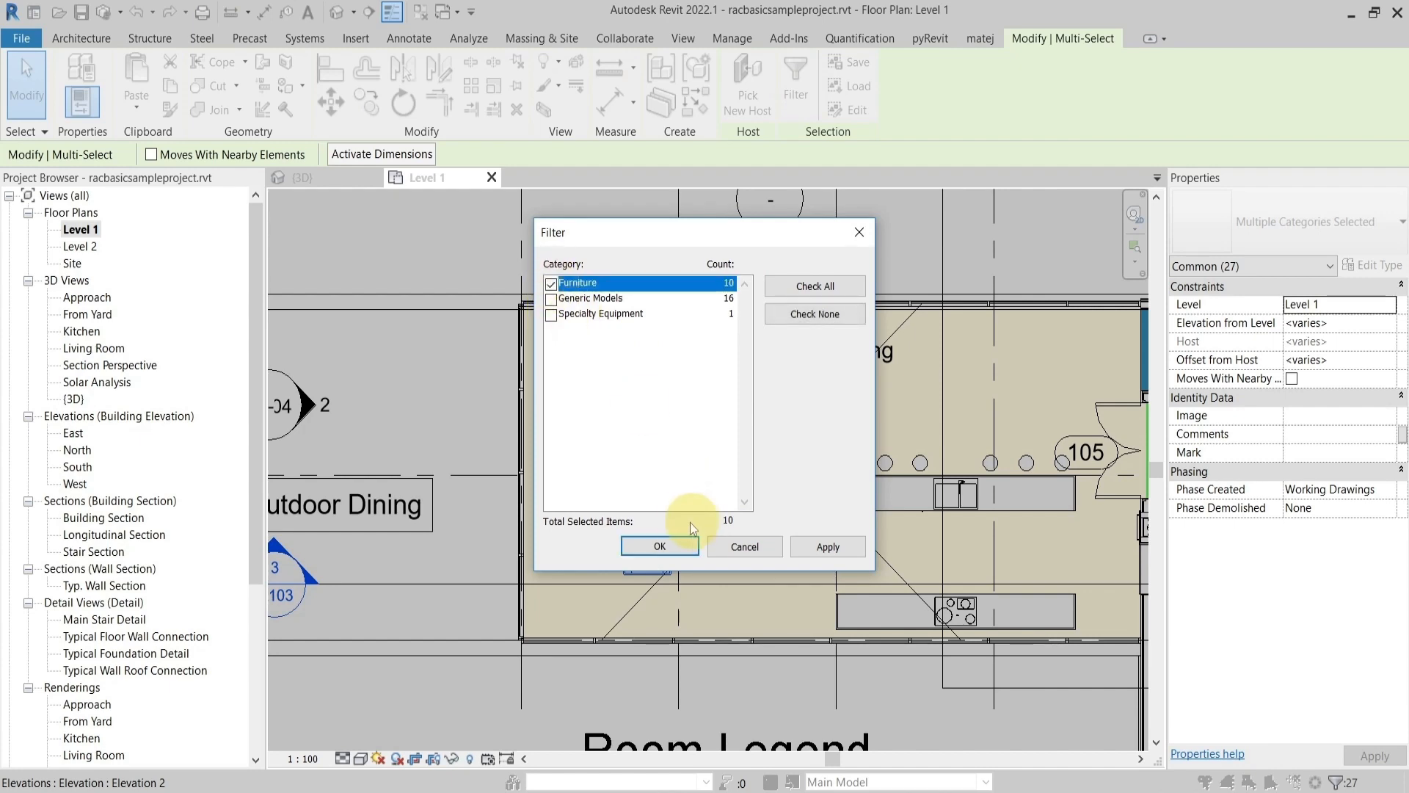
pyautogui.click(660, 546)
# Window-select from Kitchen & Dining across to the Bath and Laundry, filter the selection to Doors only, and clear it
pyautogui.scroll(-3, 682, 505)
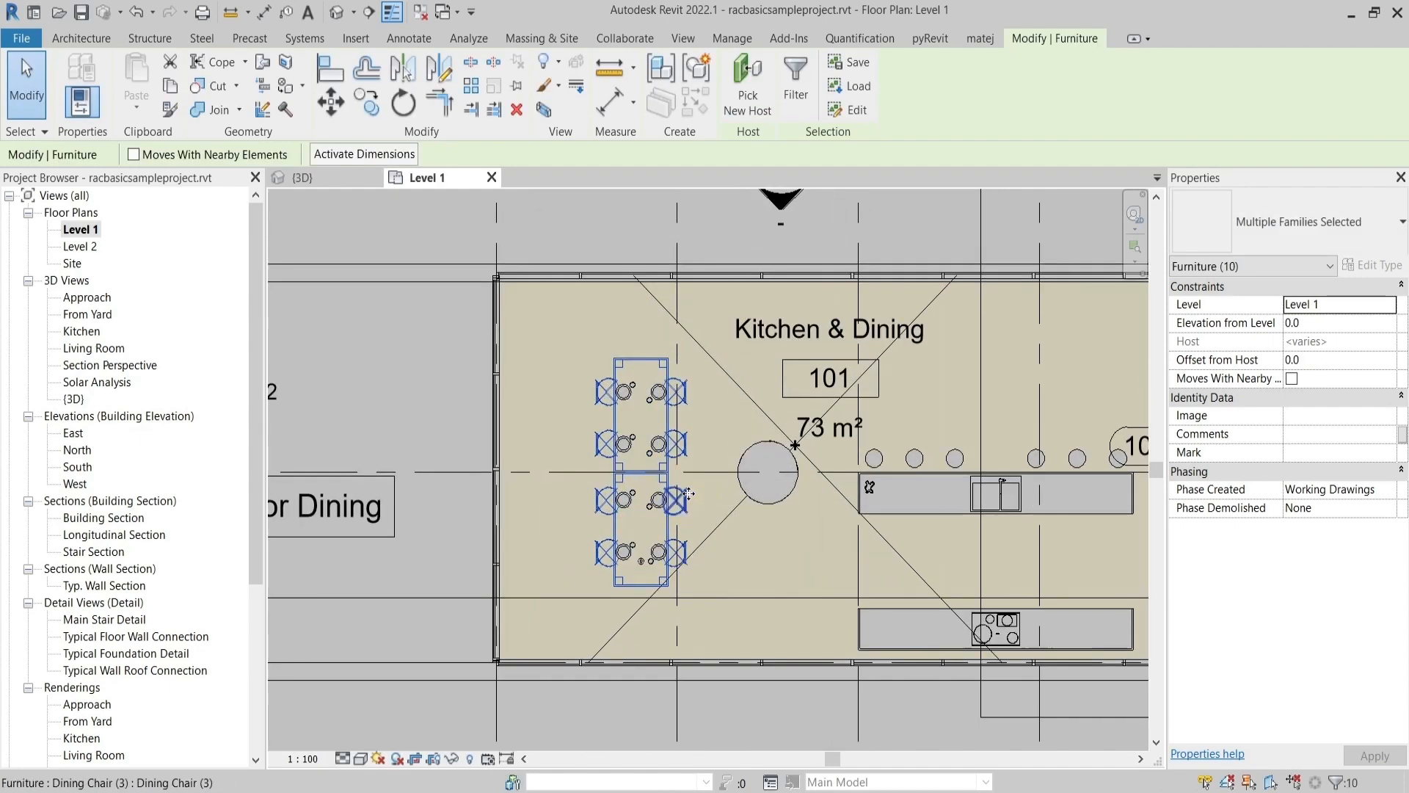
pyautogui.moveTo(772, 497); pyautogui.dragTo(606, 468, button='middle')
pyautogui.click(545, 403)
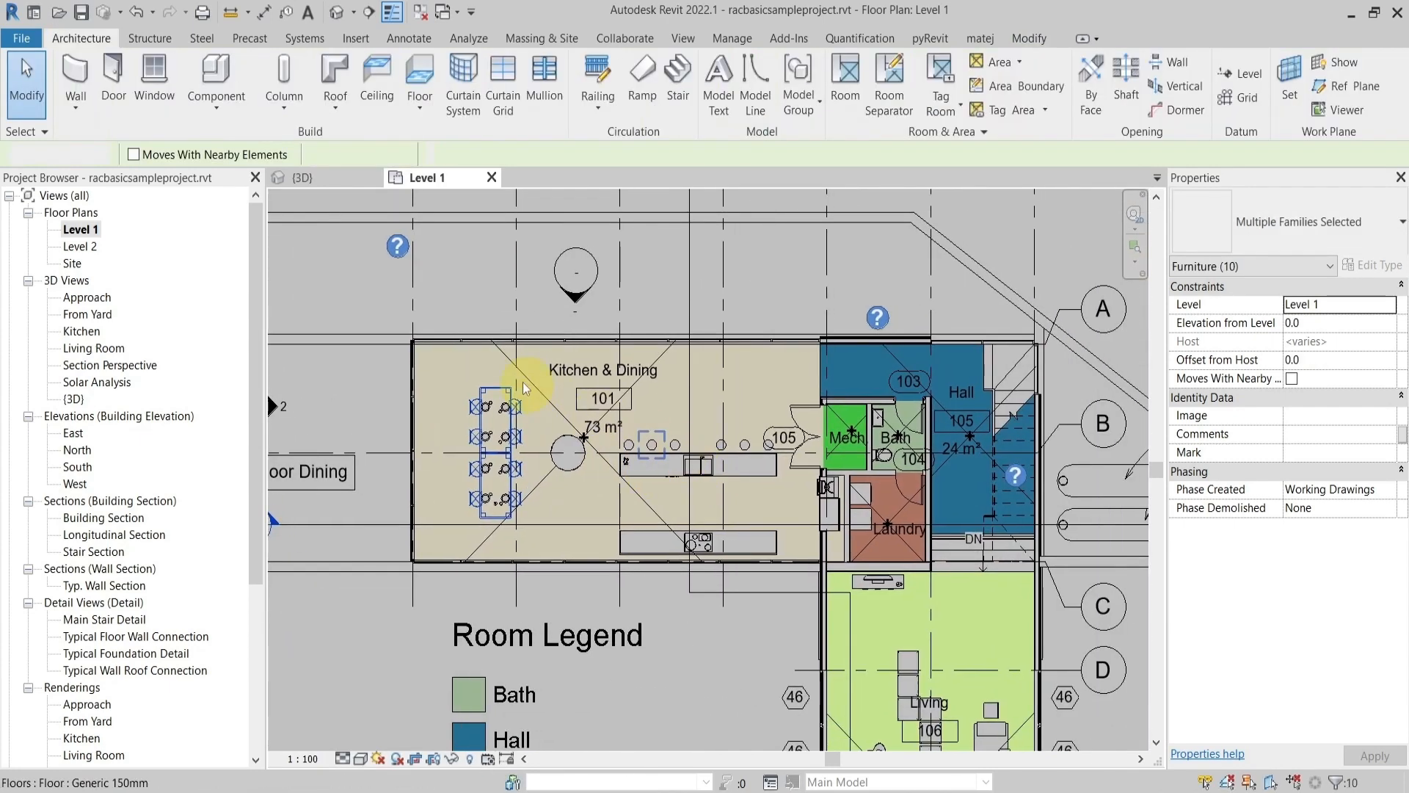
pyautogui.moveTo(437, 322); pyautogui.dragTo(948, 595)
pyautogui.click(815, 83)
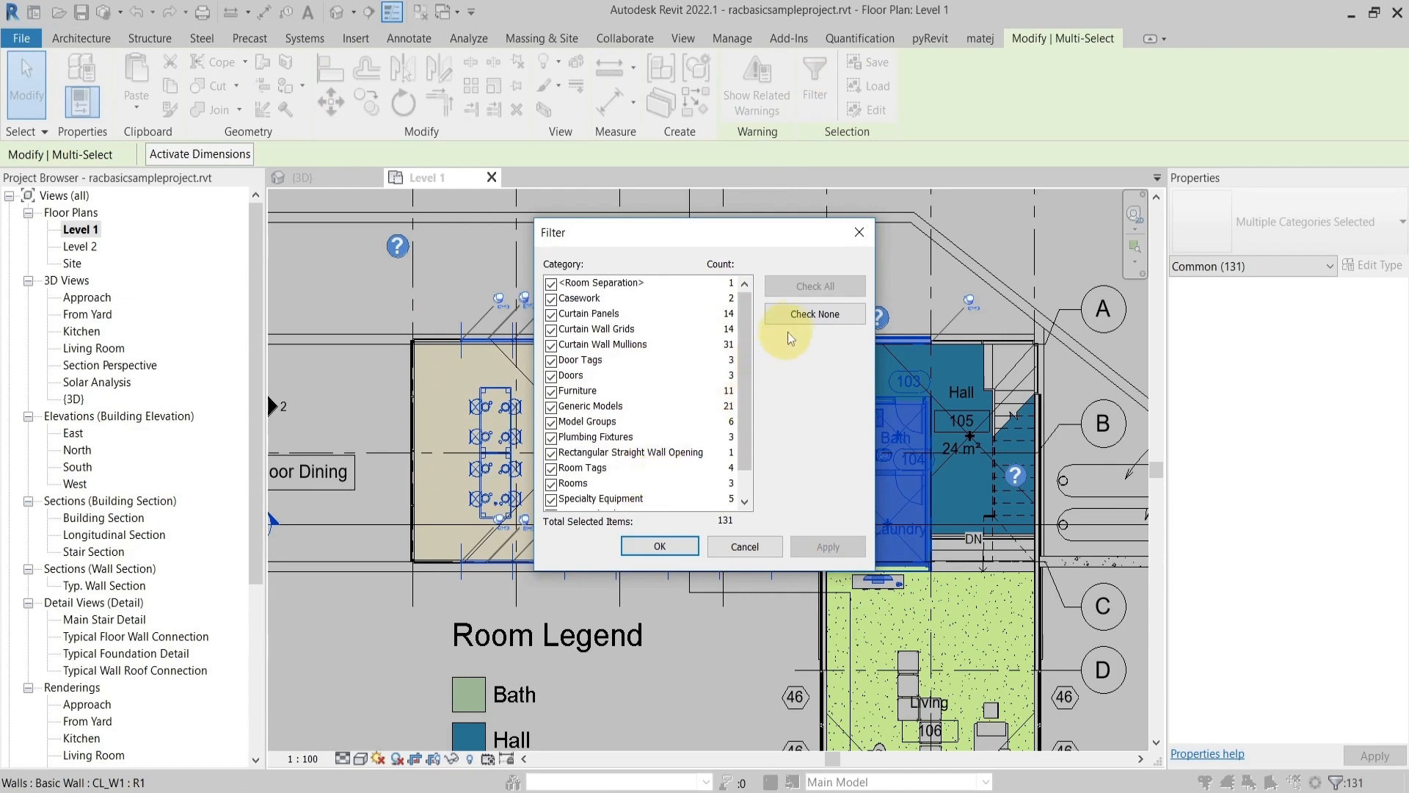
pyautogui.click(804, 314)
pyautogui.click(551, 376)
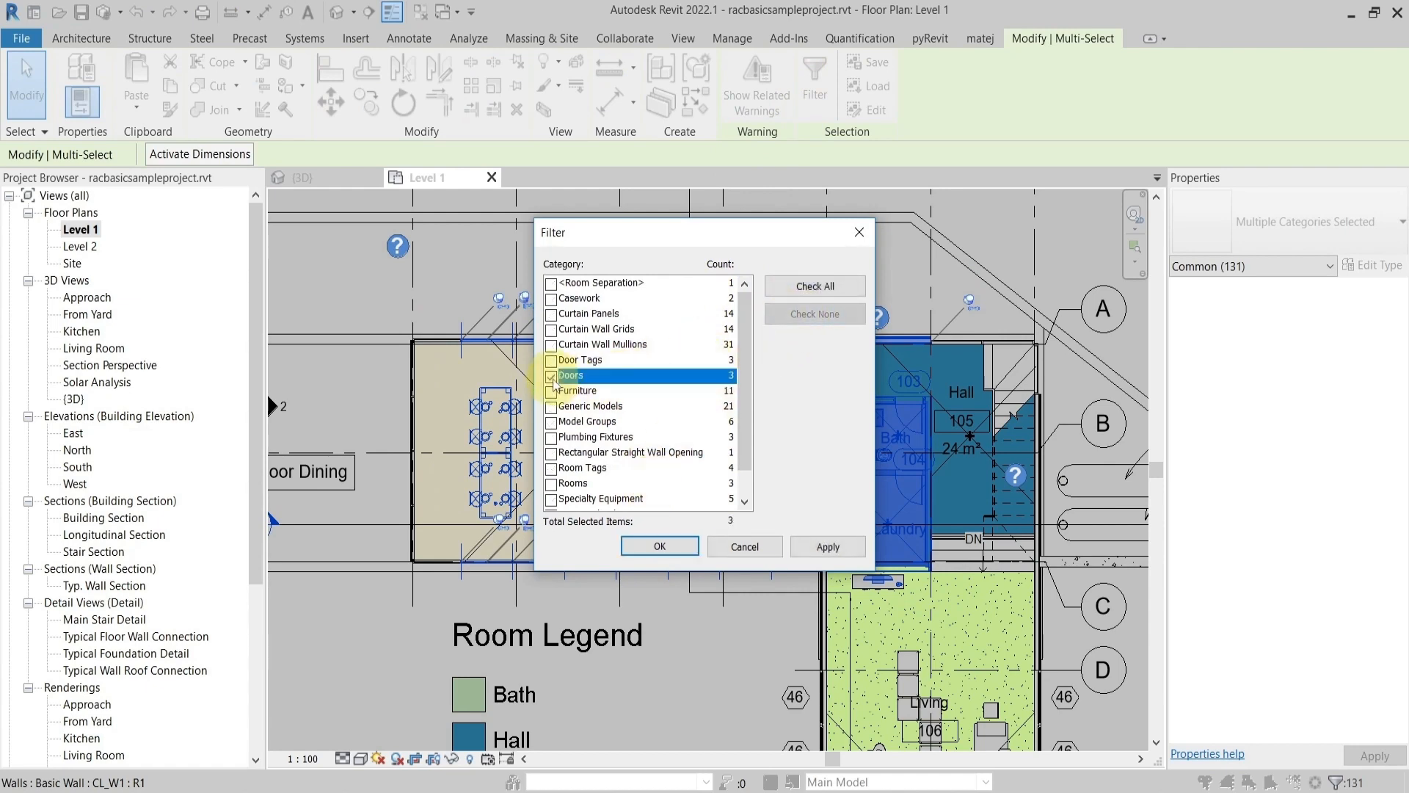
pyautogui.click(659, 546)
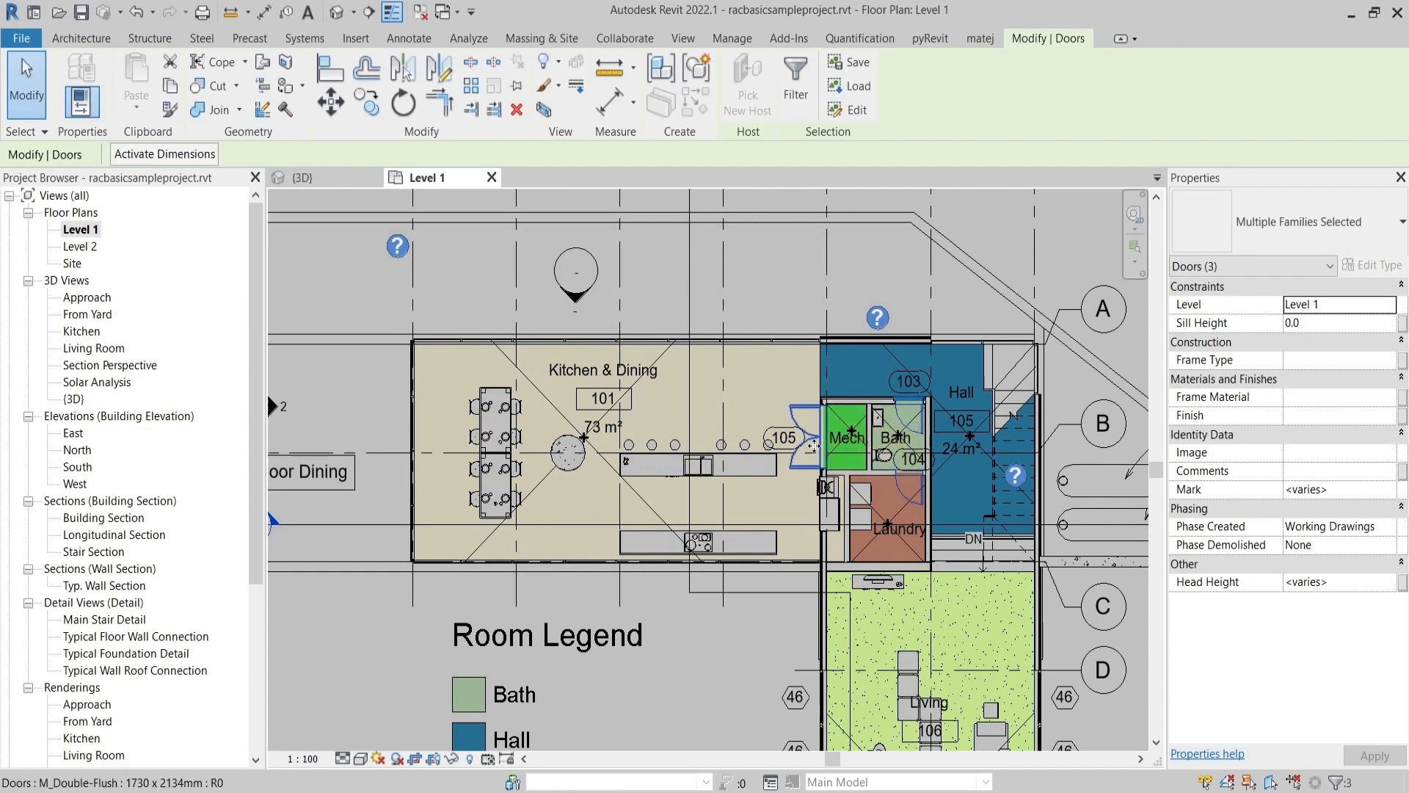
pyautogui.click(827, 486)
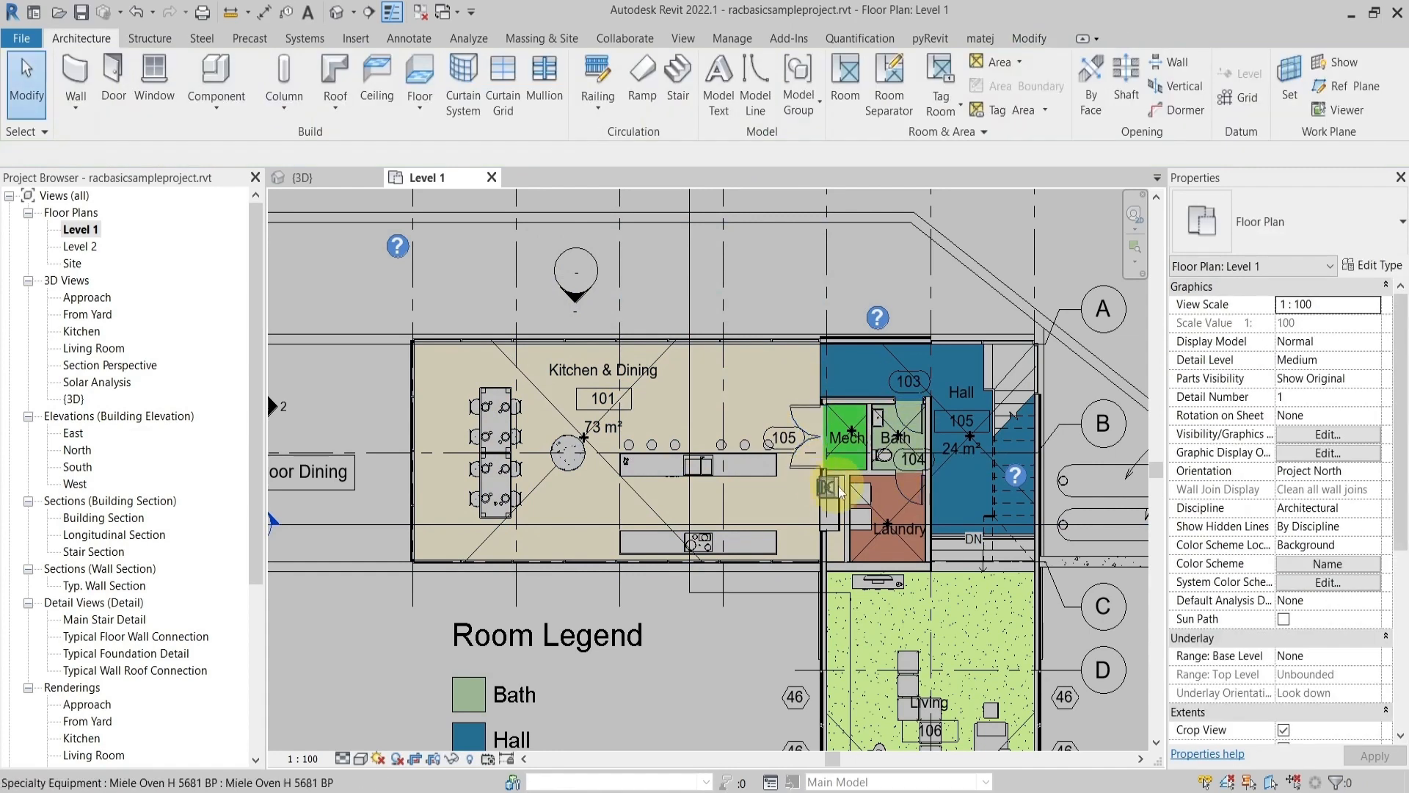
# Inspect the Single-Flush door between the Bath and Laundry by selecting it, and clear the selection
pyautogui.moveTo(831, 478); pyautogui.dragTo(754, 454, button='middle')
pyautogui.scroll(1, 832, 474)
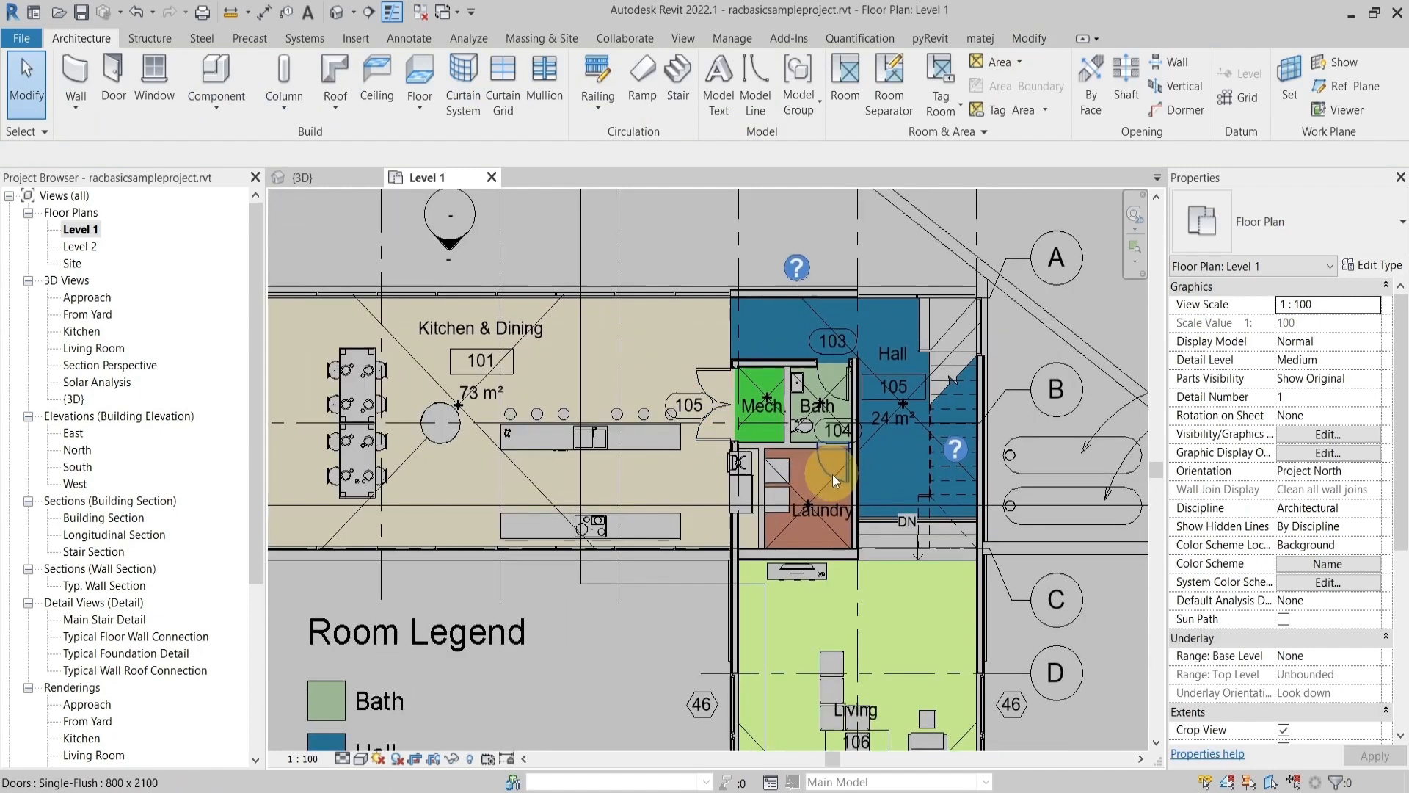
pyautogui.scroll(2, 832, 474)
pyautogui.moveTo(856, 491); pyautogui.dragTo(796, 471, button='middle')
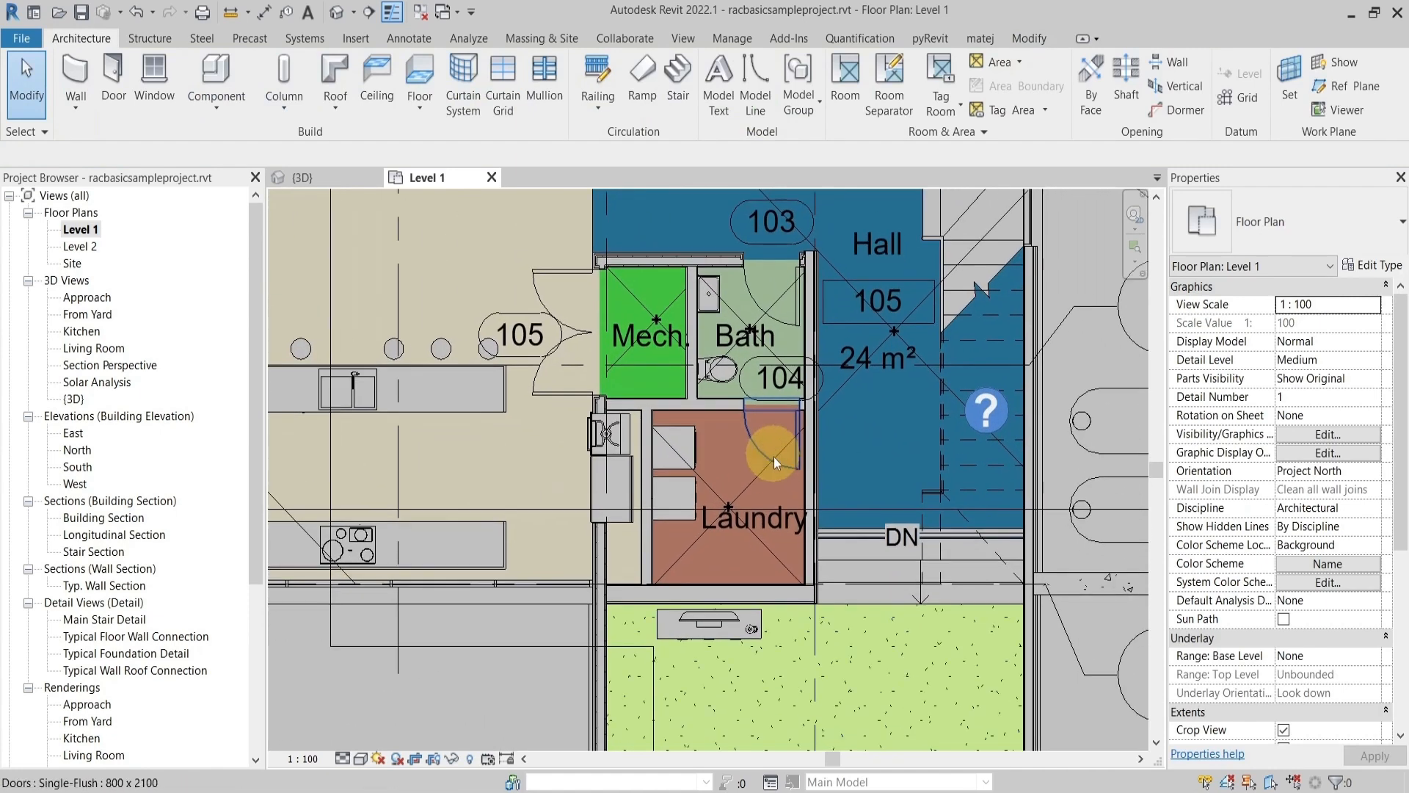
pyautogui.scroll(-1, 773, 466)
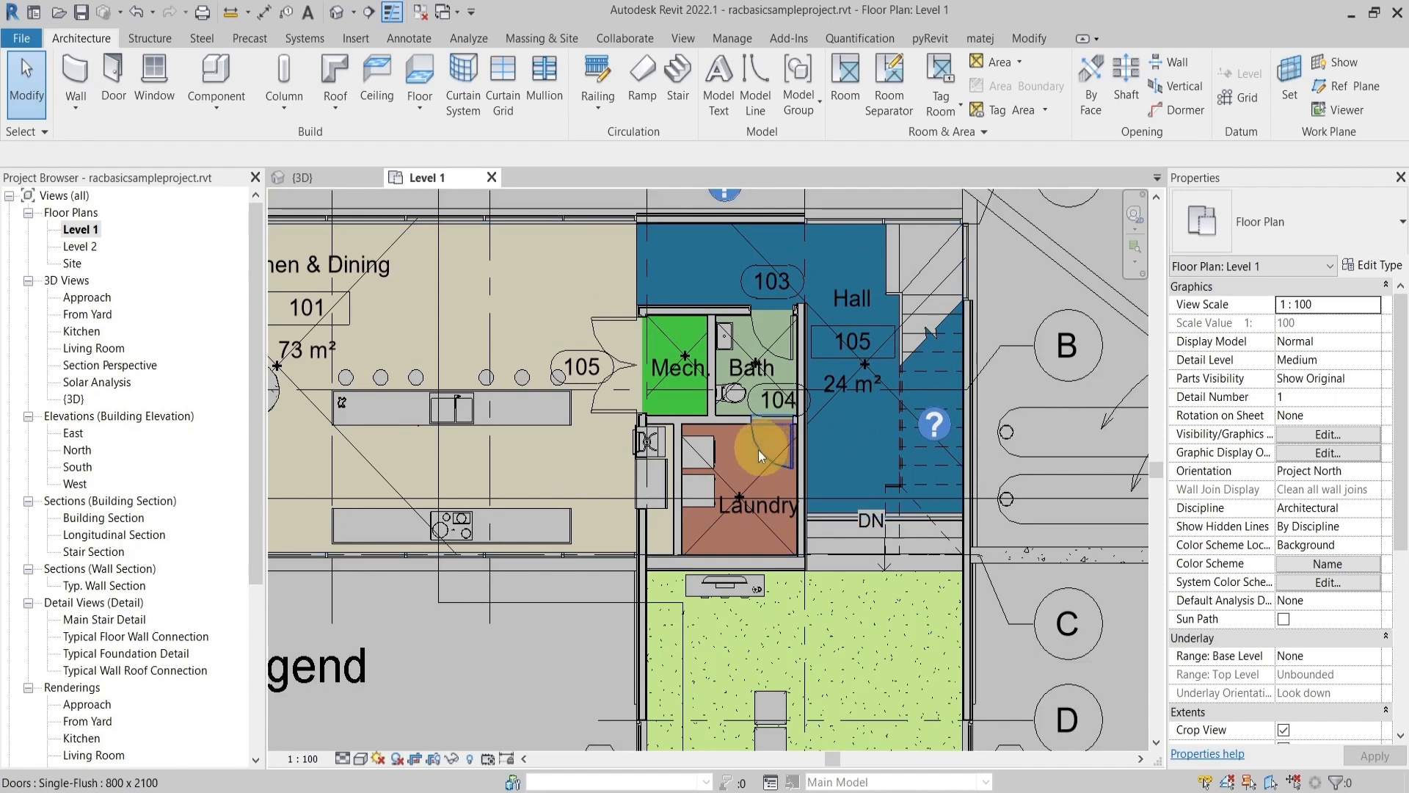
pyautogui.scroll(2, 772, 461)
pyautogui.click(770, 460)
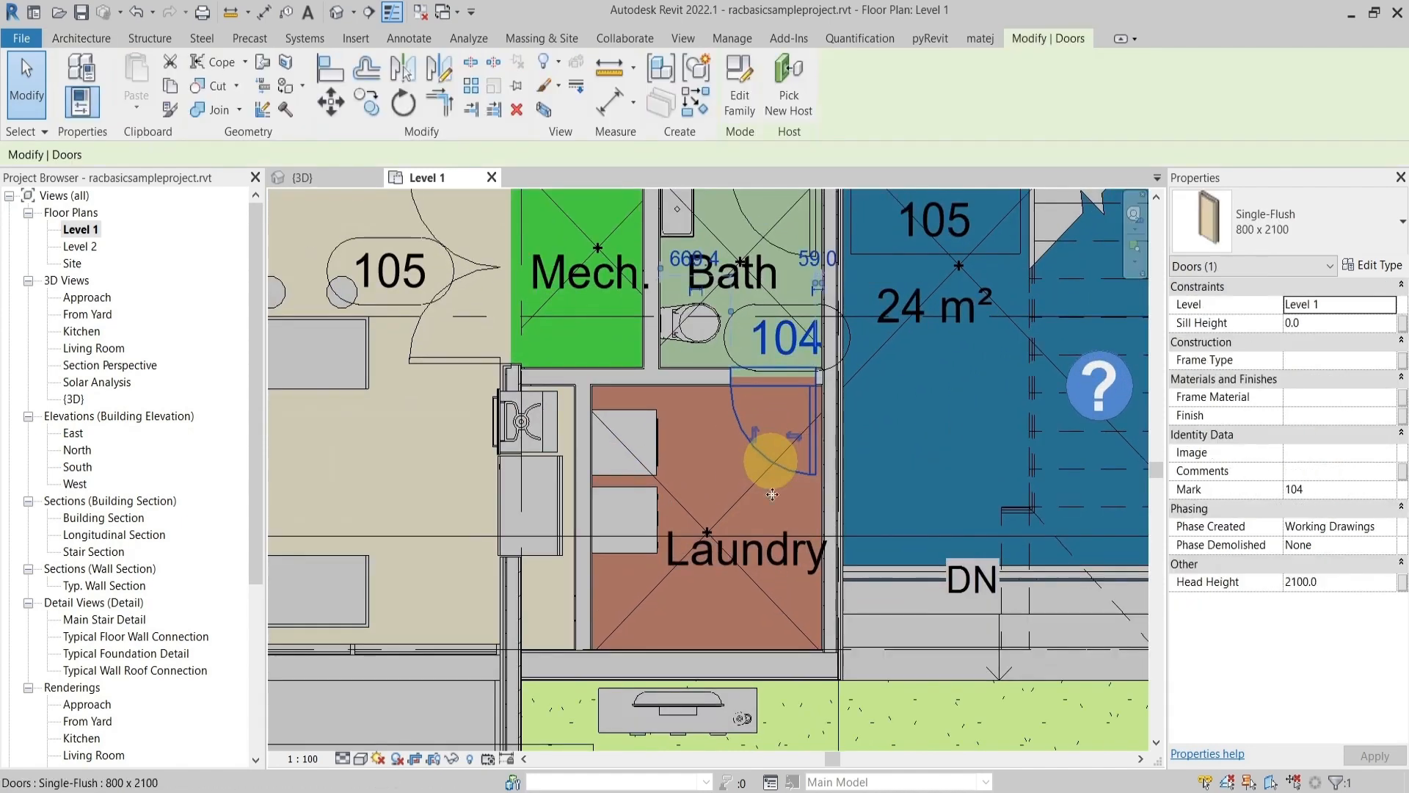
pyautogui.click(748, 552)
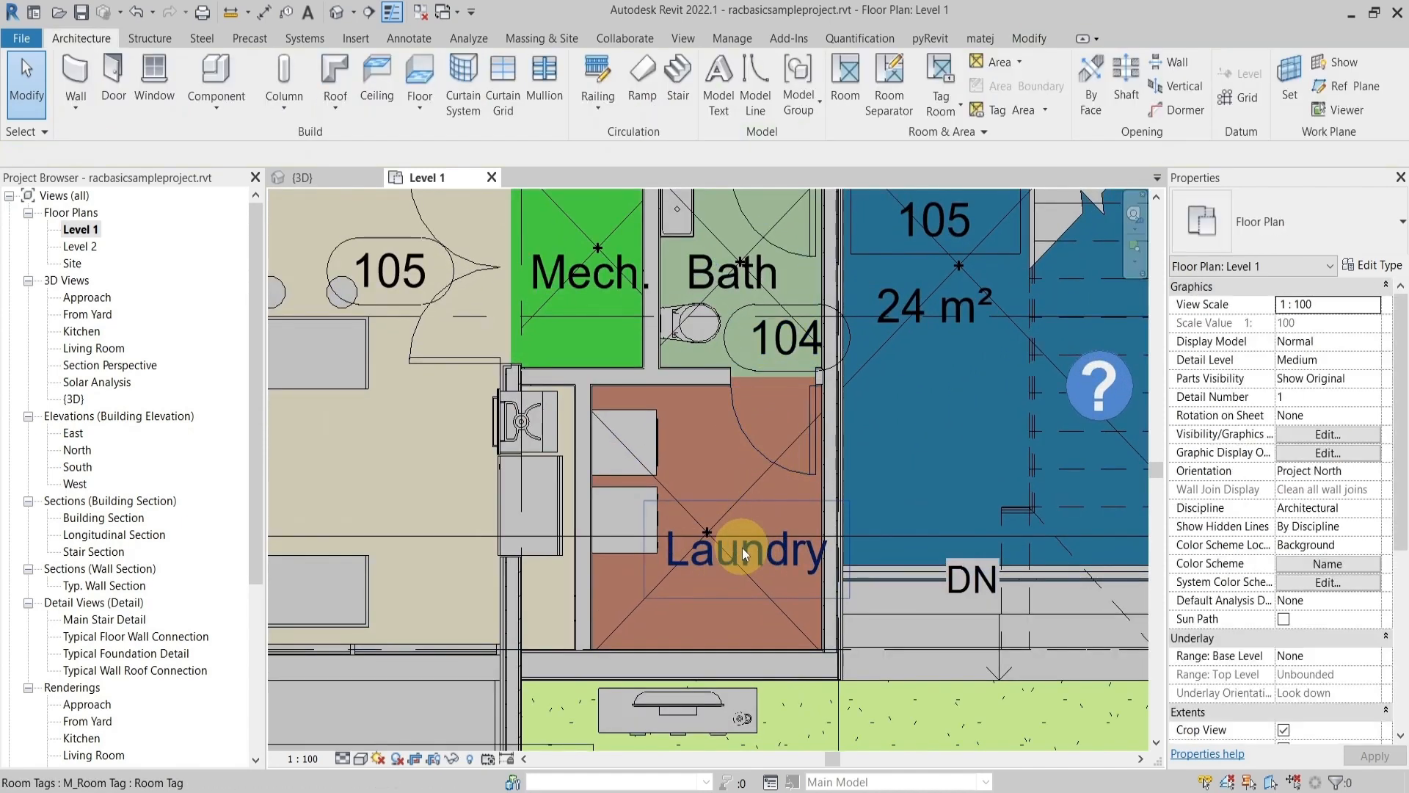
pyautogui.scroll(-2, 748, 527)
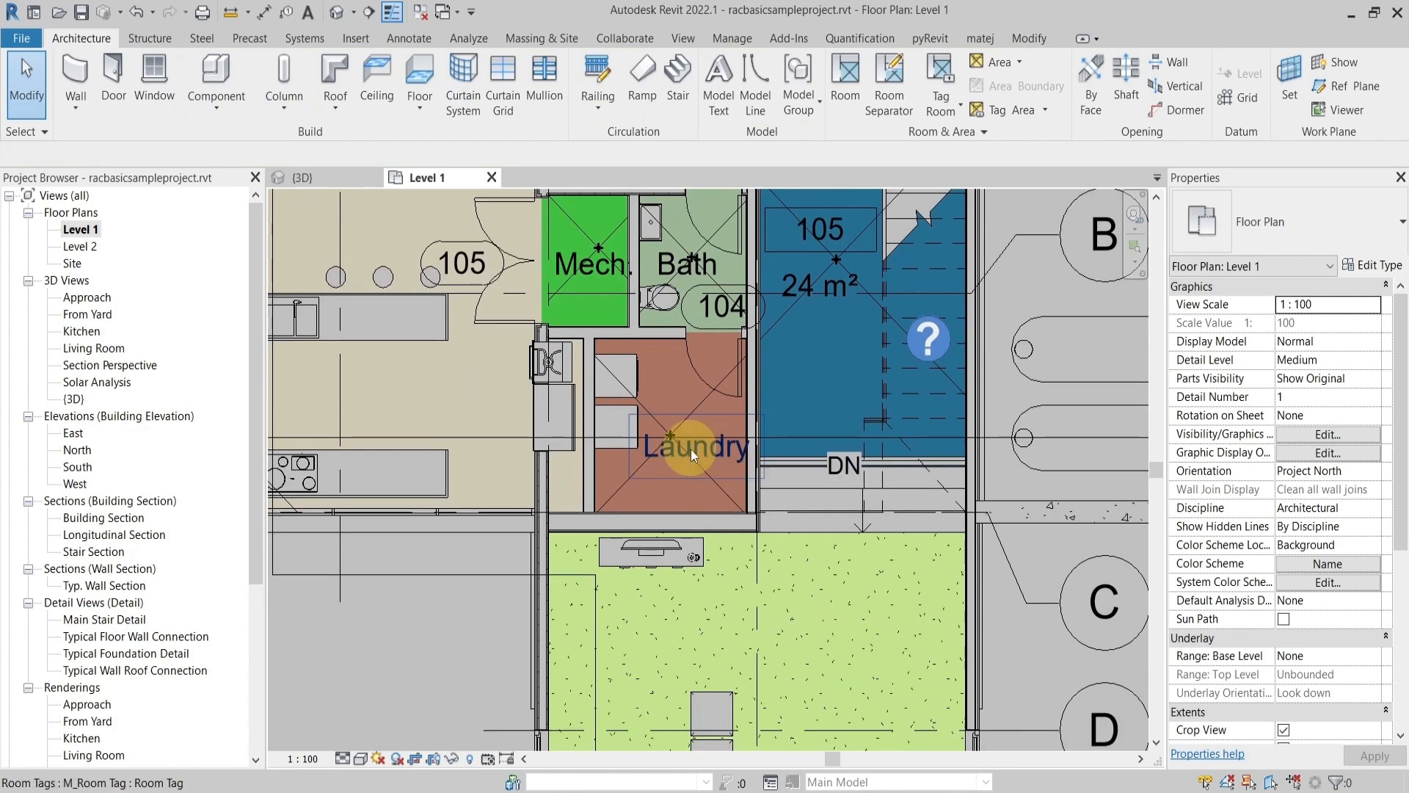
pyautogui.scroll(1, 690, 449)
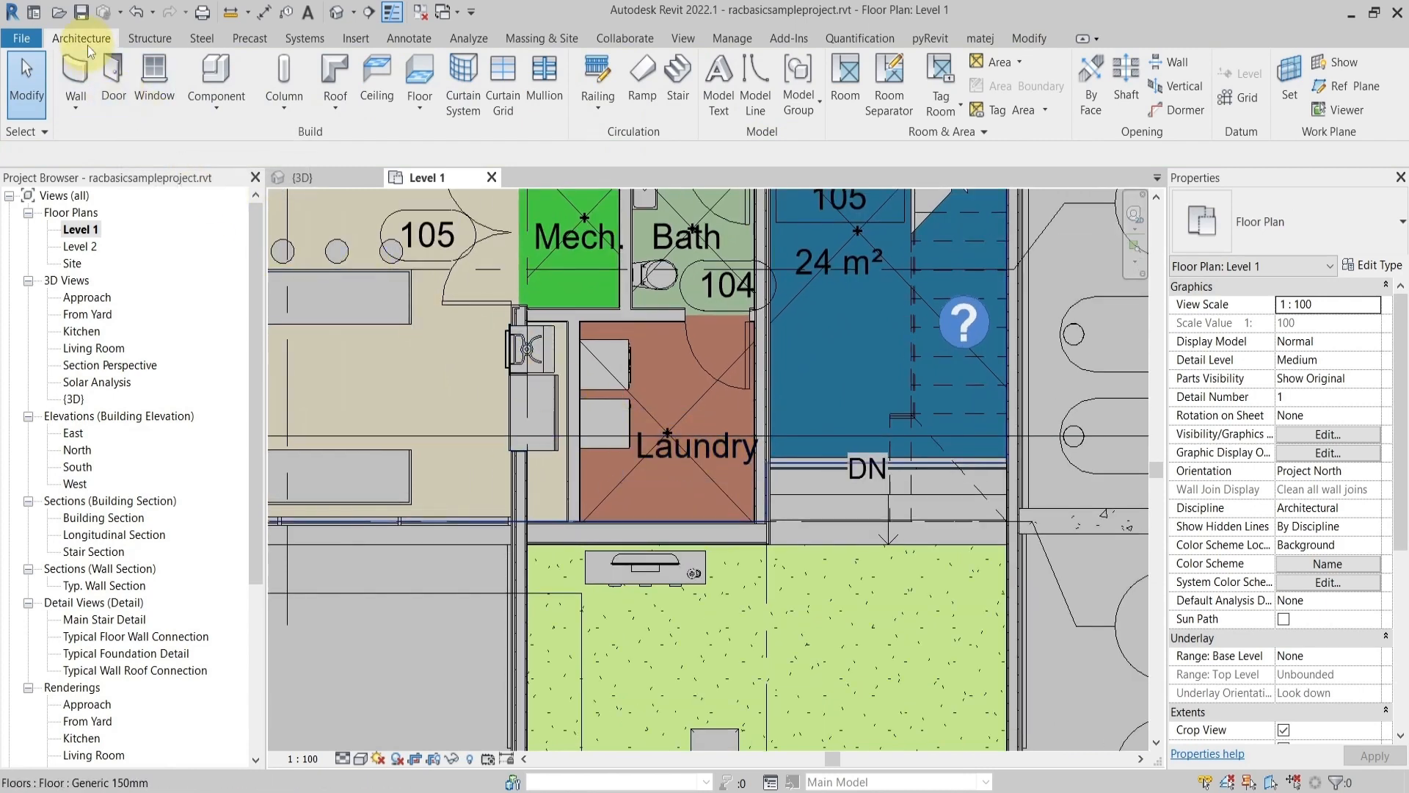
pyautogui.click(113, 76)
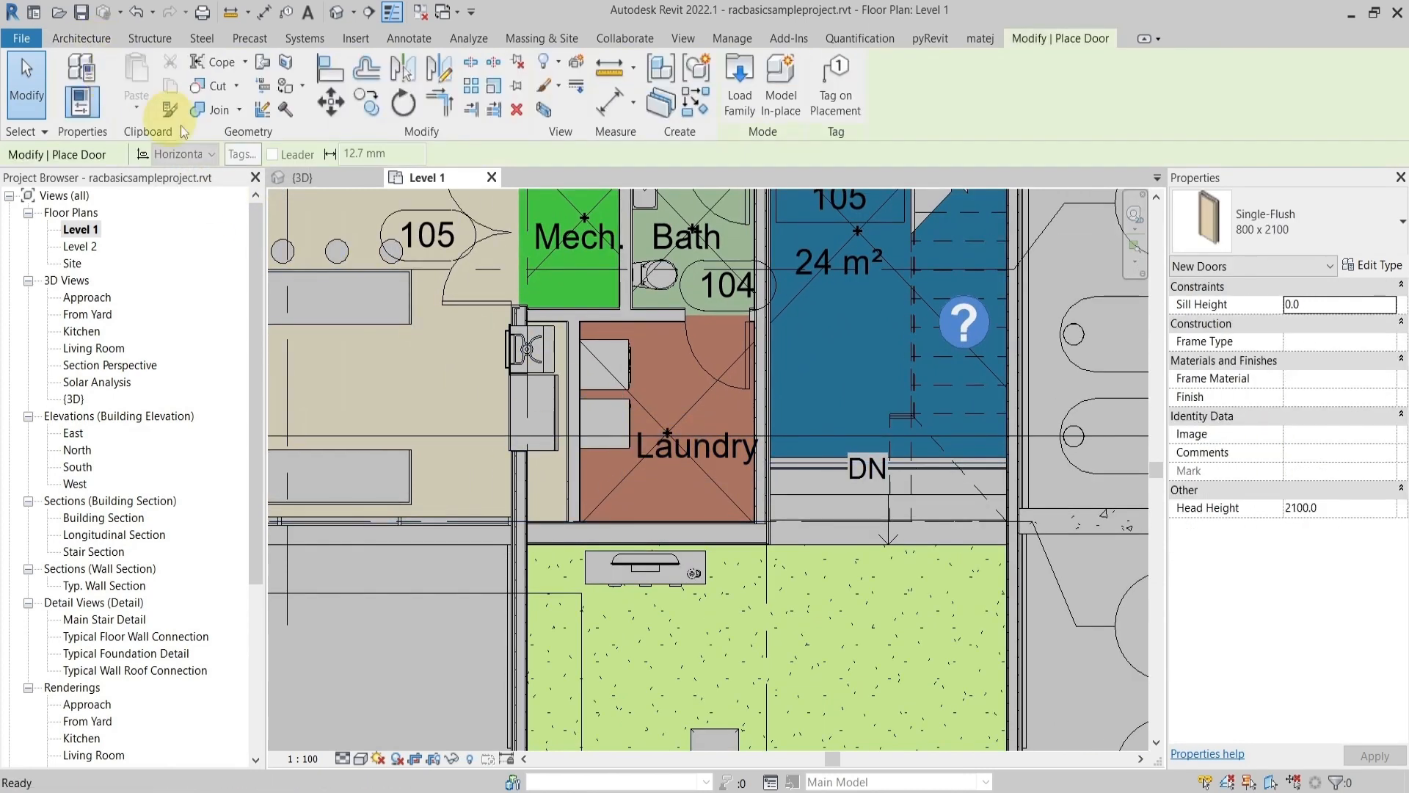
pyautogui.click(1277, 220)
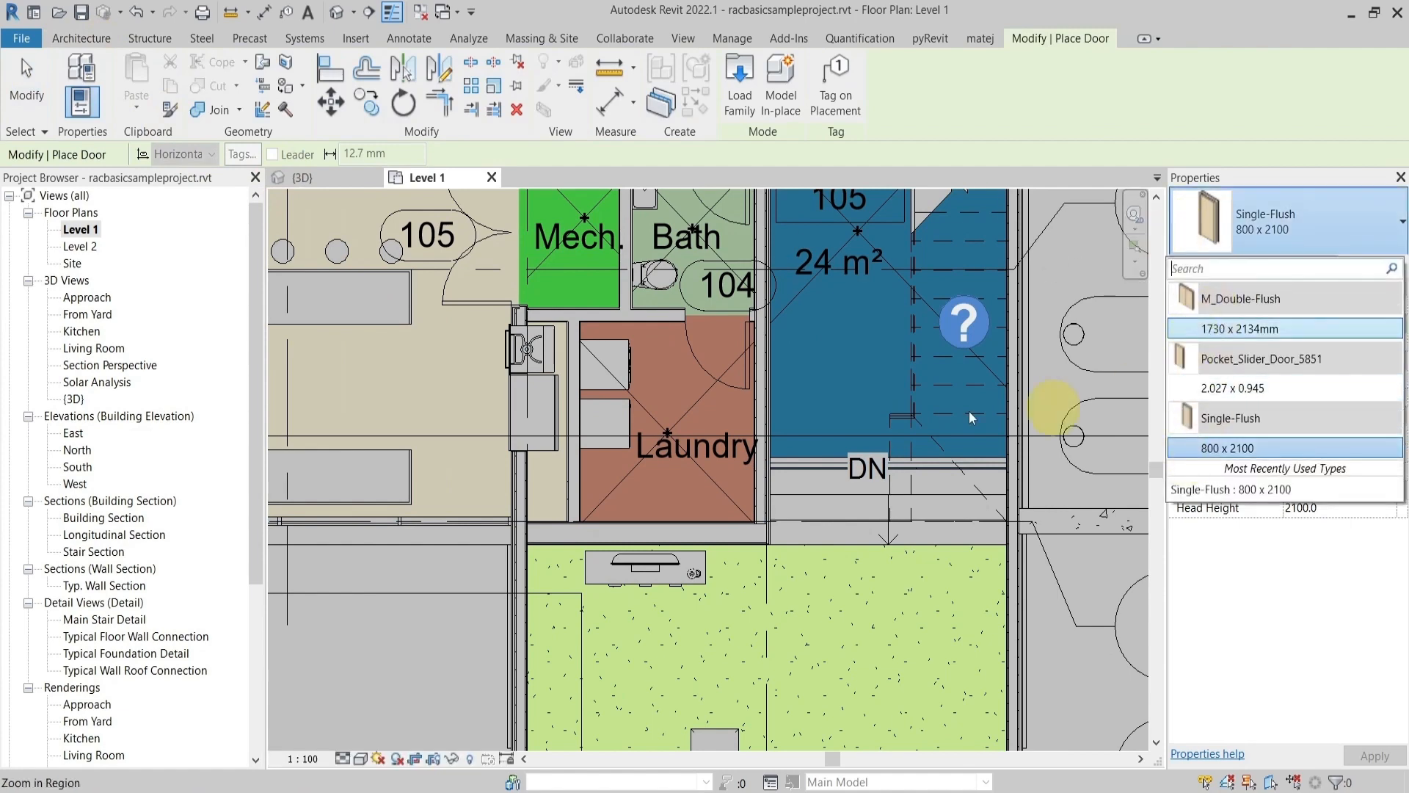
pyautogui.press('Escape')
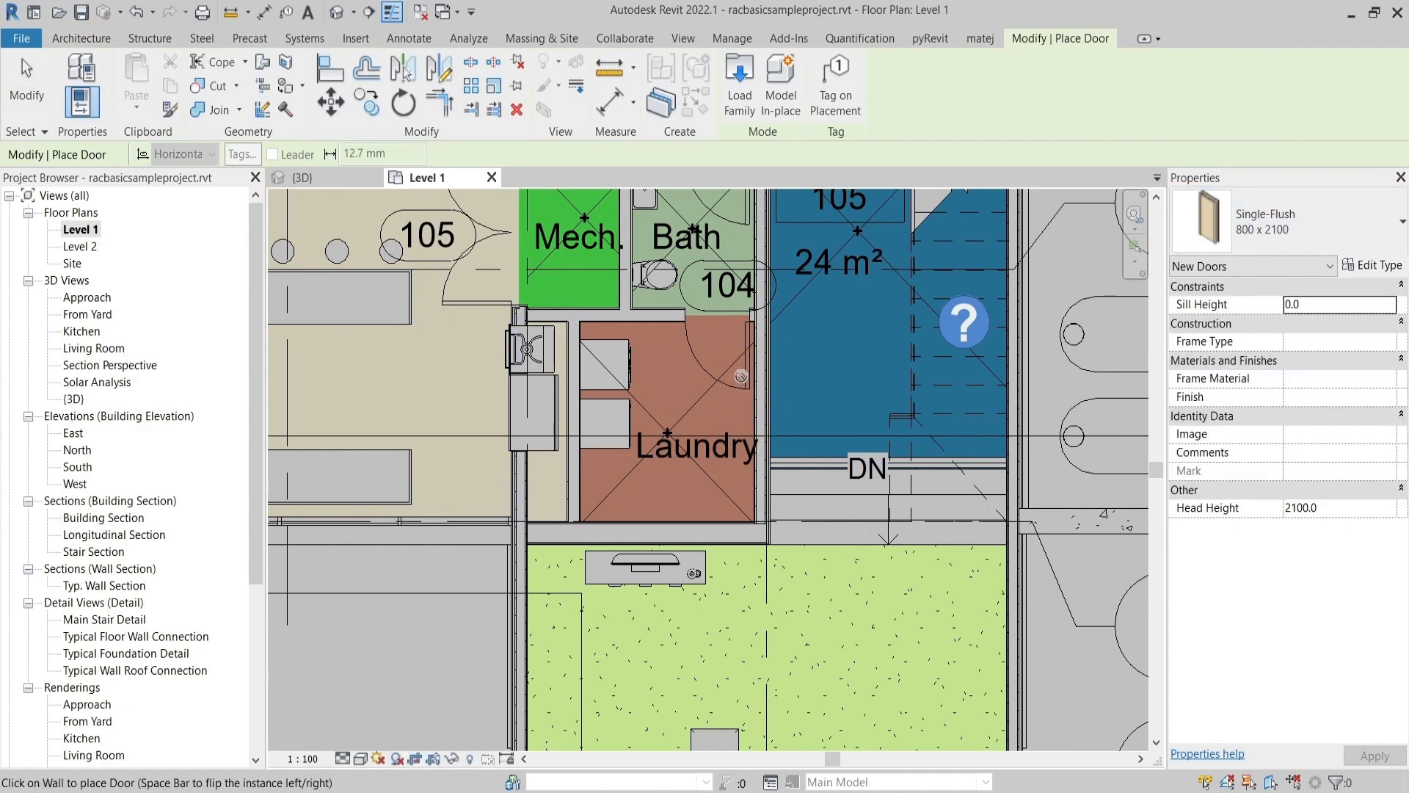
pyautogui.press('Escape')
# Create a similar door from the Single-Flush door between the Bath and Laundry, and place it in the wall between the Laundry and Hall
pyautogui.moveTo(675, 236); pyautogui.dragTo(719, 377, button='middle')
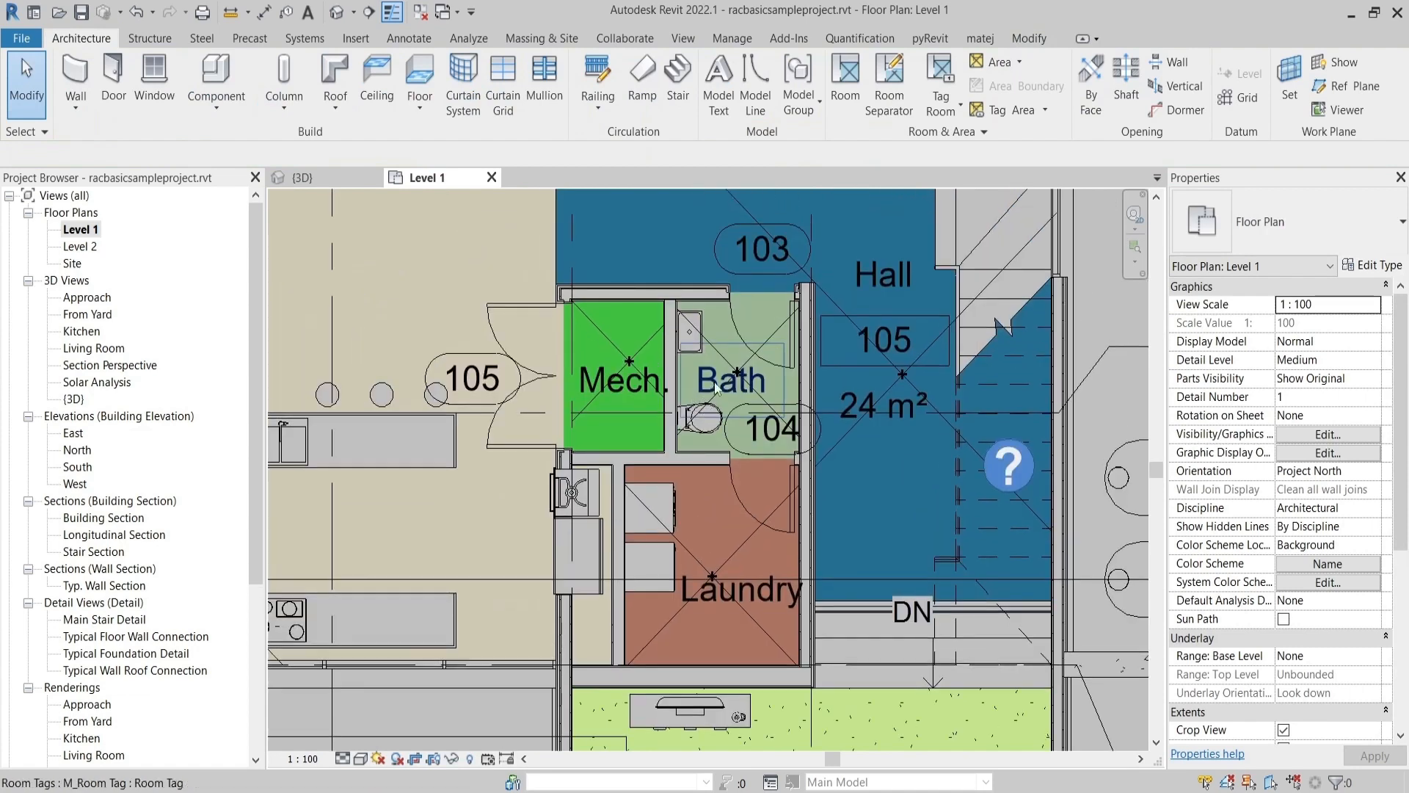
pyautogui.scroll(1, 719, 376)
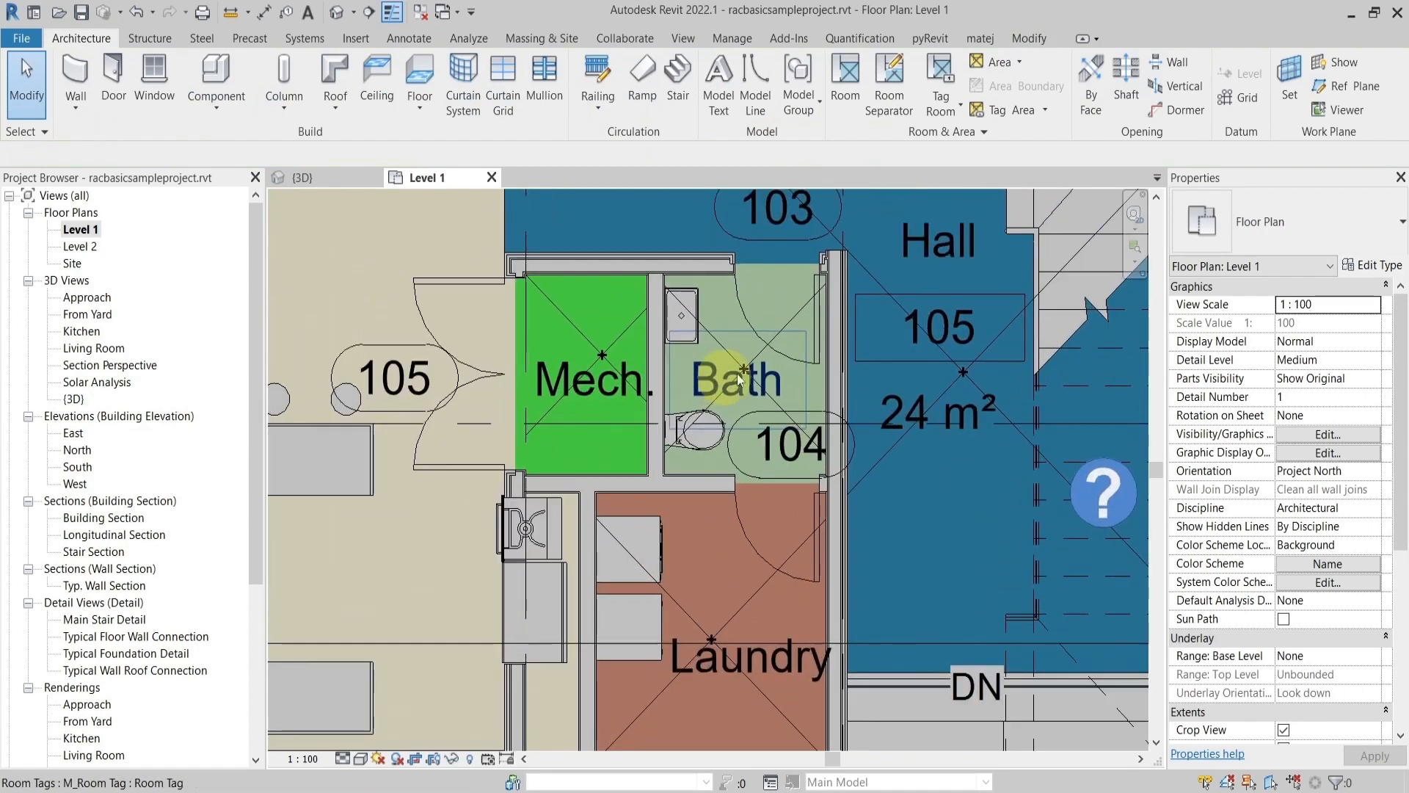
pyautogui.click(751, 534)
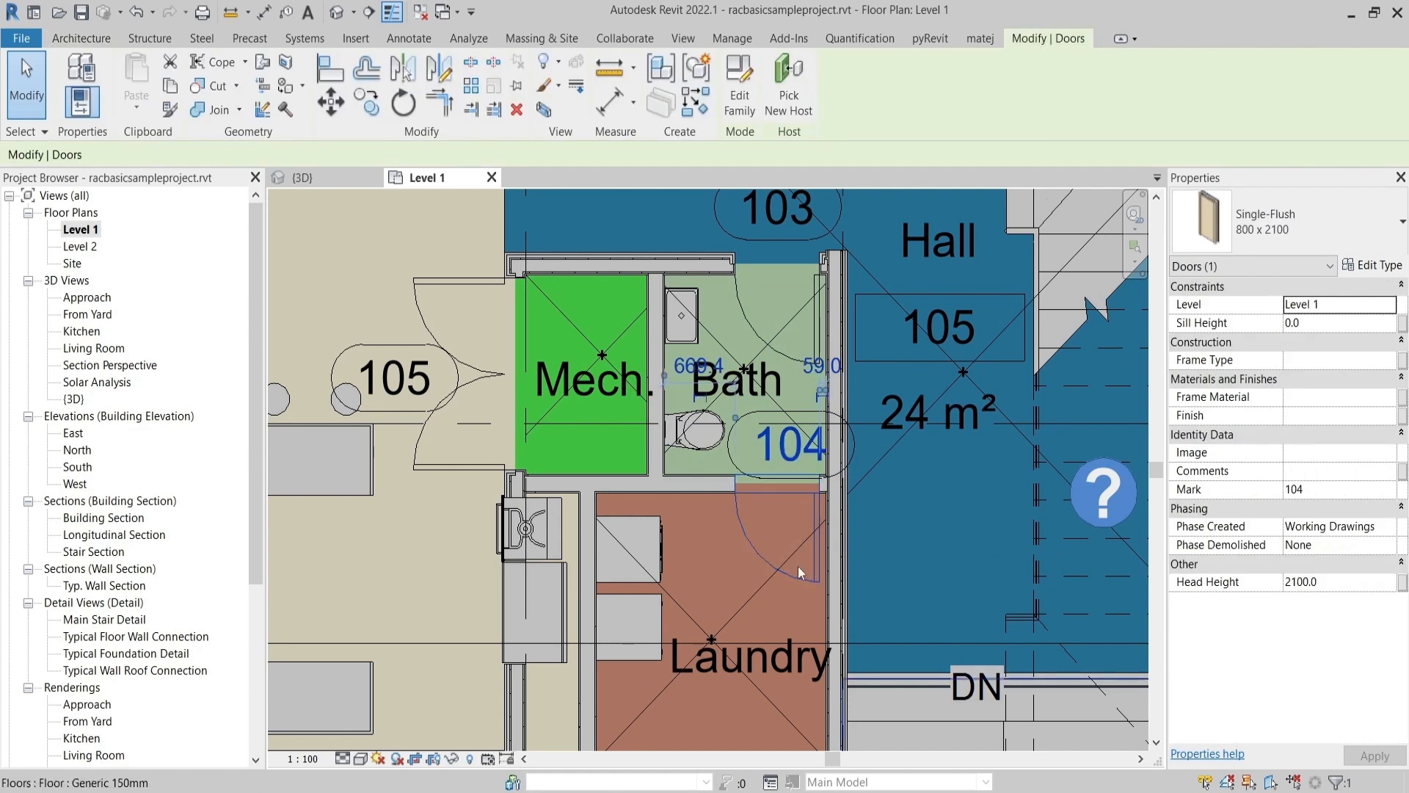
pyautogui.moveTo(794, 572); pyautogui.dragTo(760, 536, button='middle')
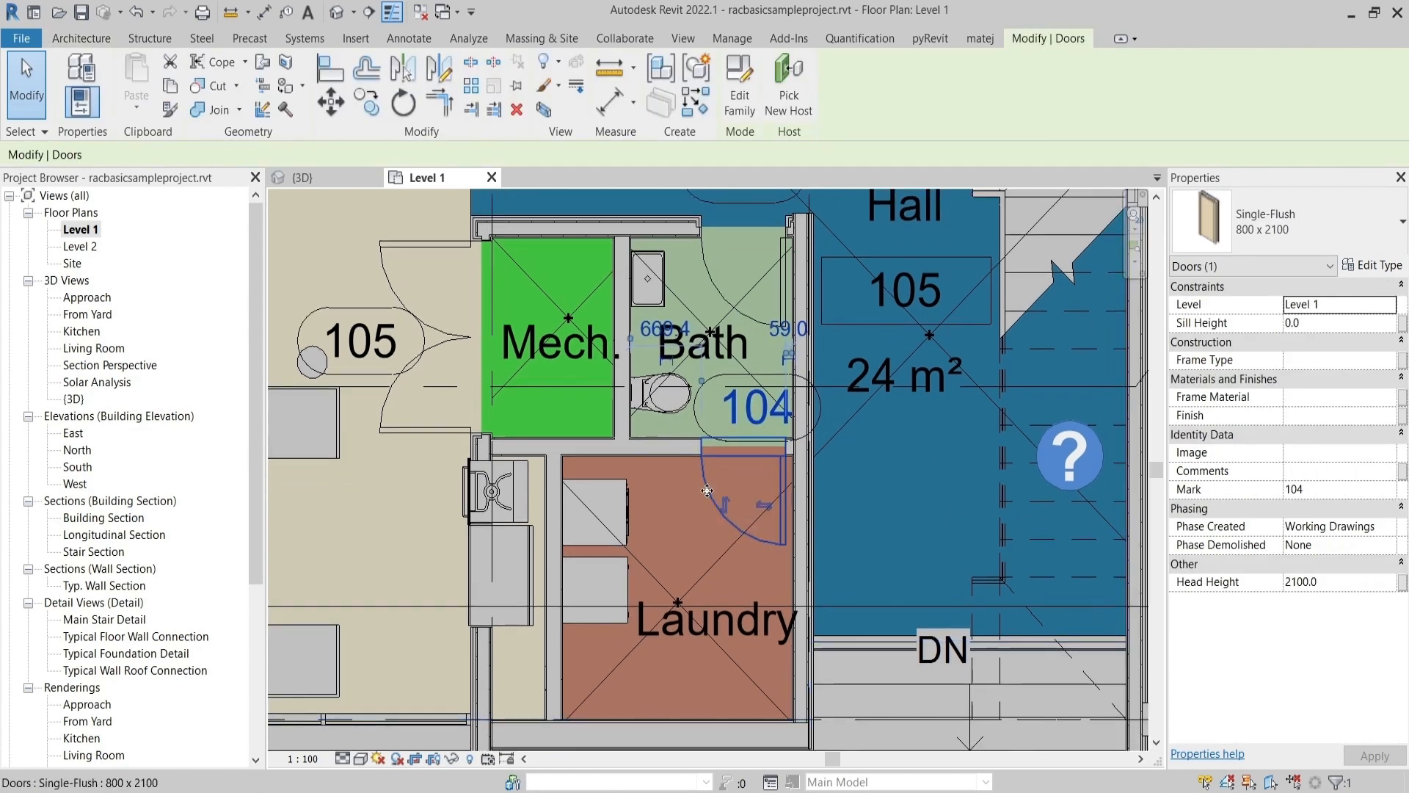
pyautogui.click(736, 544)
pyautogui.press('c')
pyautogui.press('s')
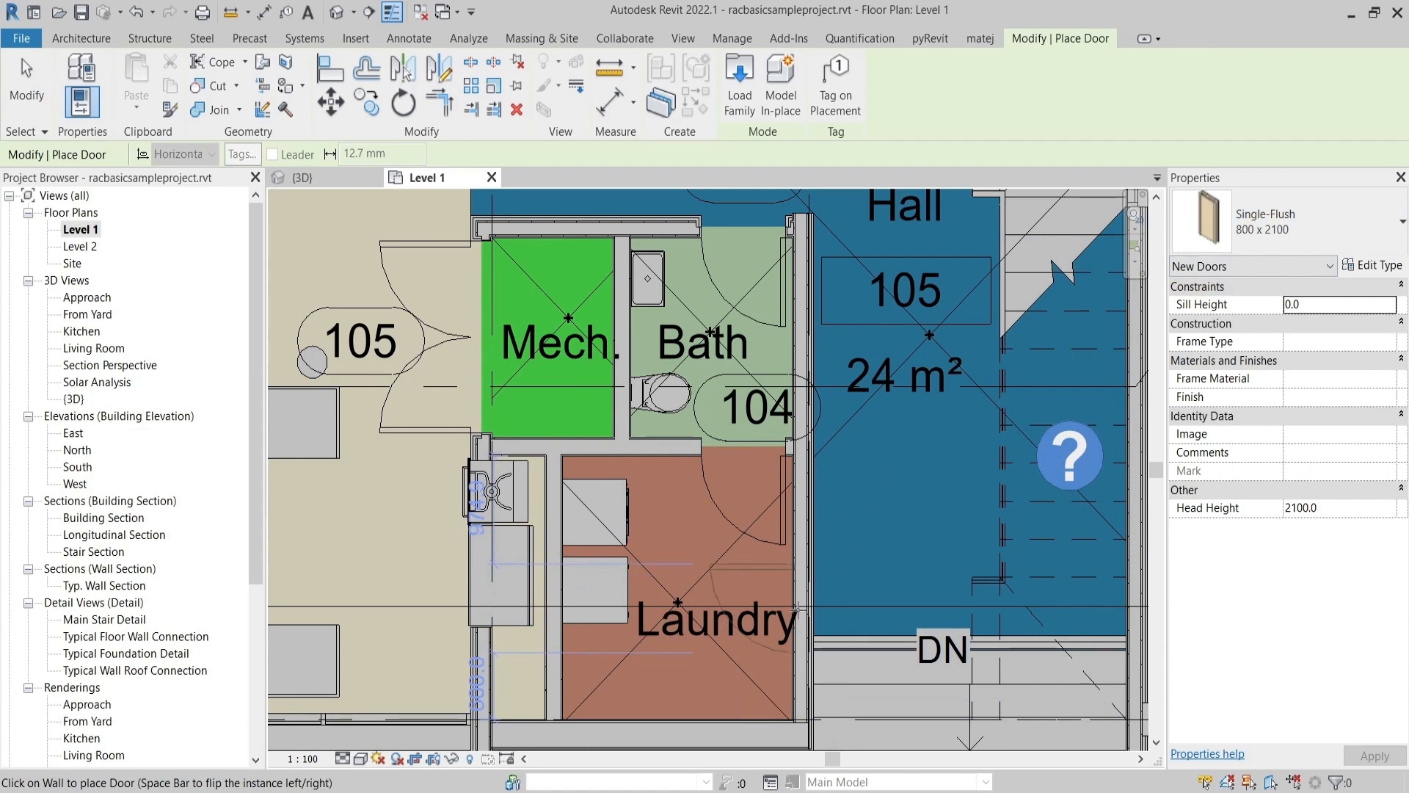
pyautogui.scroll(-1, 763, 619)
pyautogui.moveTo(737, 624); pyautogui.dragTo(750, 540, button='middle')
pyautogui.press('Escape')
pyautogui.press('Escape')
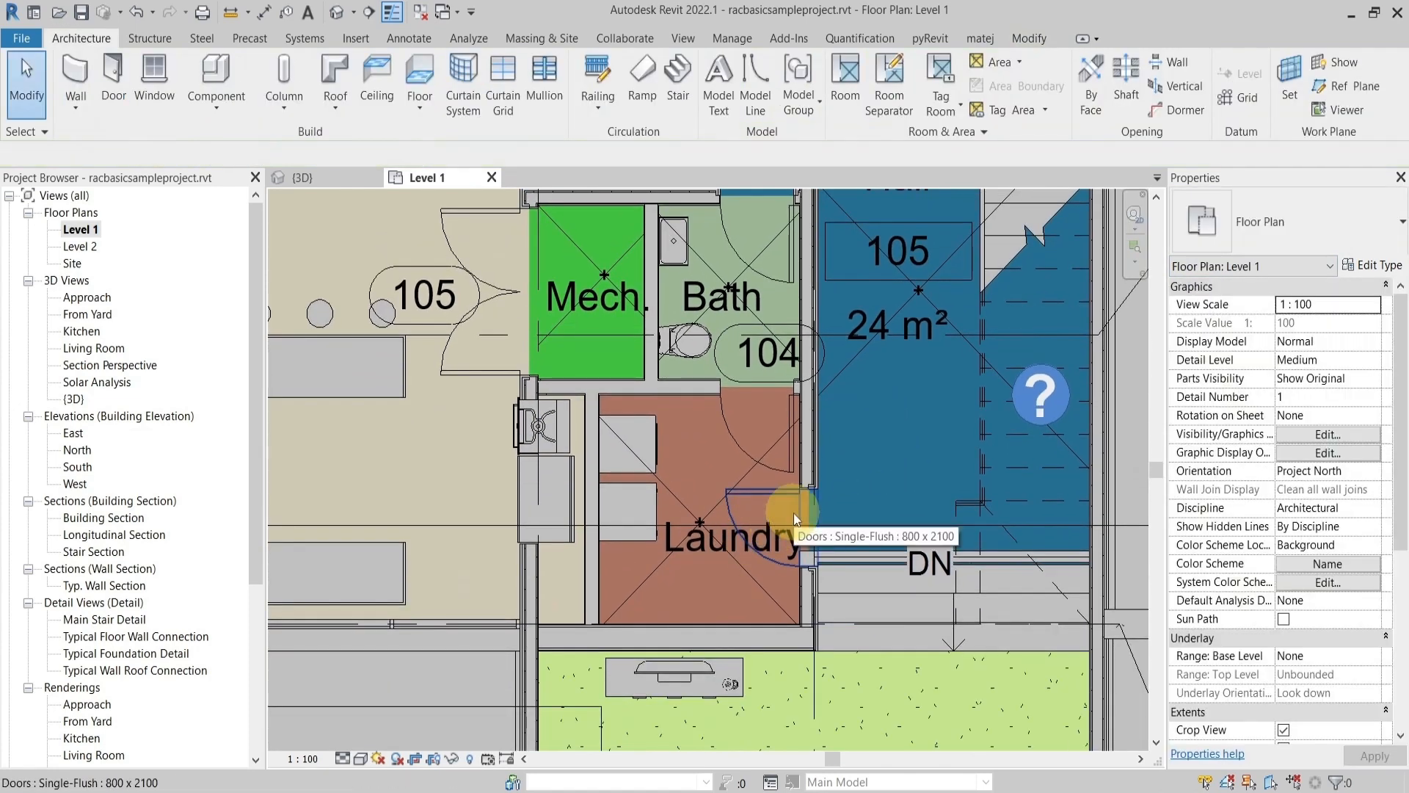
# Open the Level 2 and Site floor plans, the Typ. Wall Section and the Typical Foundation Detail
pyautogui.scroll(-3, 794, 513)
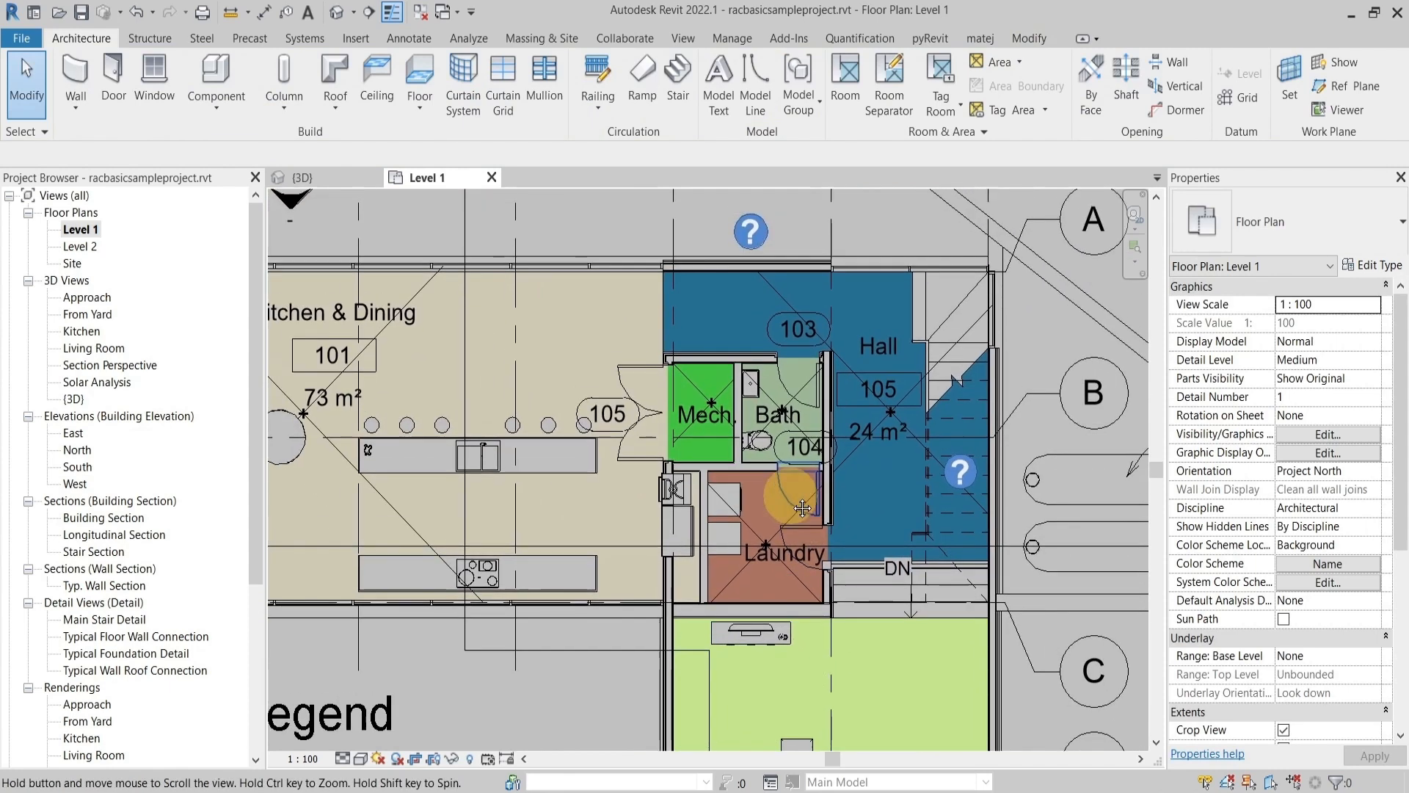
pyautogui.click(81, 298)
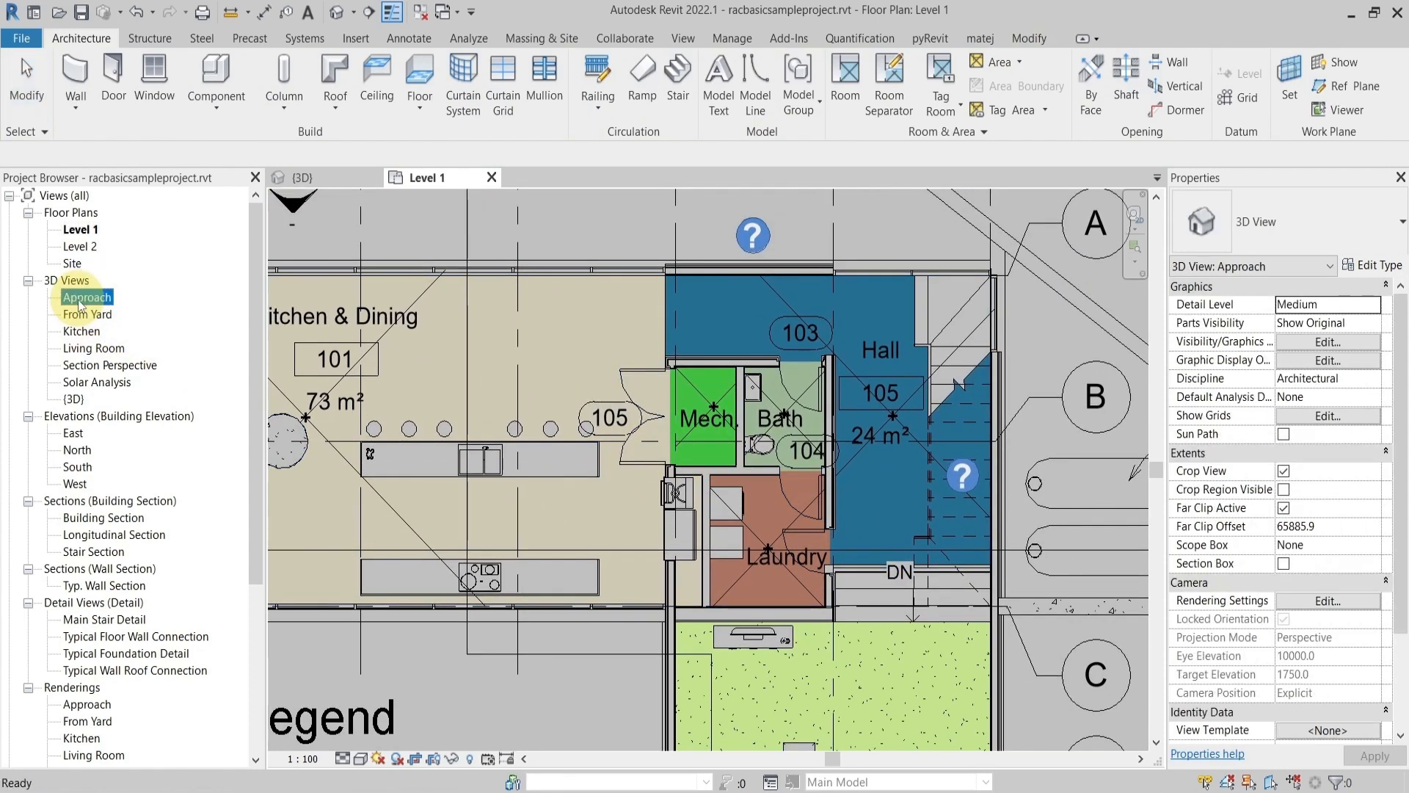
pyautogui.click(77, 248)
pyautogui.doubleClick(73, 263)
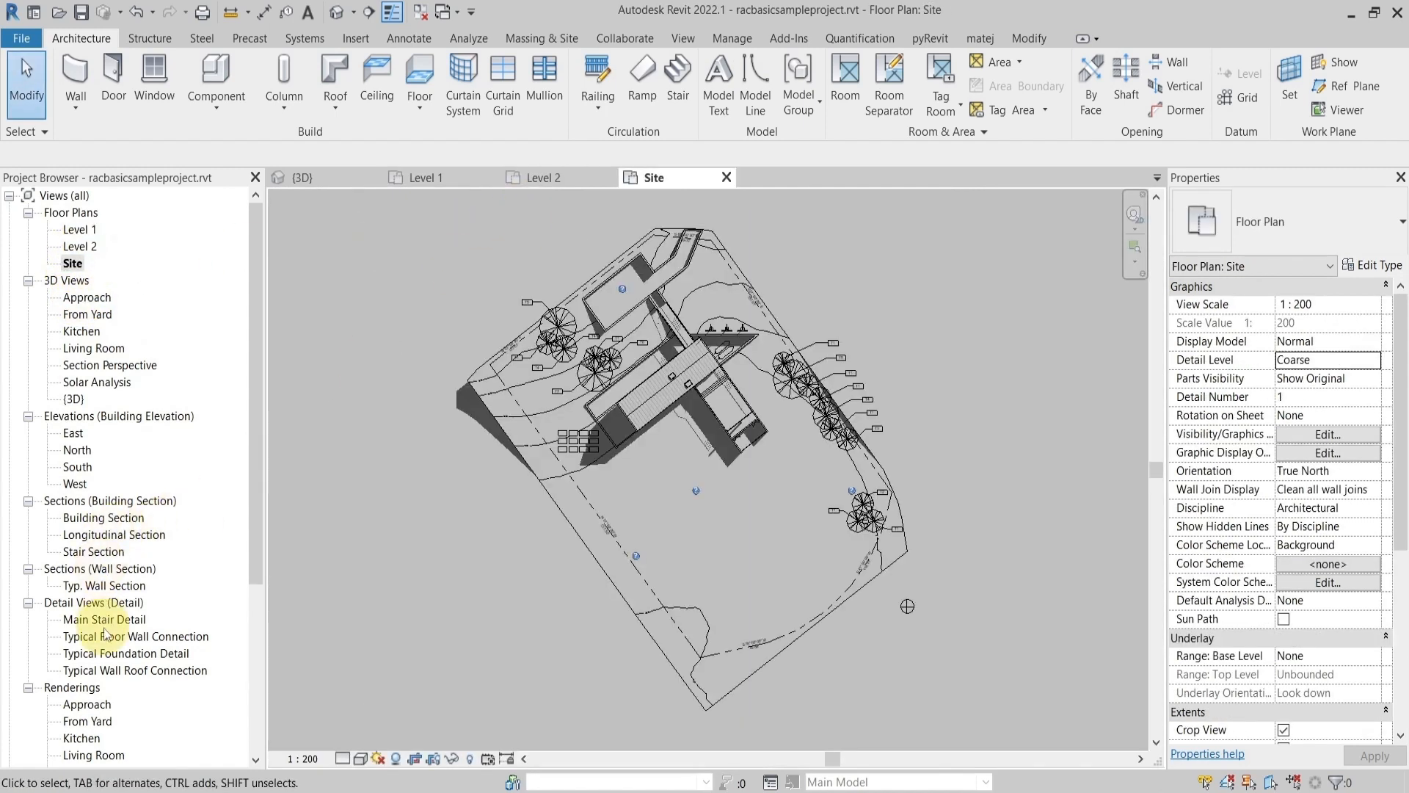
pyautogui.doubleClick(109, 587)
pyautogui.doubleClick(111, 654)
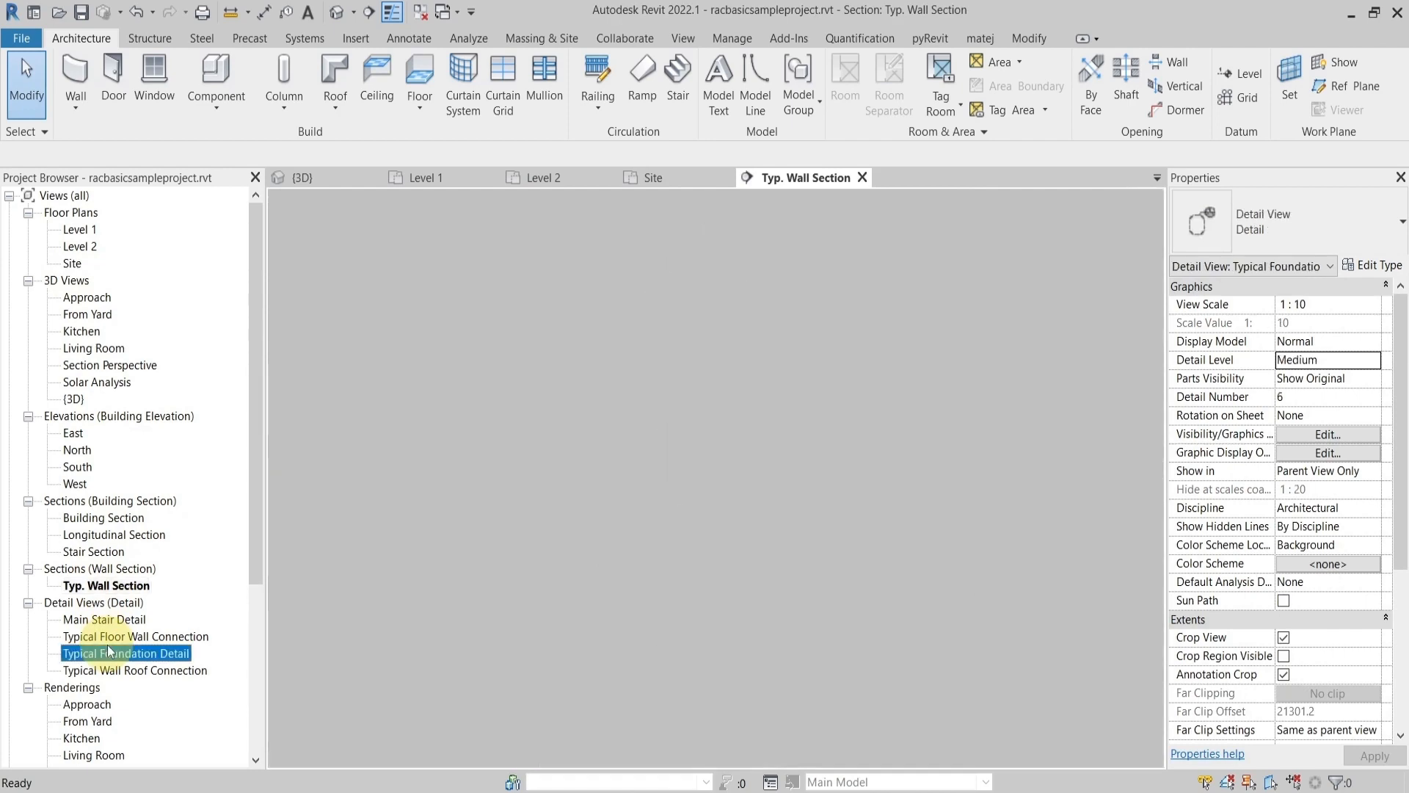
# Open the From Yard rendering, the Stair Section and the Building Section
pyautogui.doubleClick(88, 720)
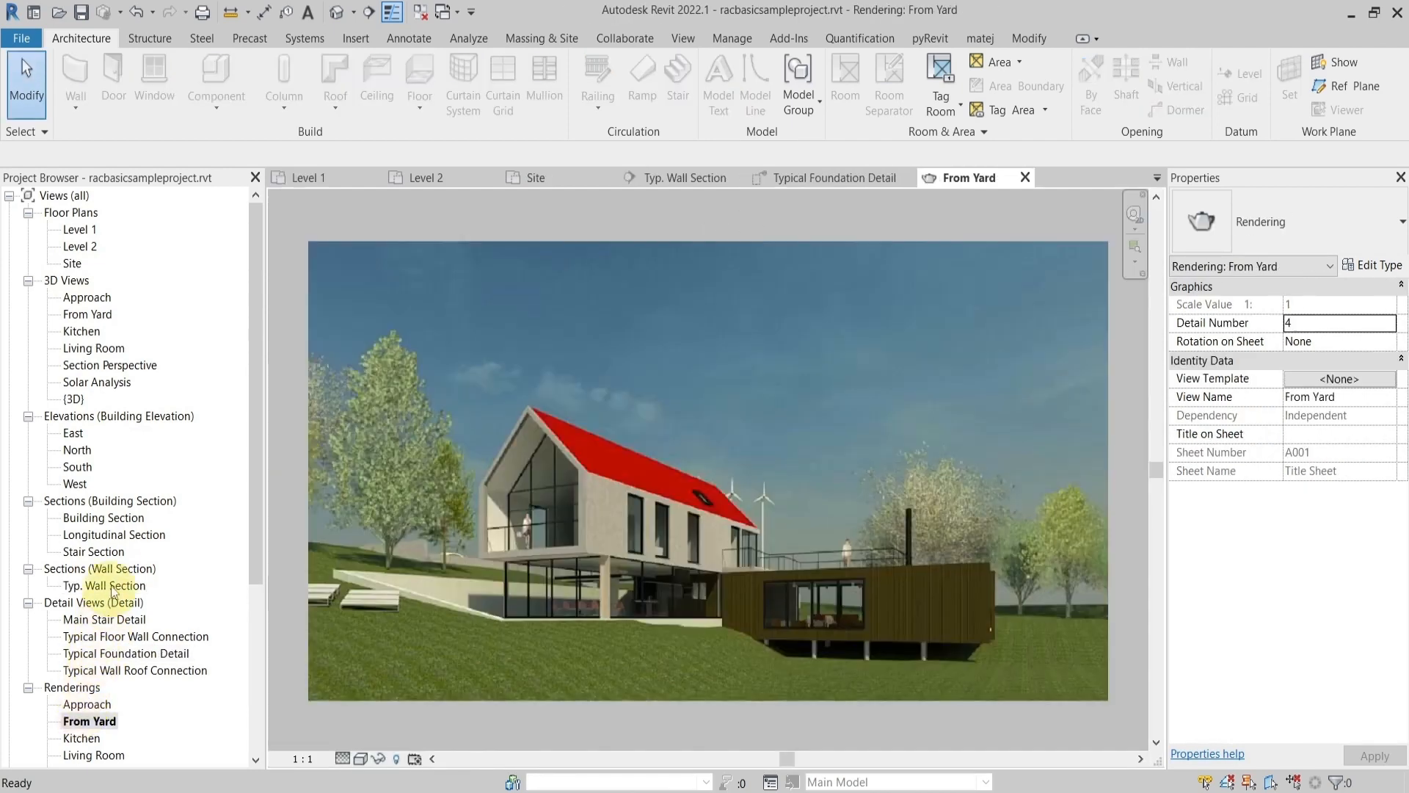
pyautogui.click(116, 556)
pyautogui.doubleClick(116, 553)
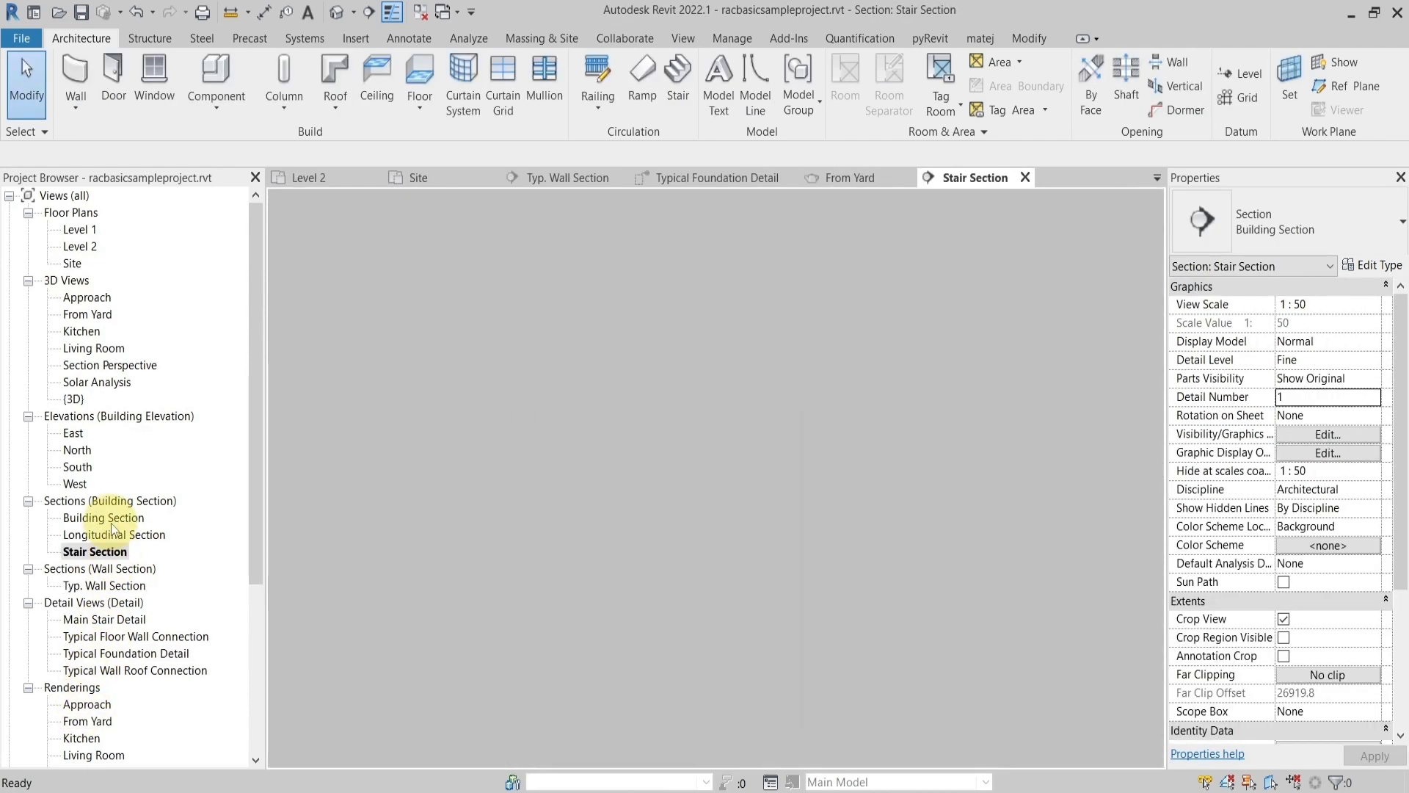
pyautogui.doubleClick(112, 519)
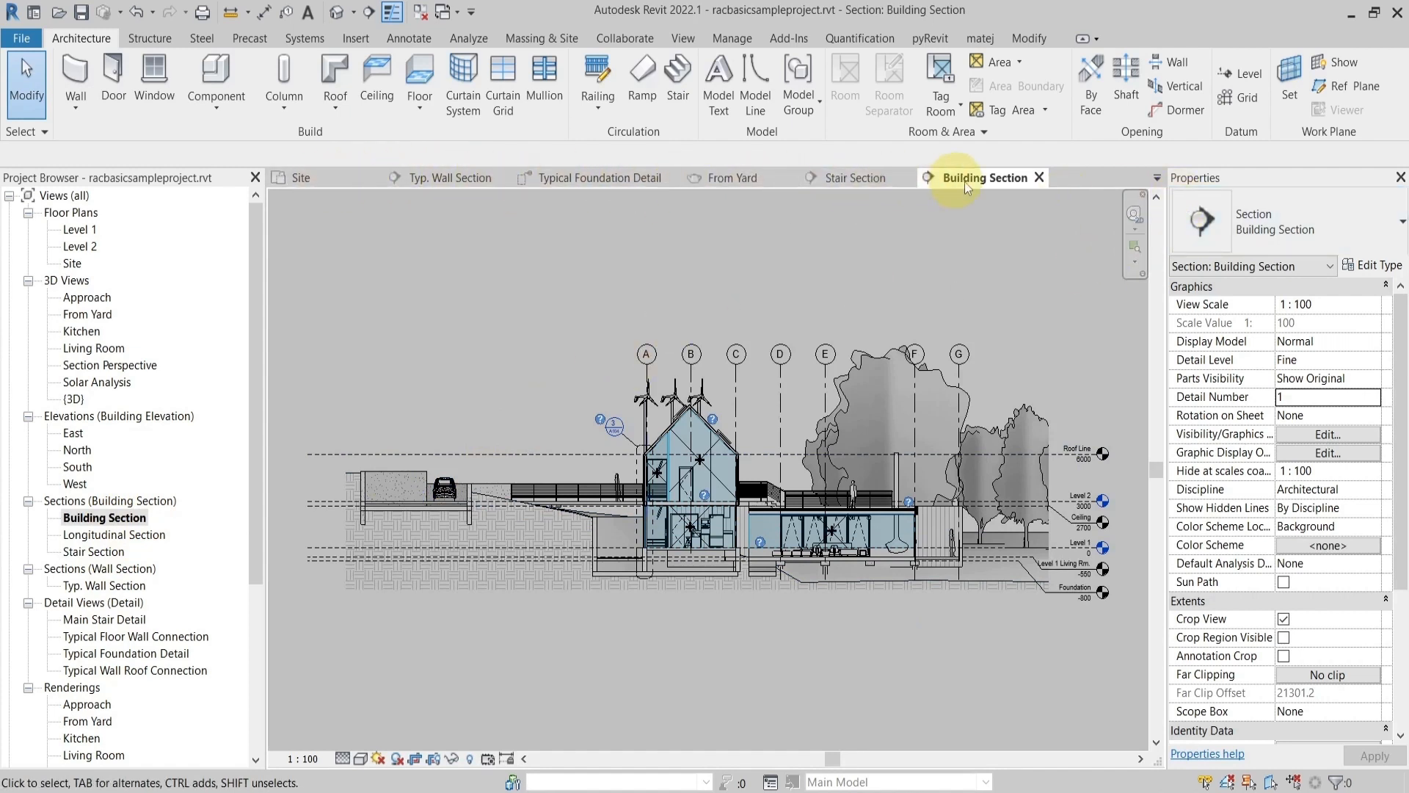
# List all open views, and switch to the open Site floor plan
pyautogui.click(1159, 176)
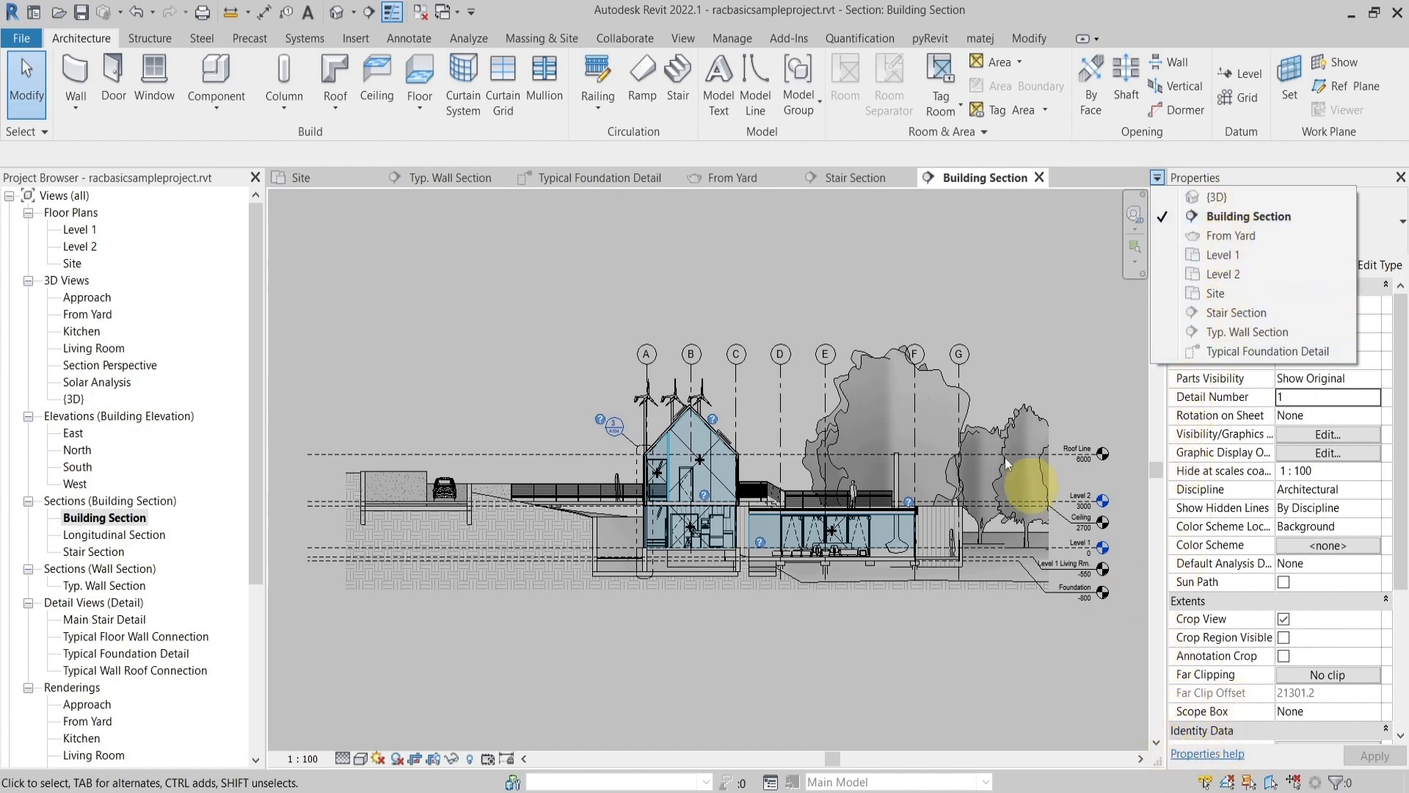
pyautogui.click(944, 275)
pyautogui.click(335, 181)
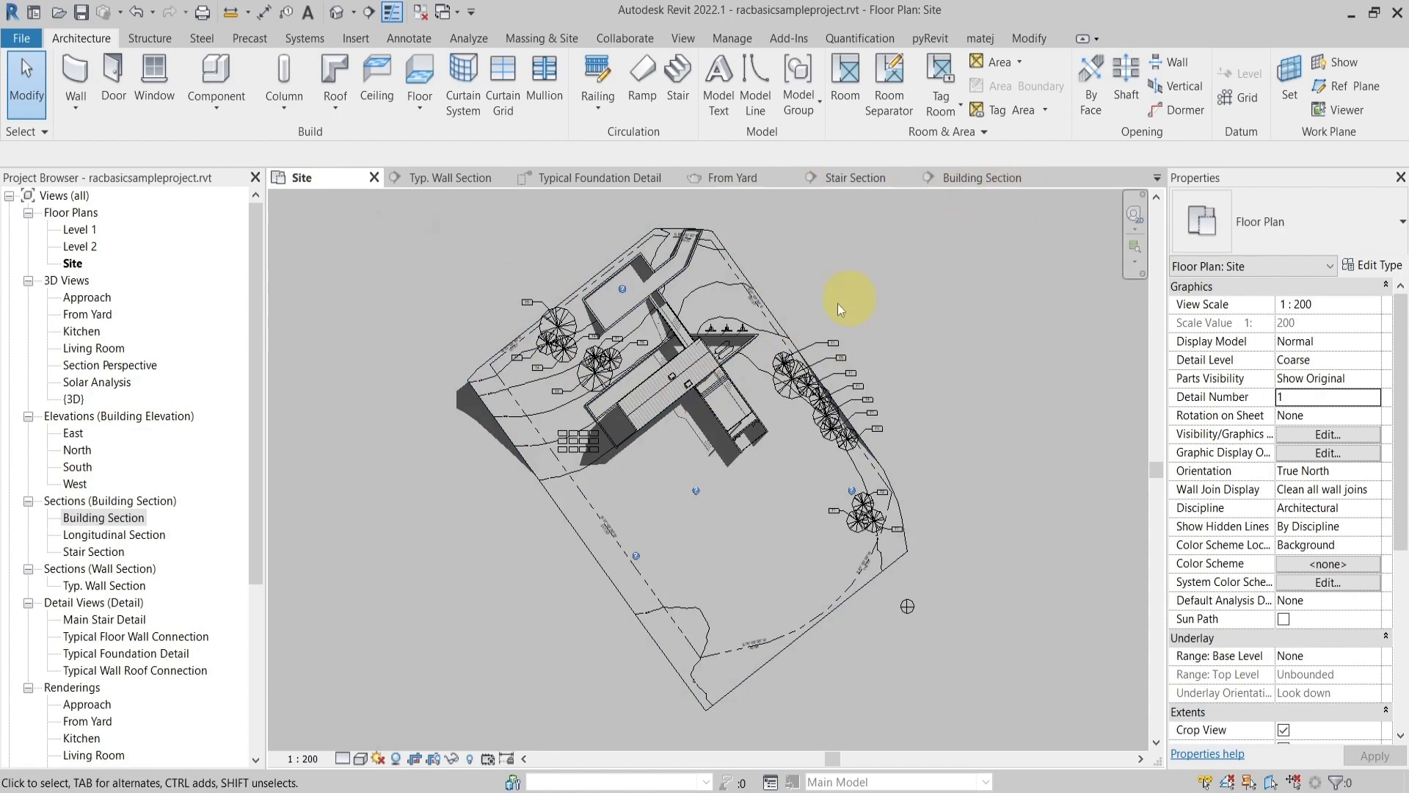
# Return to the Level 1 floor plan and close all inactive views
pyautogui.doubleClick(79, 228)
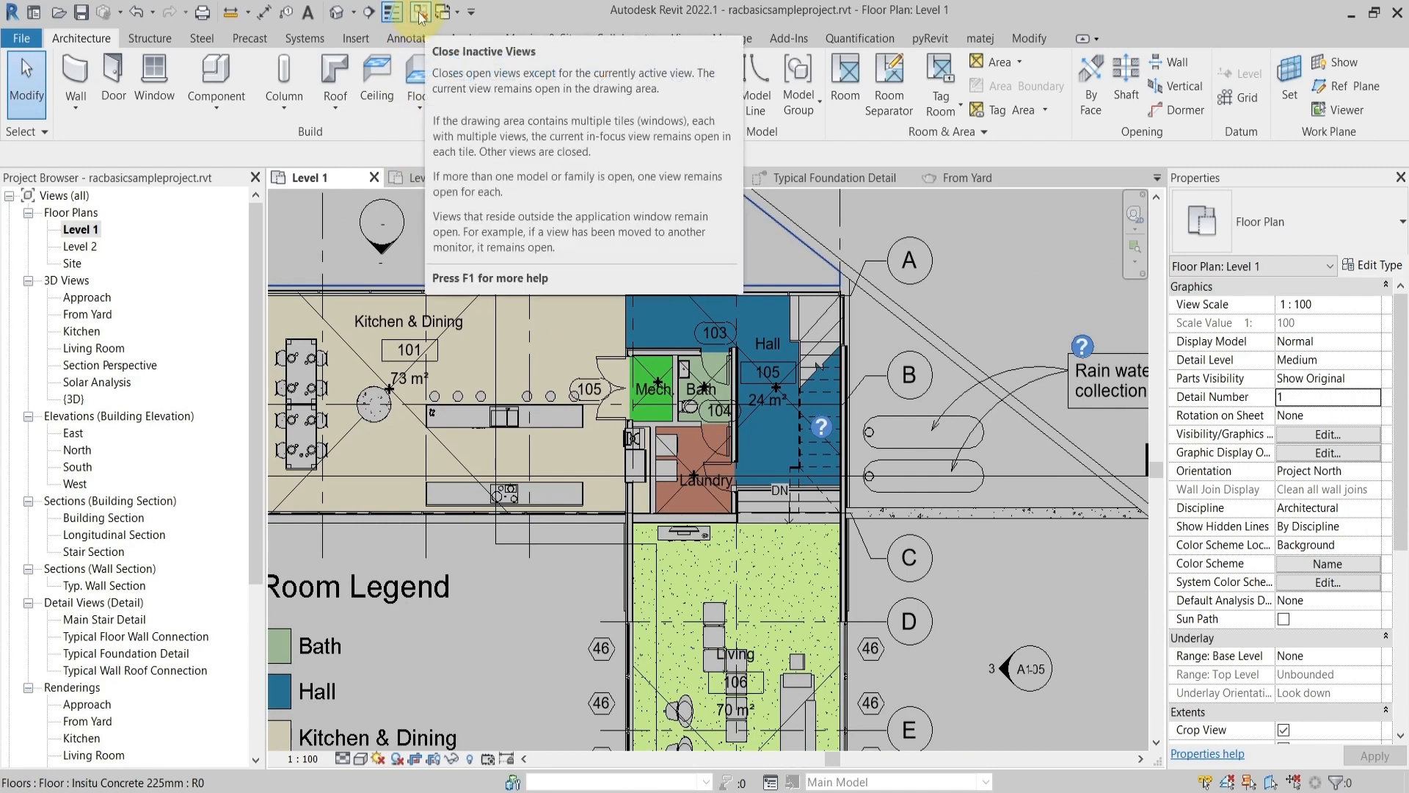
pyautogui.click(420, 17)
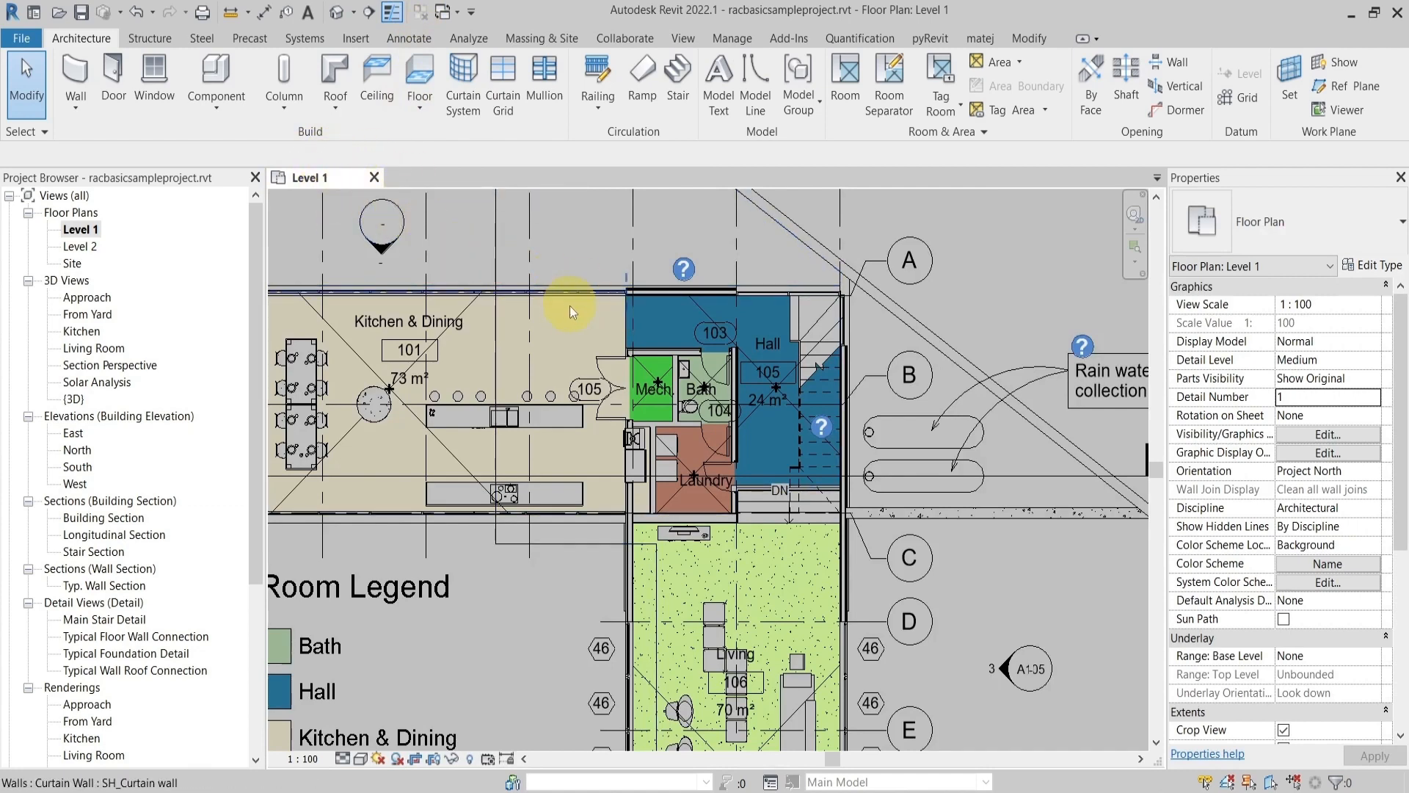
pyautogui.scroll(-4, 570, 305)
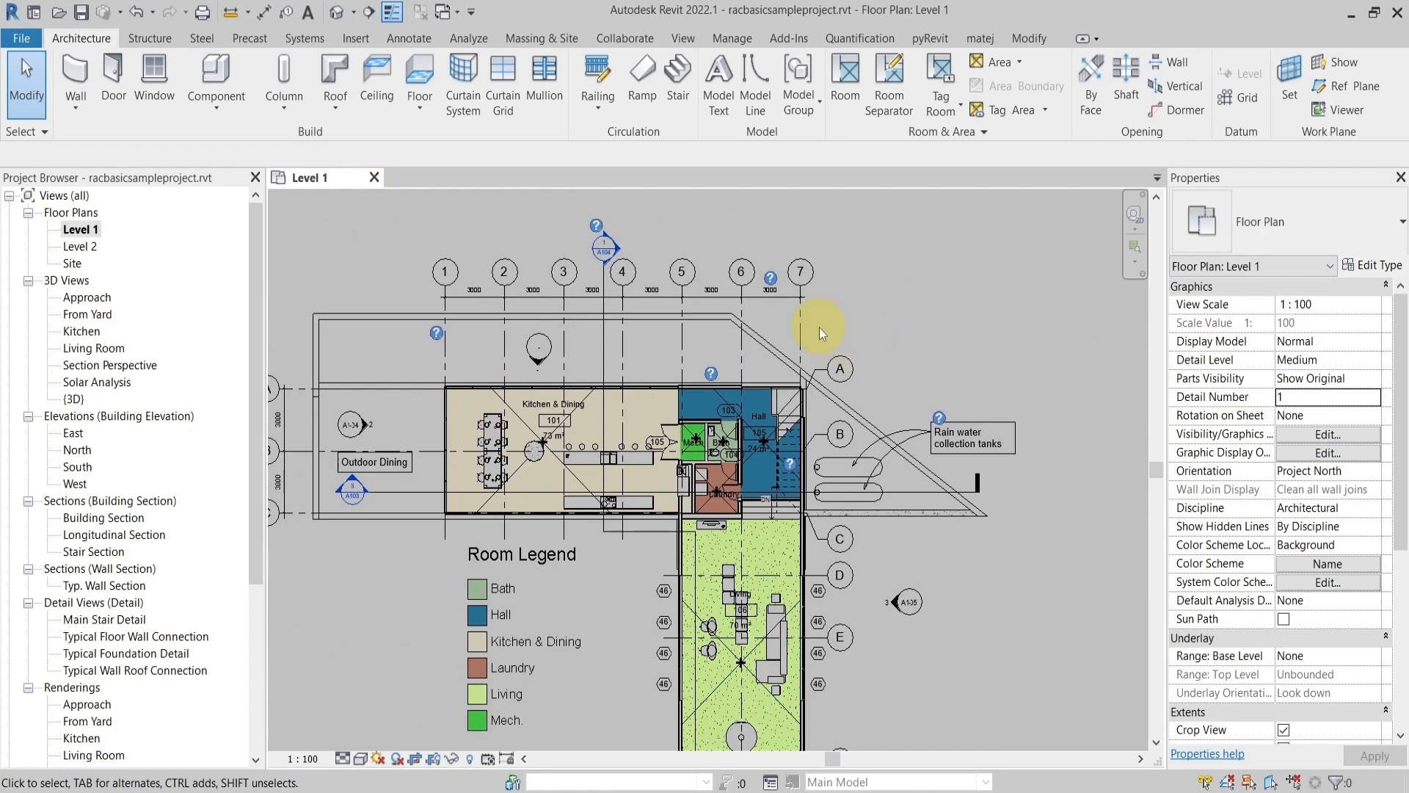
pyautogui.moveTo(819, 328); pyautogui.dragTo(857, 346, button='middle')
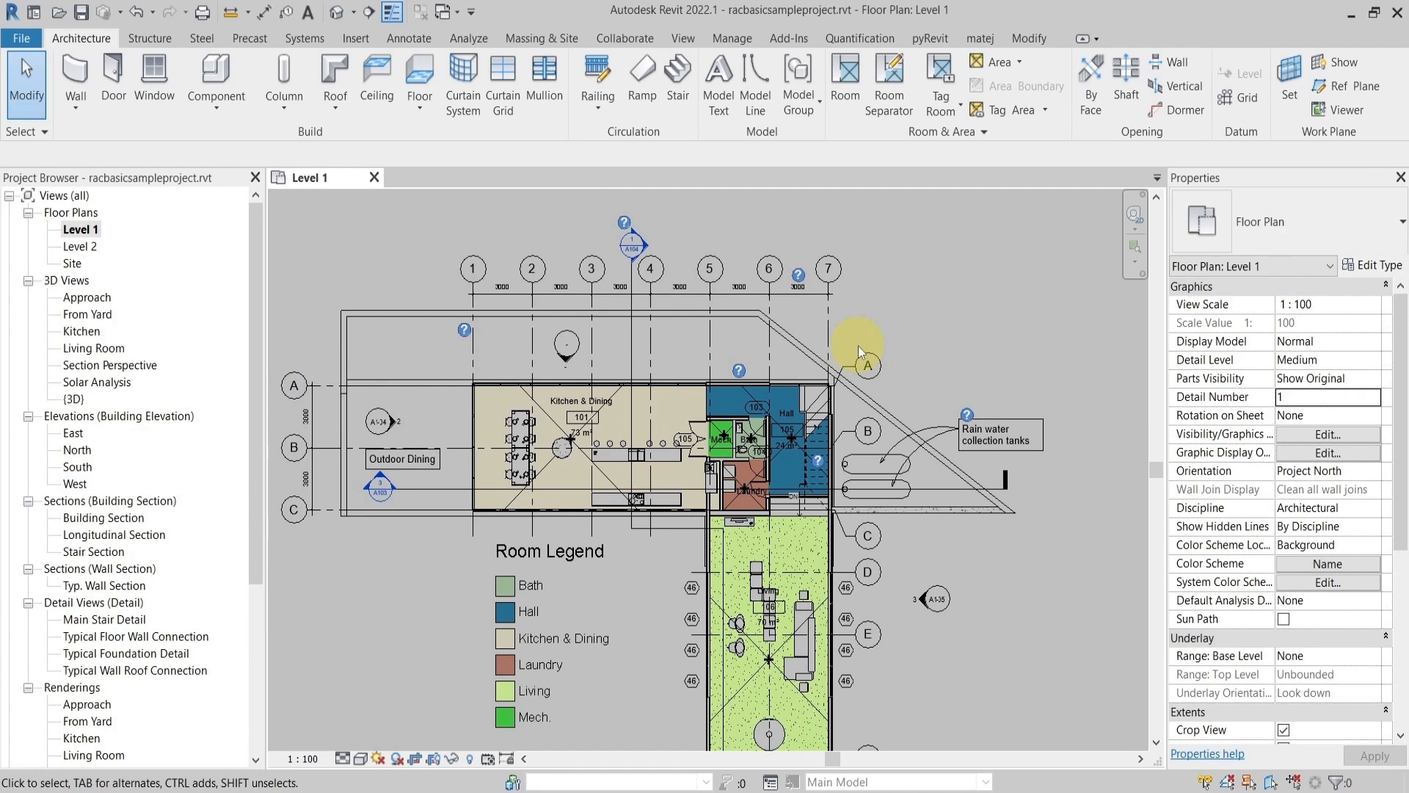
pyautogui.moveTo(871, 539); pyautogui.dragTo(851, 509, button='middle')
pyautogui.scroll(-2, 852, 509)
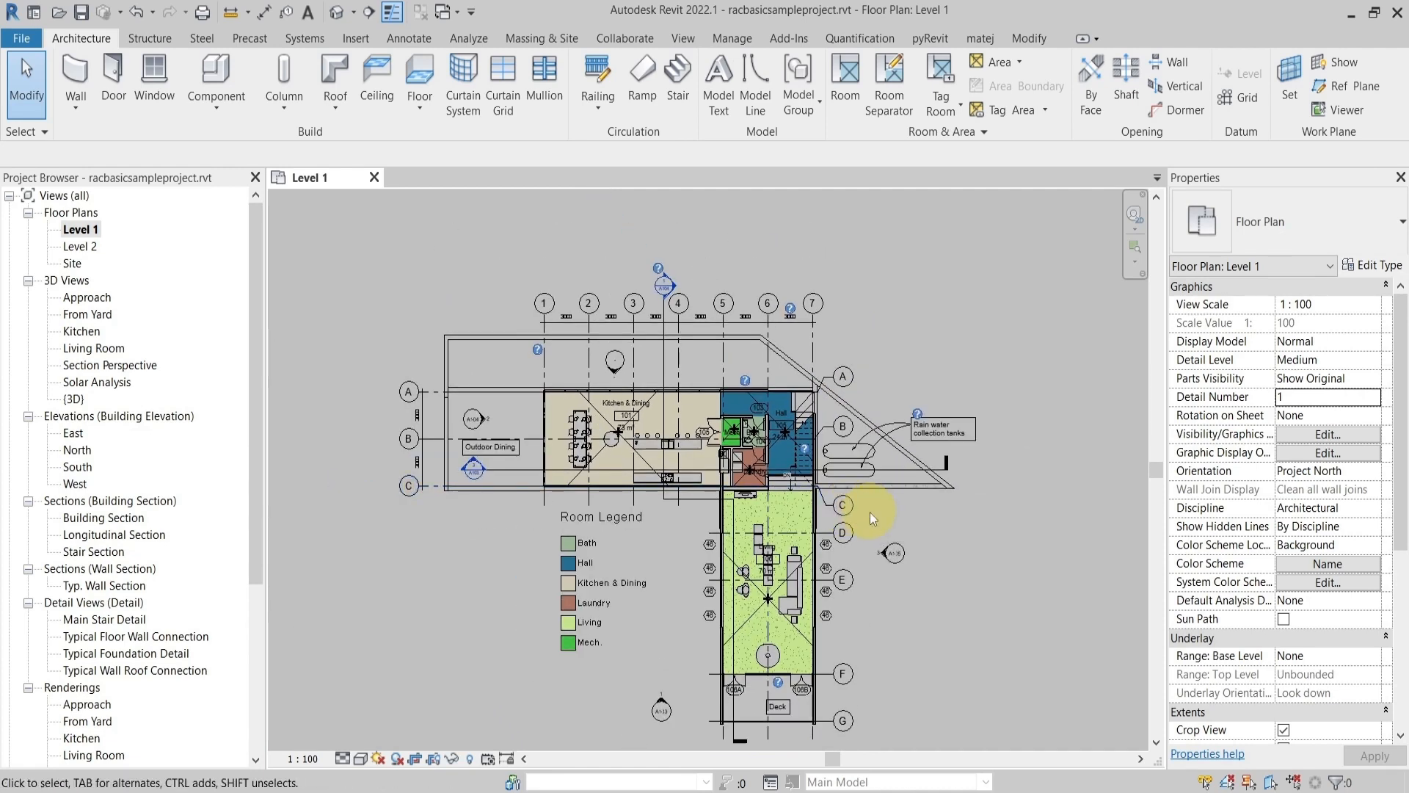